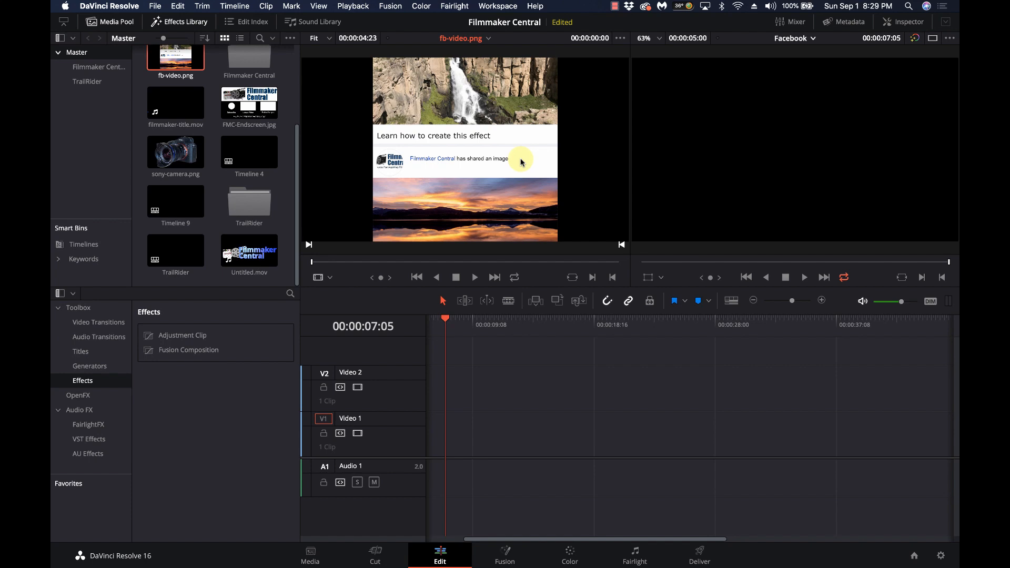
On the Media page, preview fb-video.png full screen, then select sony-camera.png
scroll(408, 157, "up", 1)
scroll(408, 157, "down", 3)
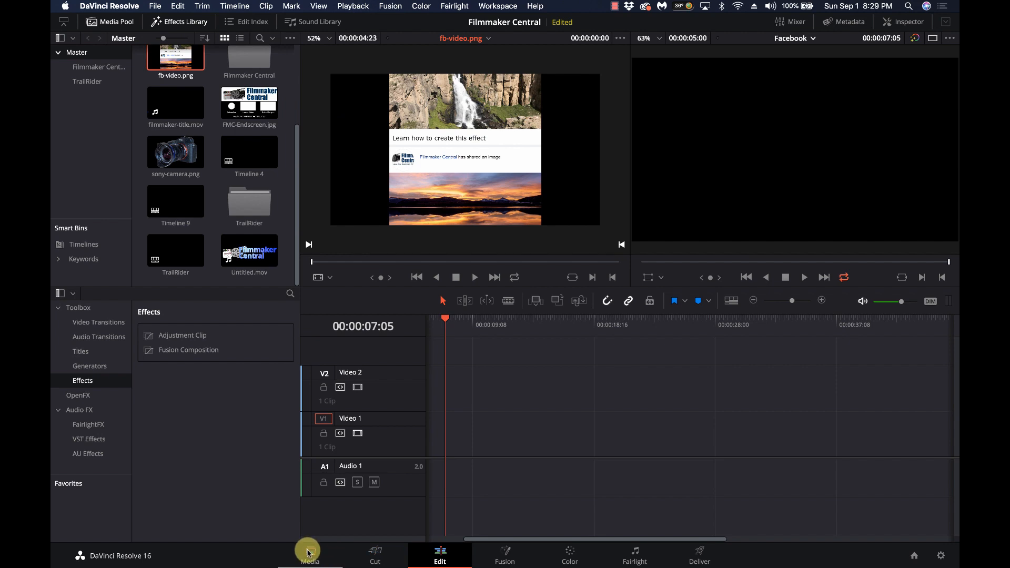
left_click(309, 553)
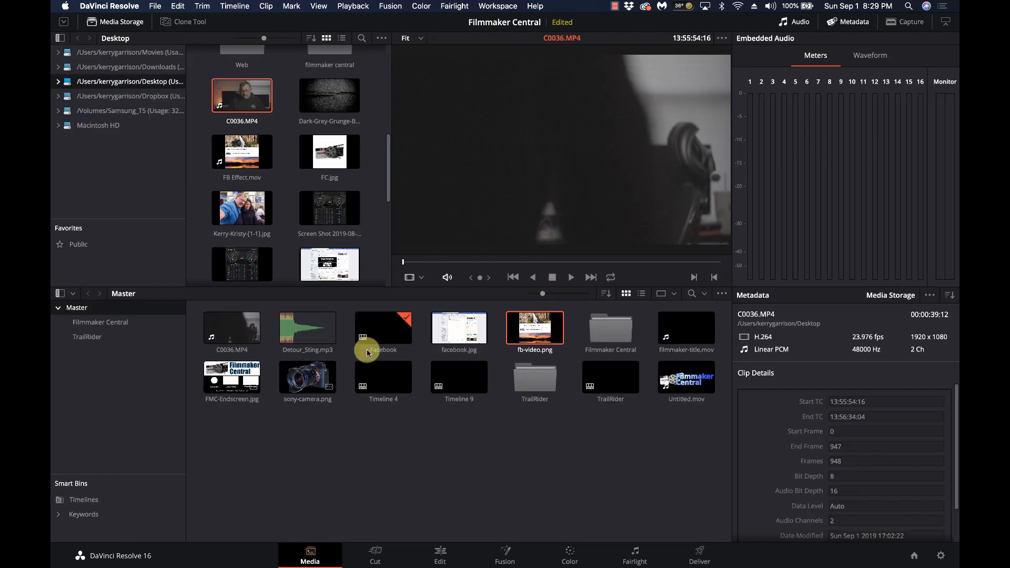
left_click(545, 327)
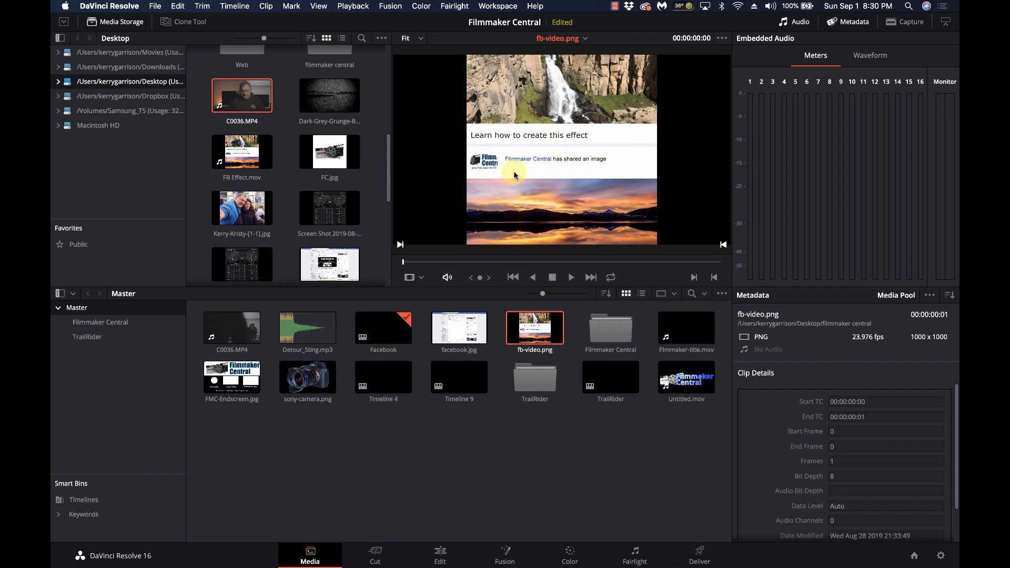
key("super+f")
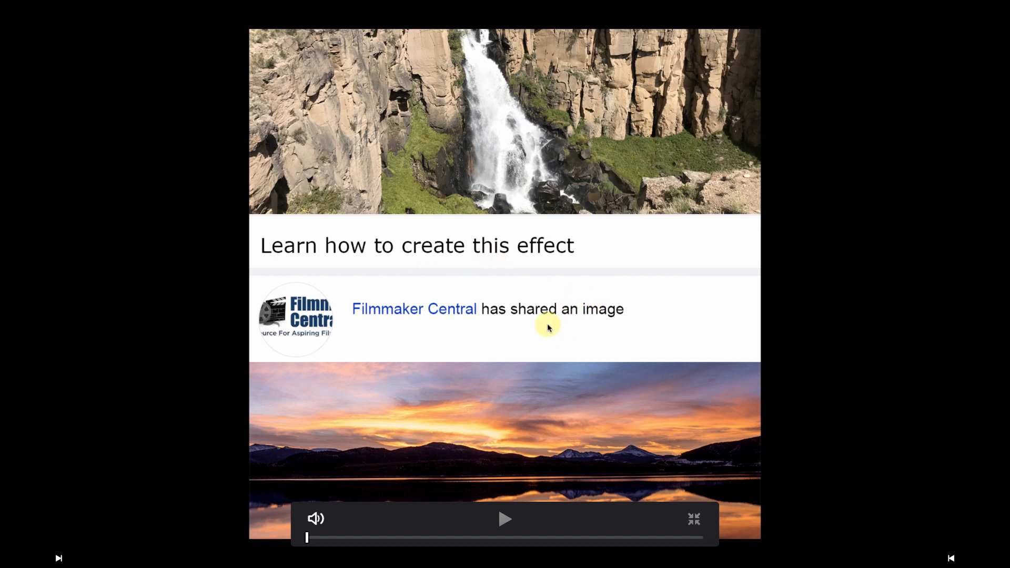
key("Escape")
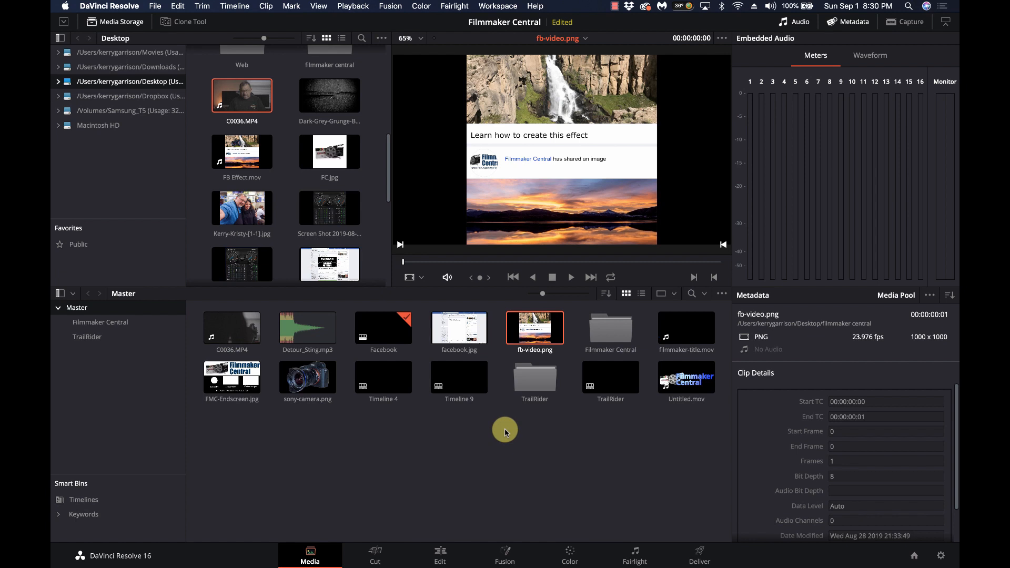
left_click(308, 377)
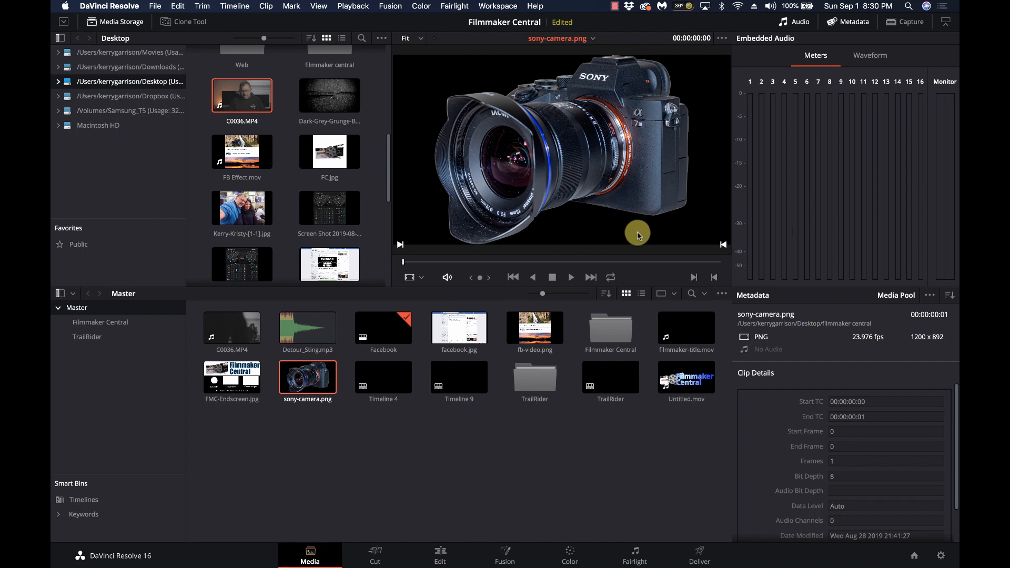
On the Edit page, add a Fusion Composition to Video 1, check Project Settings, then delete it
left_click(437, 554)
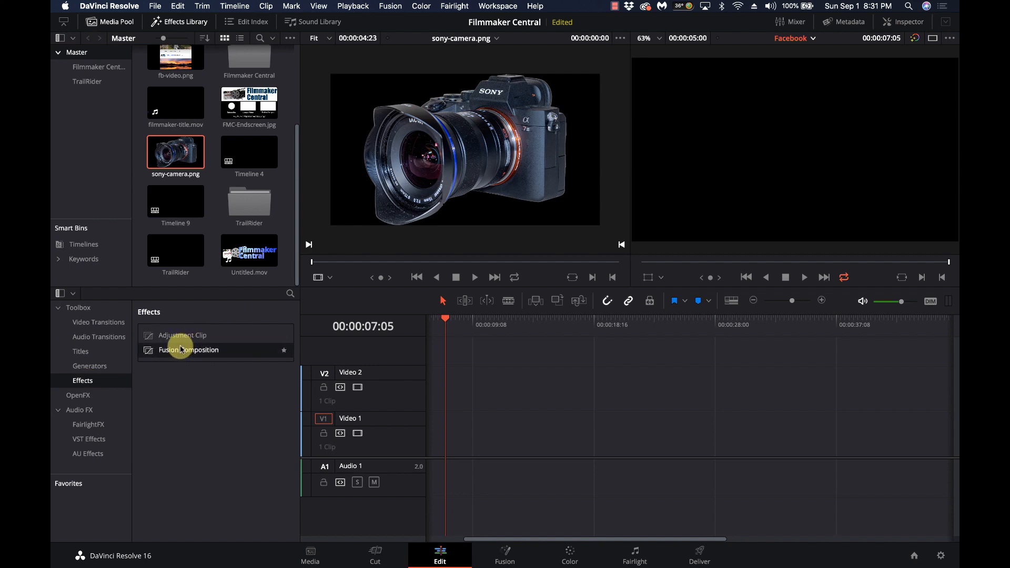
left_click_drag(152, 351, 449, 420)
left_click(472, 317)
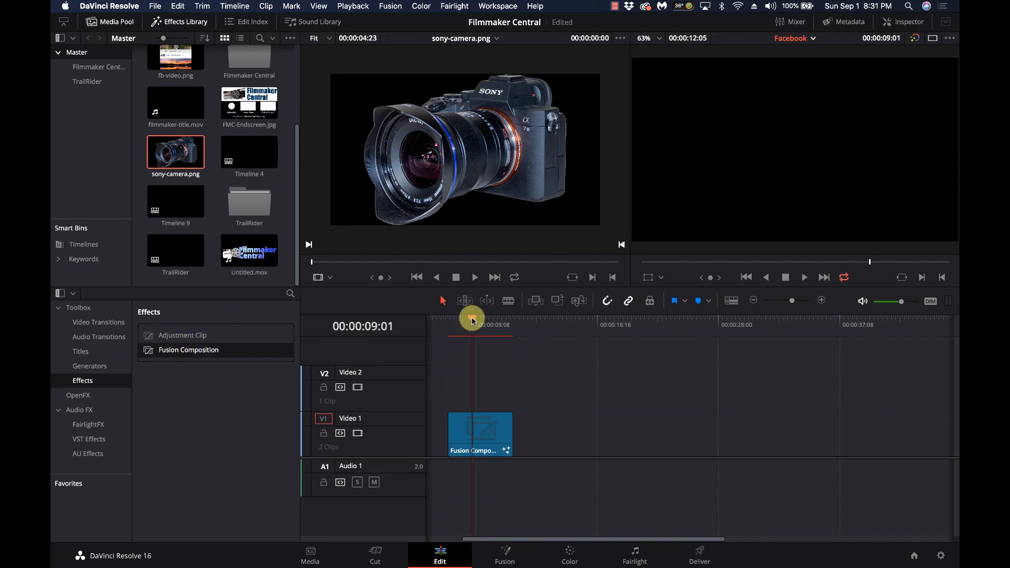
left_click(475, 427)
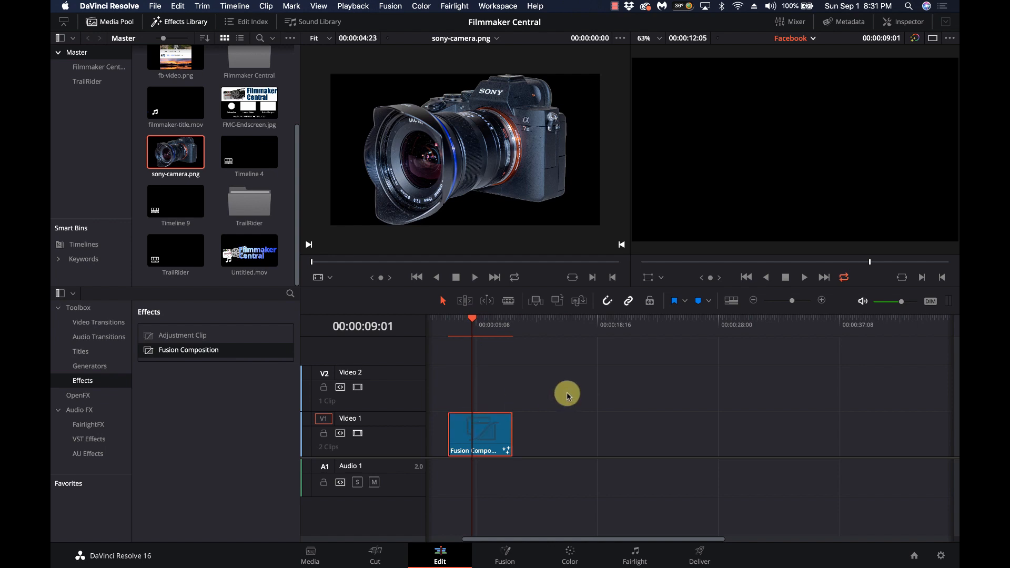
left_click(940, 555)
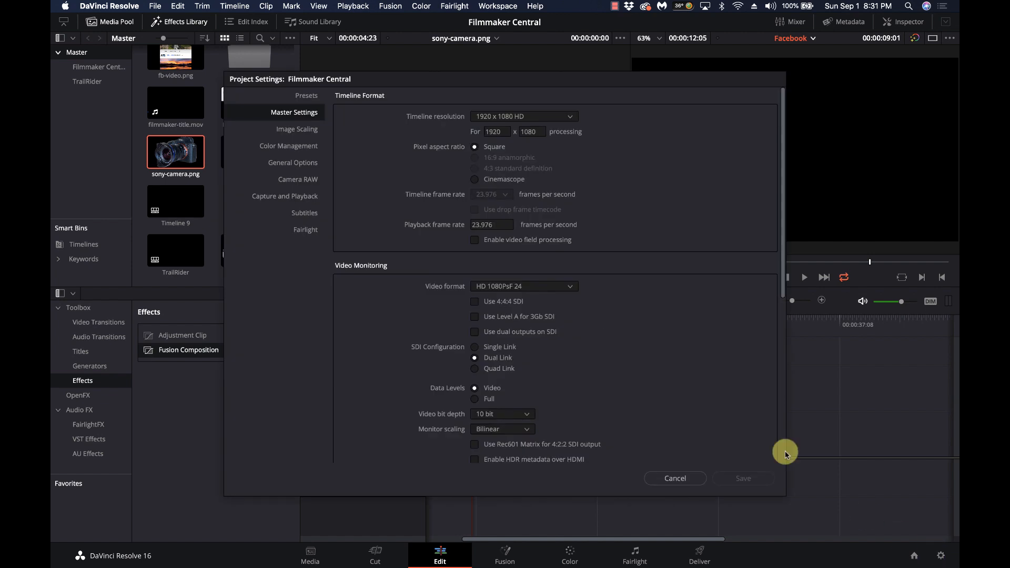
left_click(678, 479)
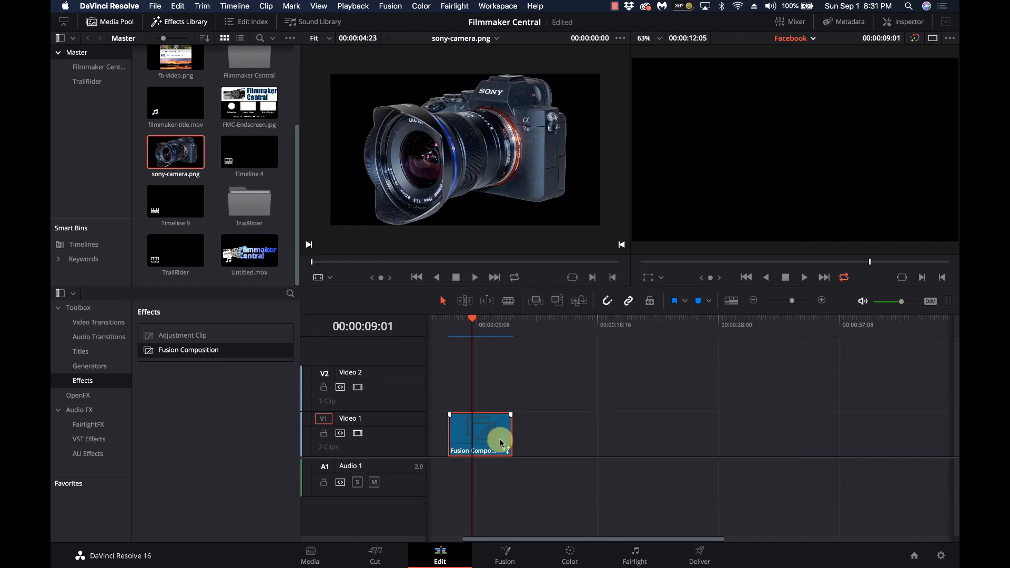
key("Delete")
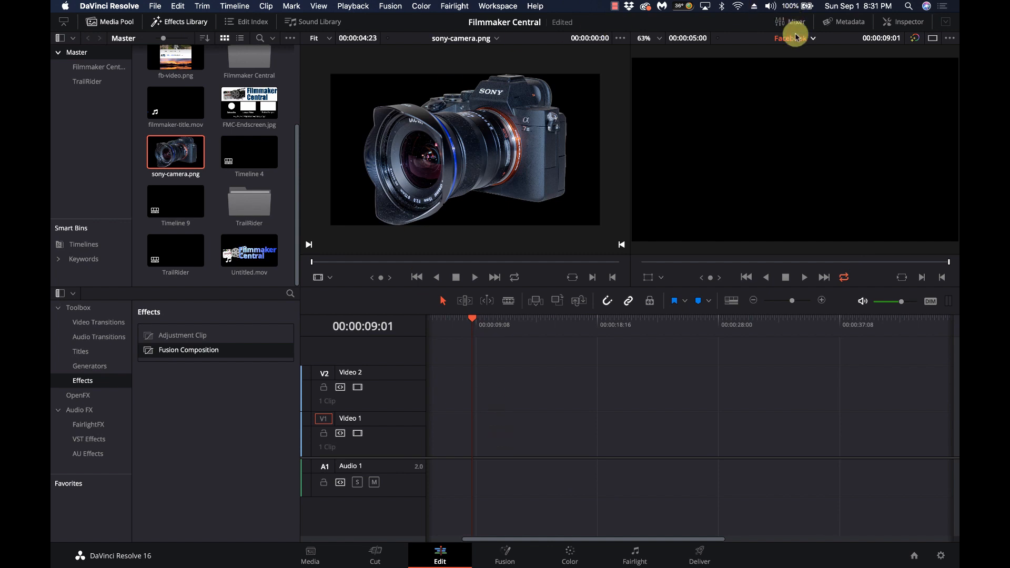
Try timelines from the list, including Timeline 4, and settle on Timeline 9
left_click(797, 39)
left_click(810, 79)
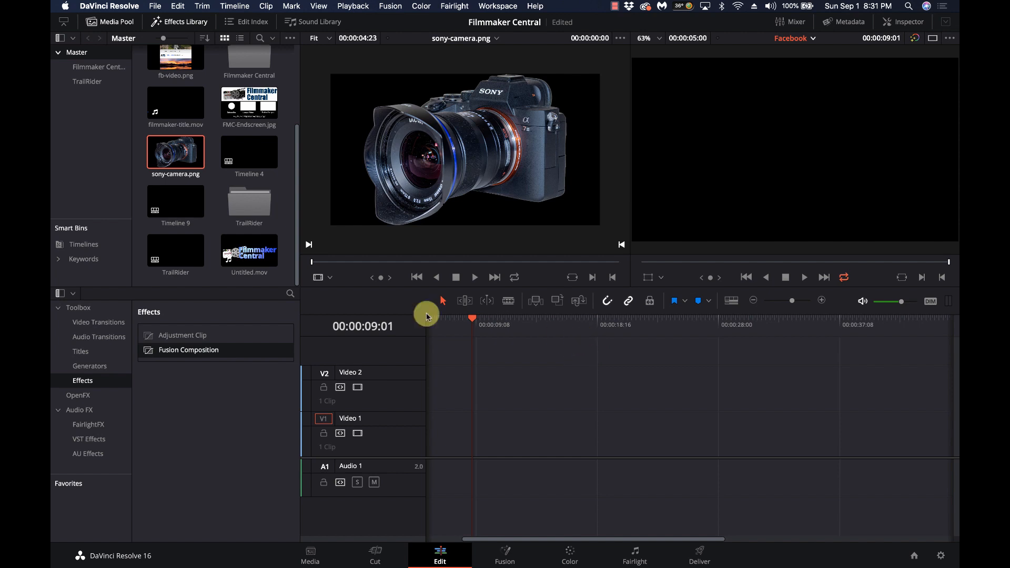
scroll(458, 409, "left", 3)
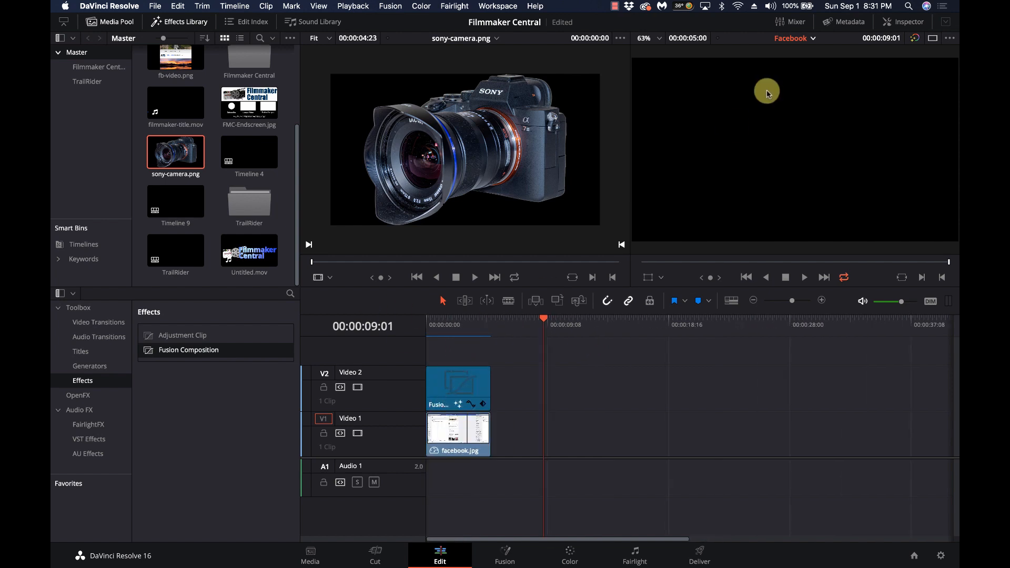
left_click(801, 40)
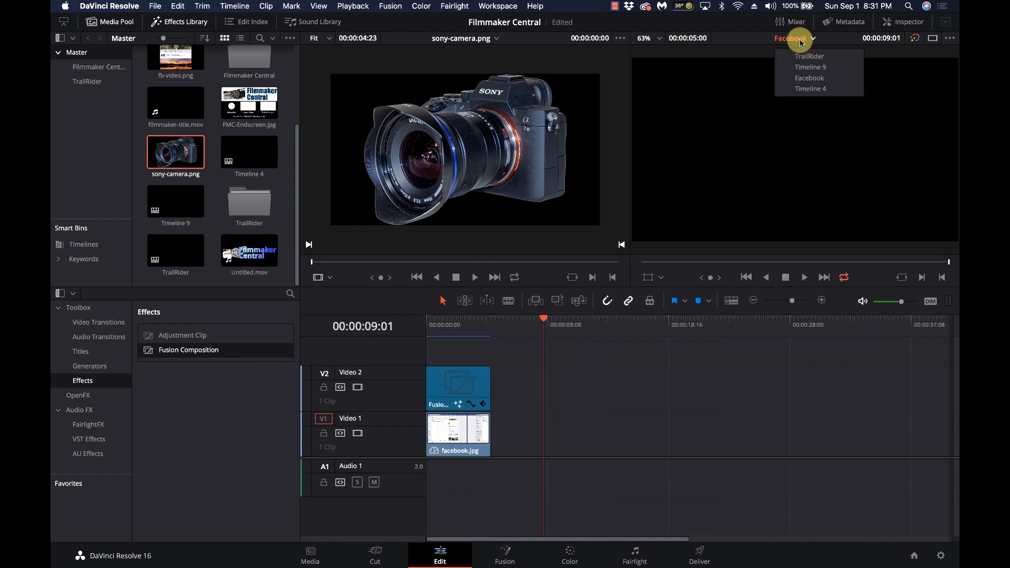
left_click(810, 89)
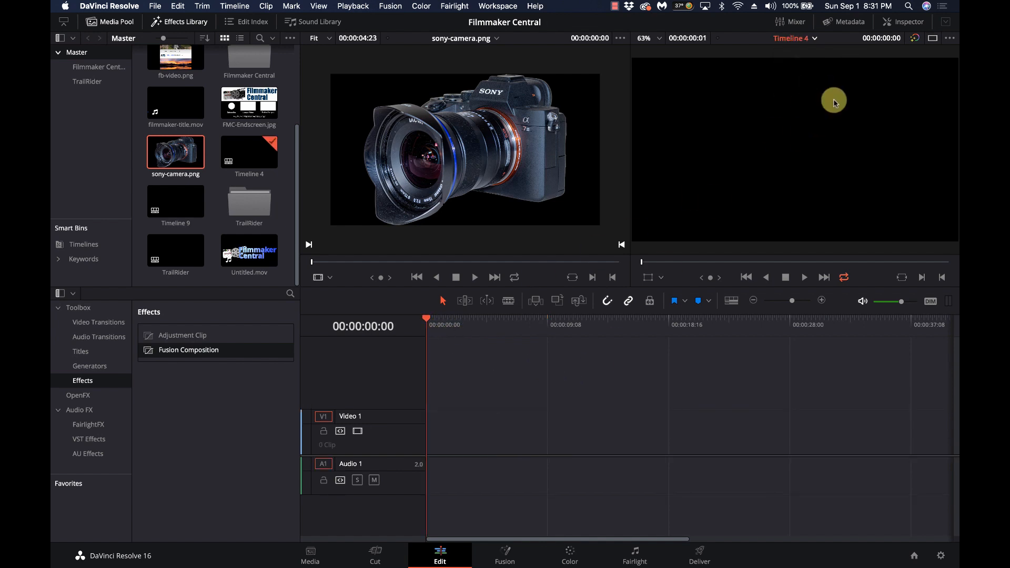
left_click(800, 37)
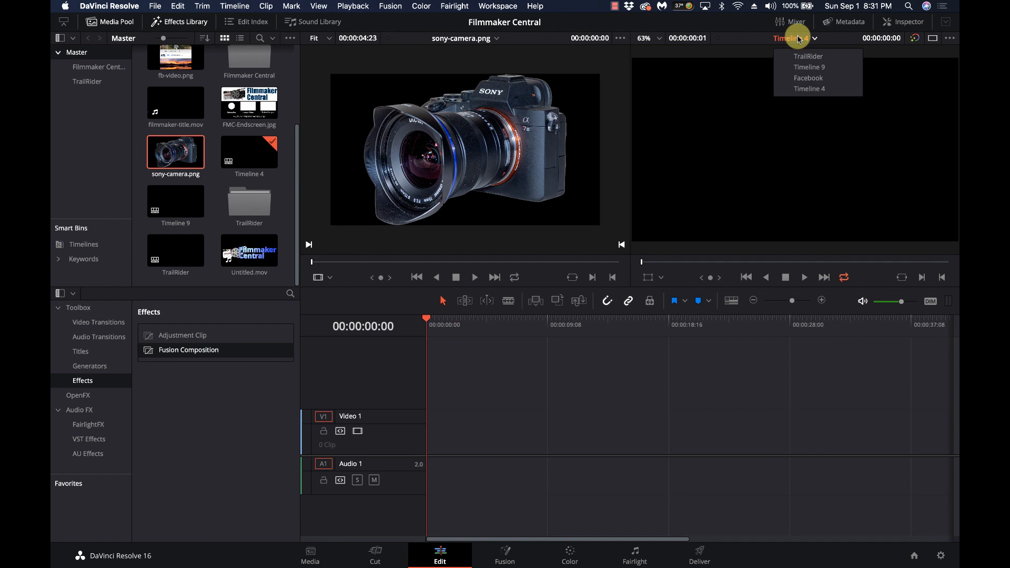
left_click(802, 64)
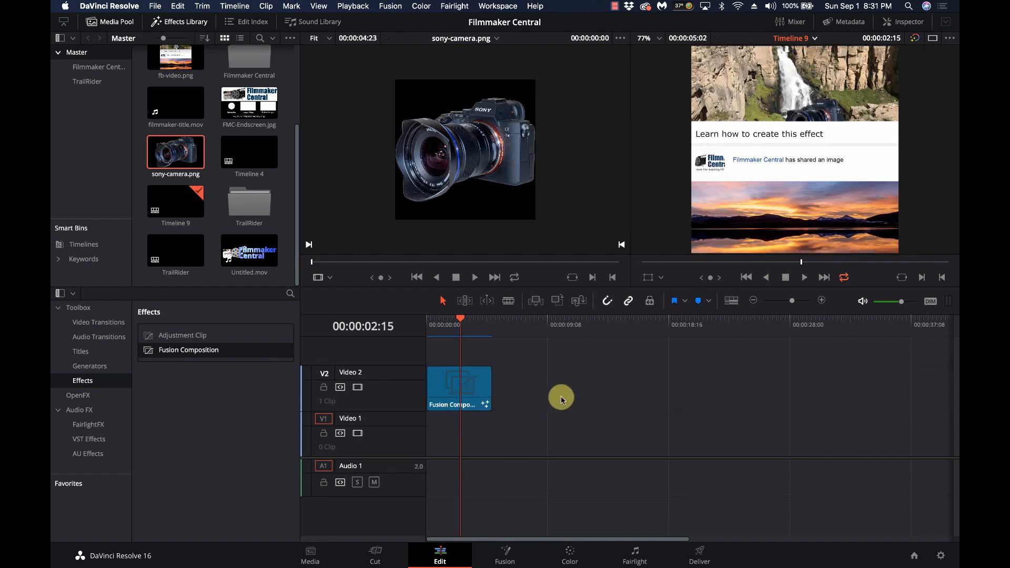
left_click(524, 335)
left_click_drag(442, 329, 476, 329)
scroll(507, 216, "up", 4)
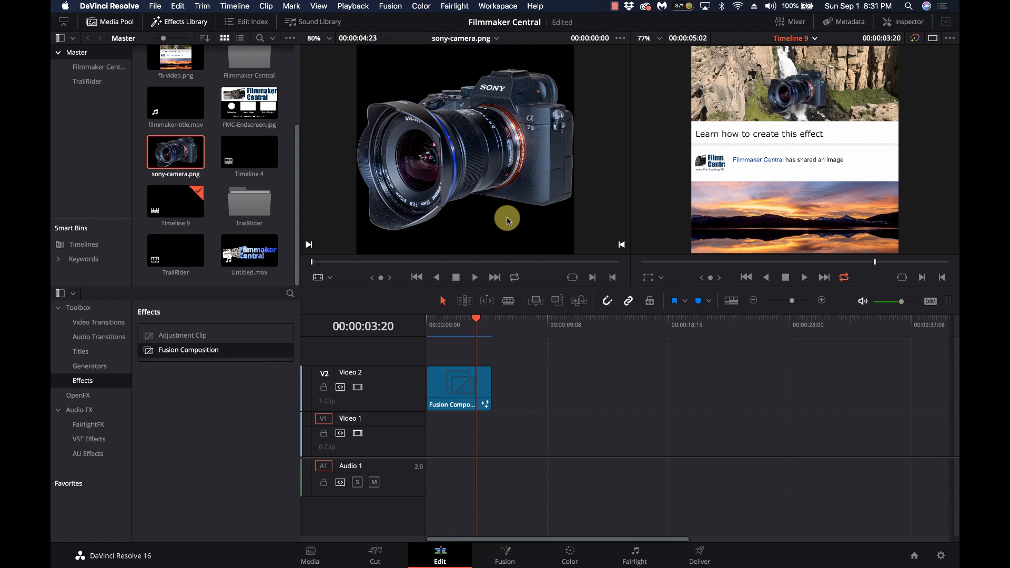
left_click(458, 328)
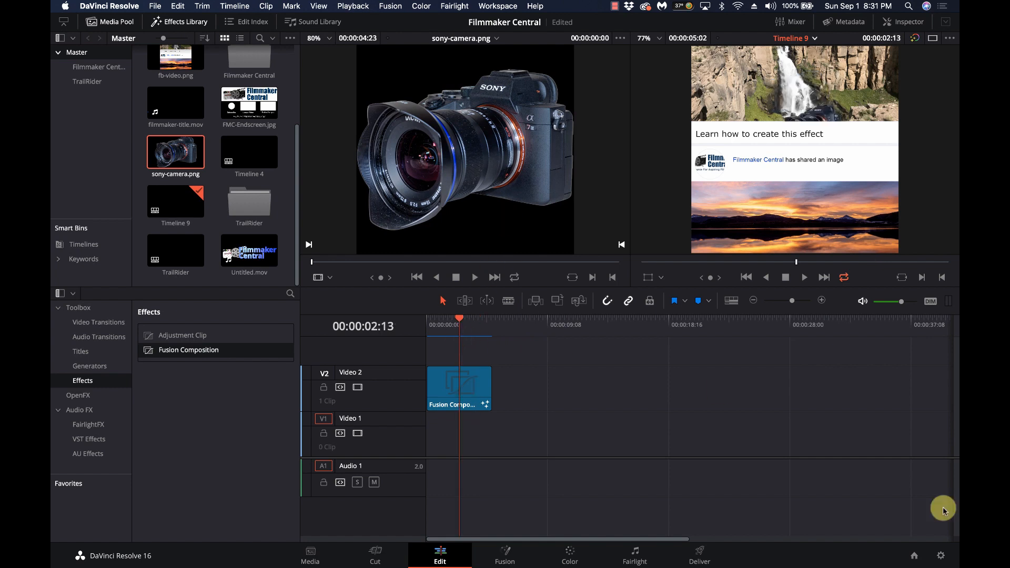
left_click(942, 556)
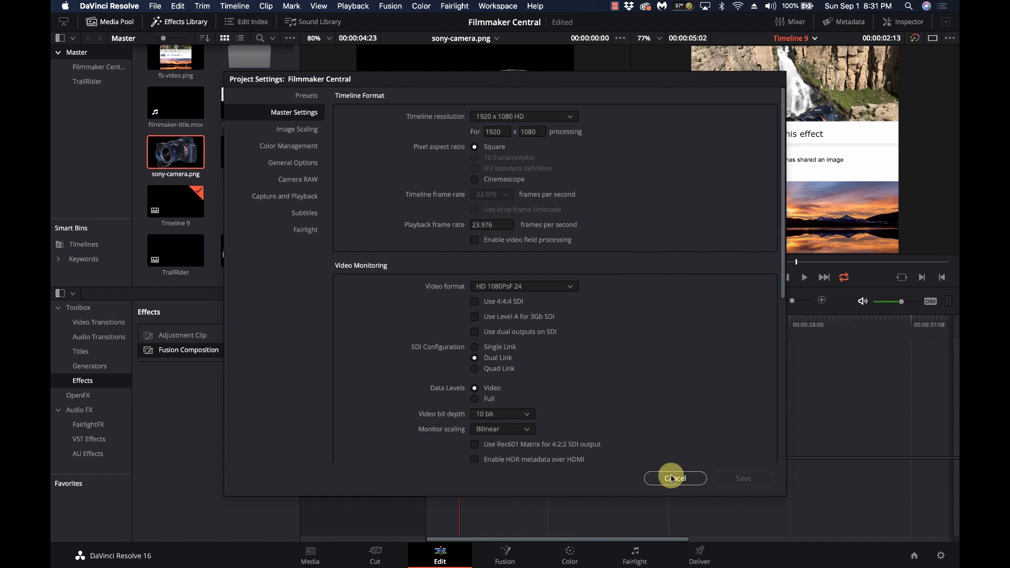
left_click(672, 478)
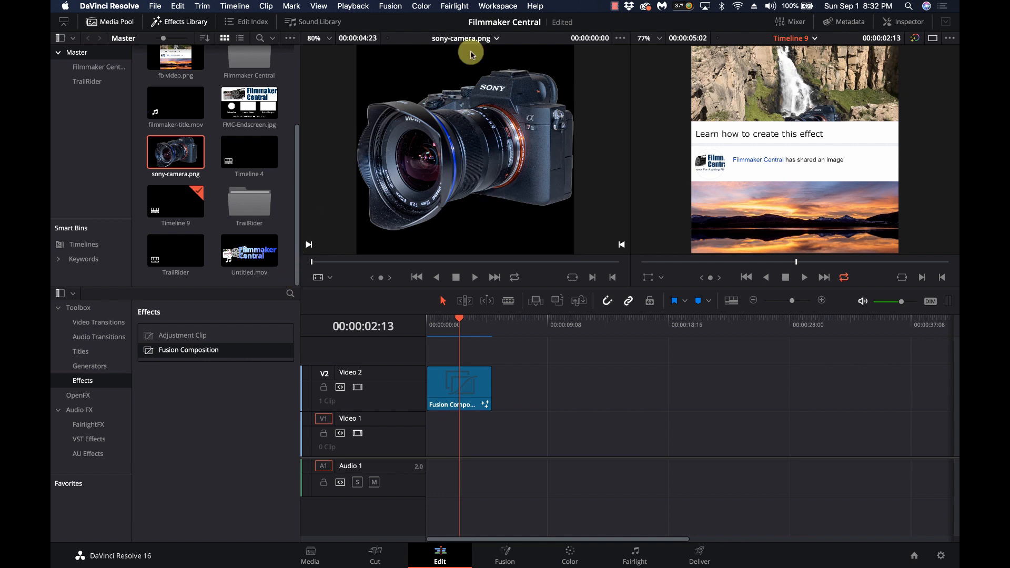
left_click(185, 211)
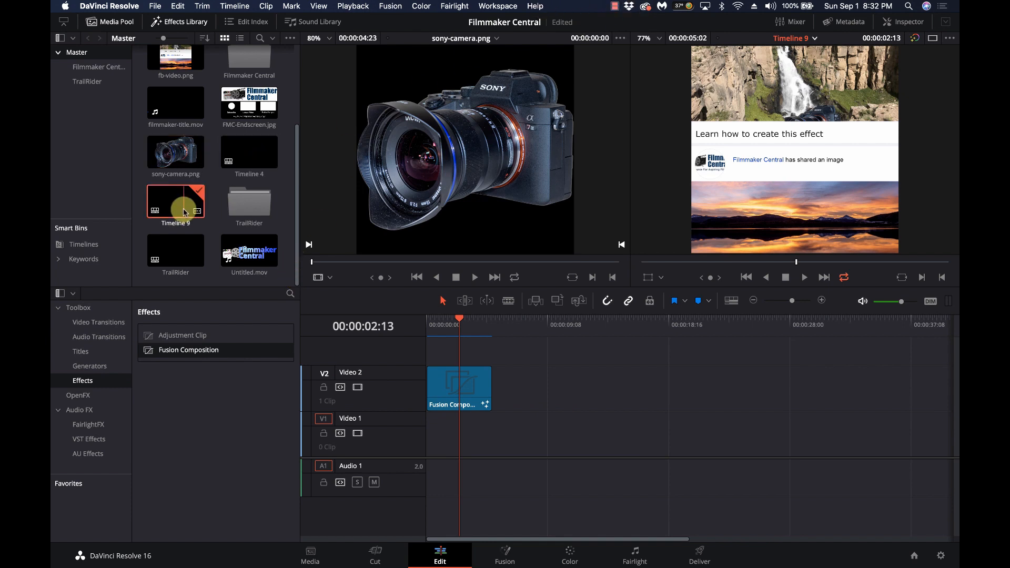
right_click(185, 212)
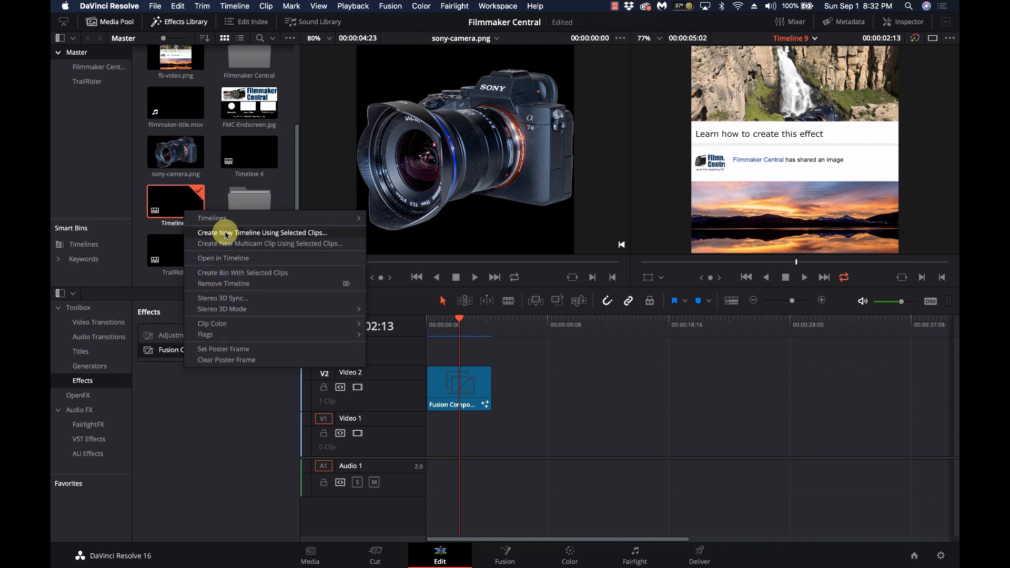
mouse_move(231, 221)
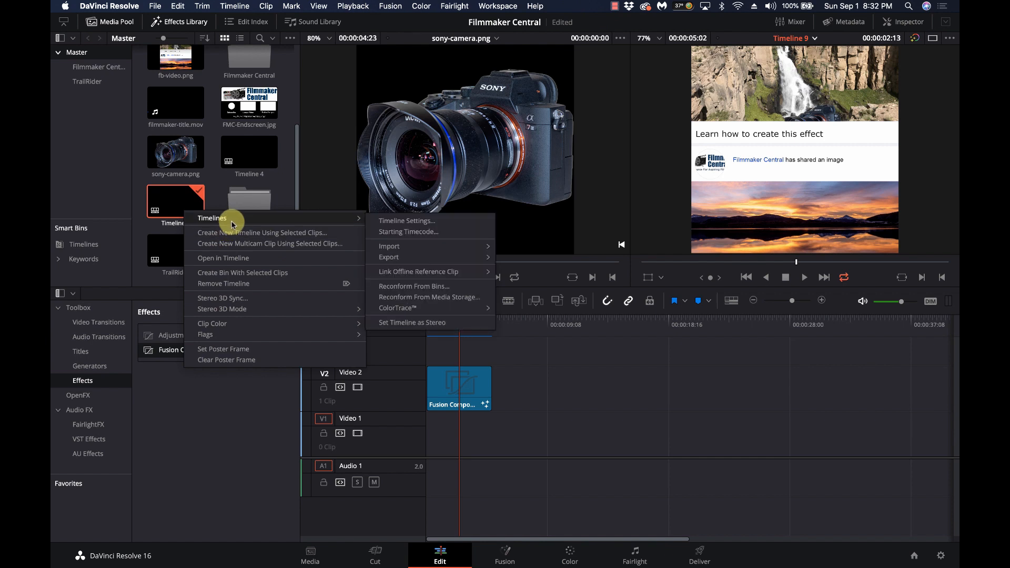
left_click(404, 221)
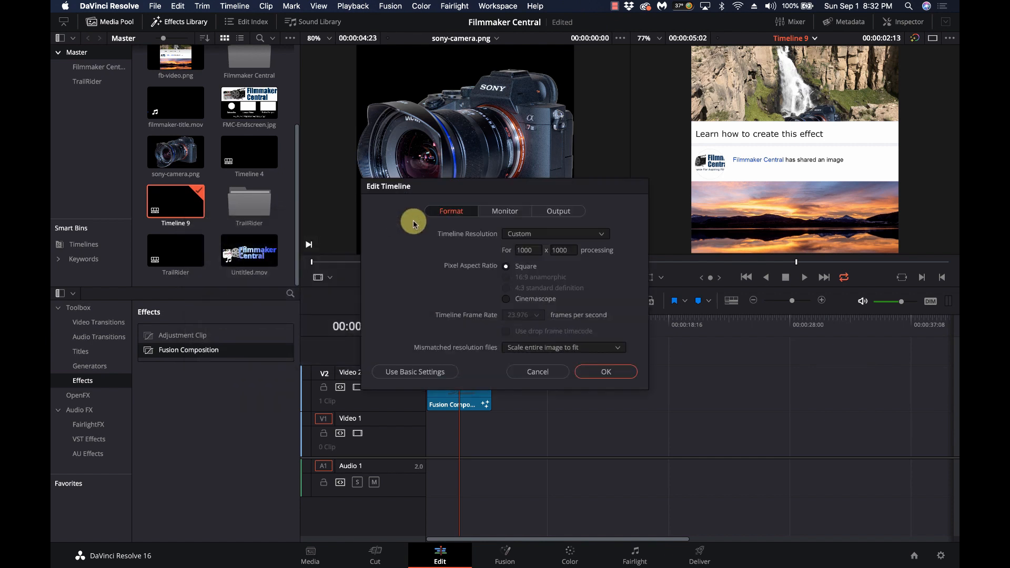
left_click(539, 372)
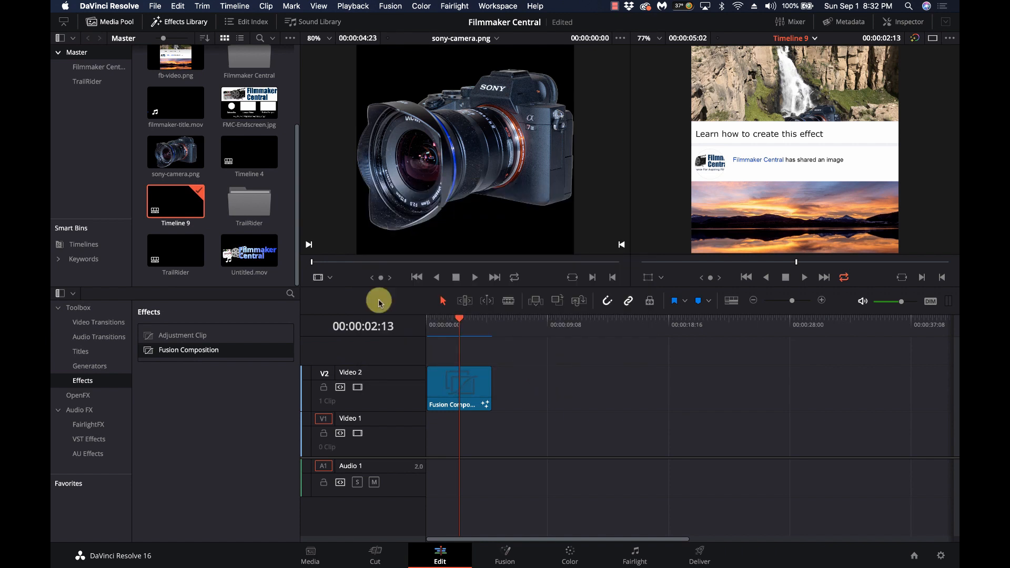
right_click(181, 204)
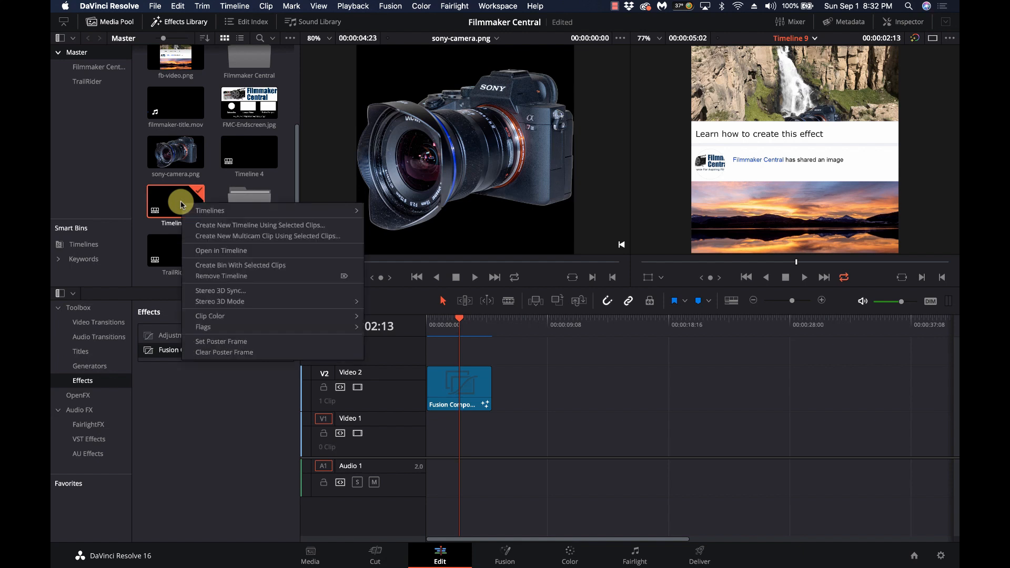
mouse_move(198, 210)
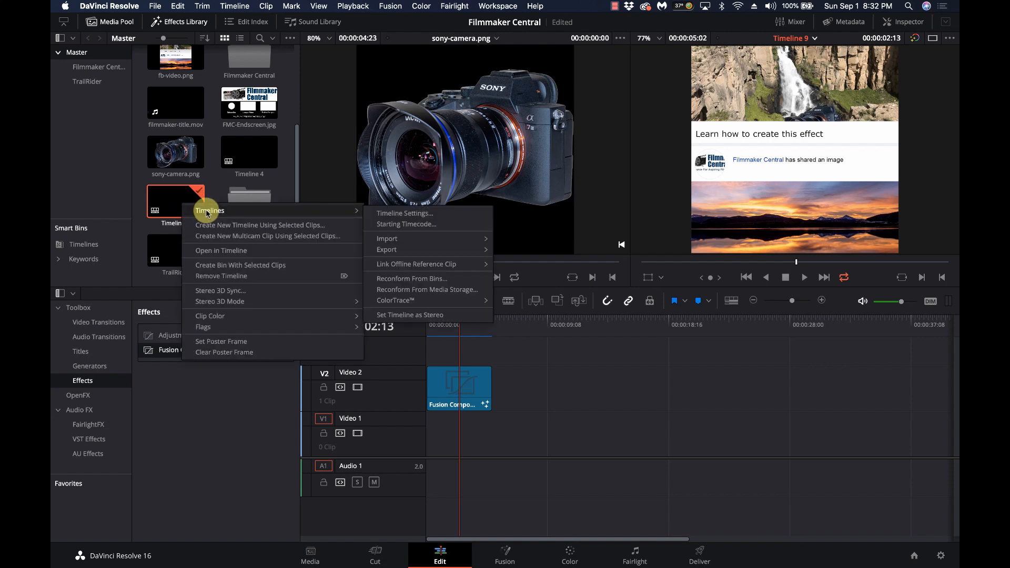
left_click(398, 211)
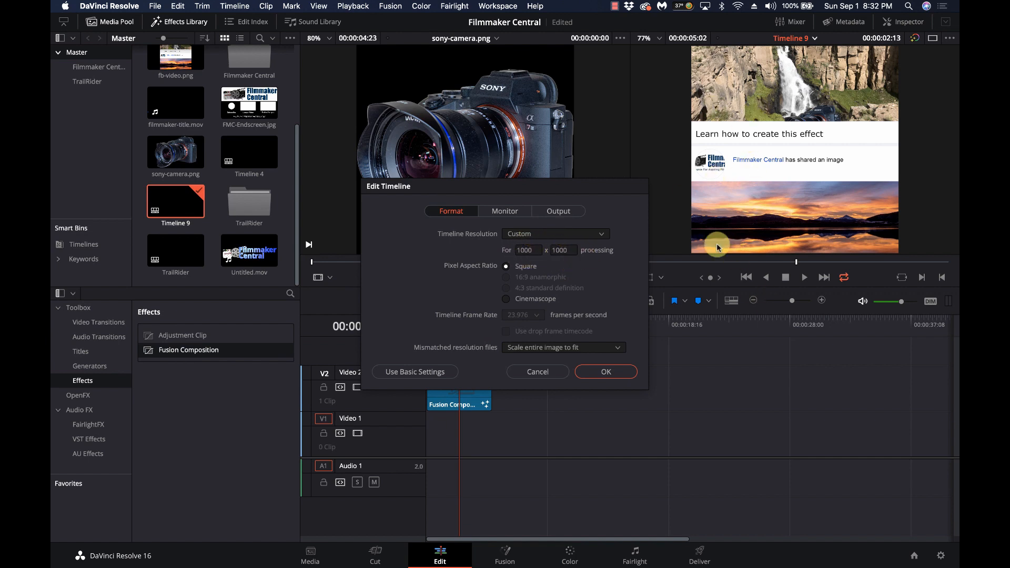
left_click(543, 372)
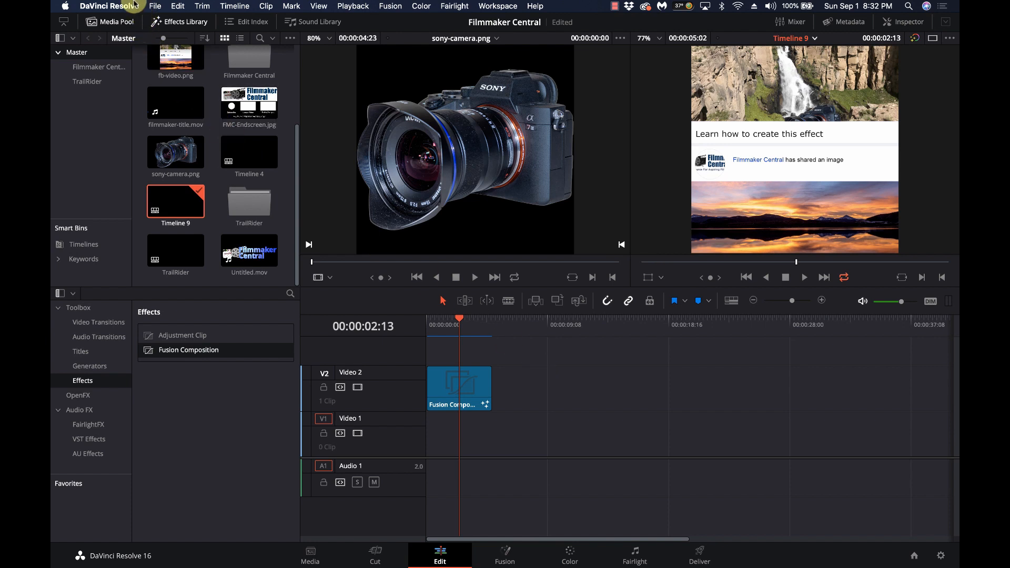
left_click(156, 6)
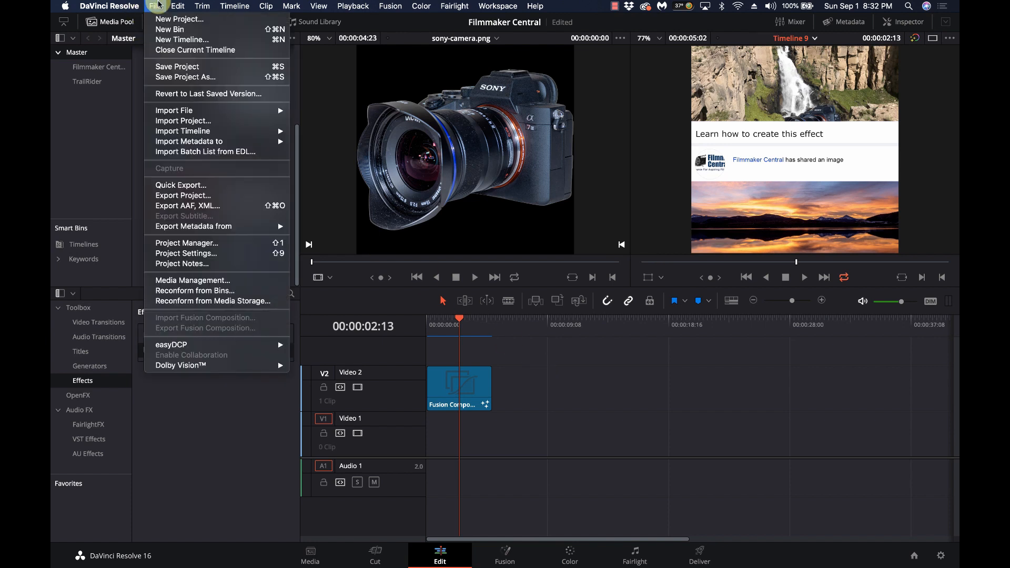
left_click(166, 40)
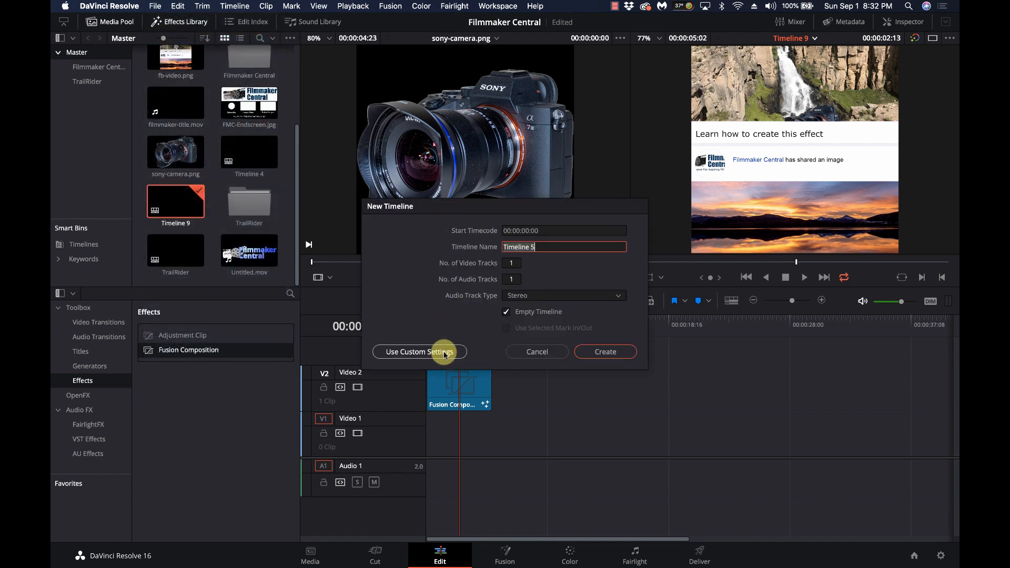
left_click(423, 352)
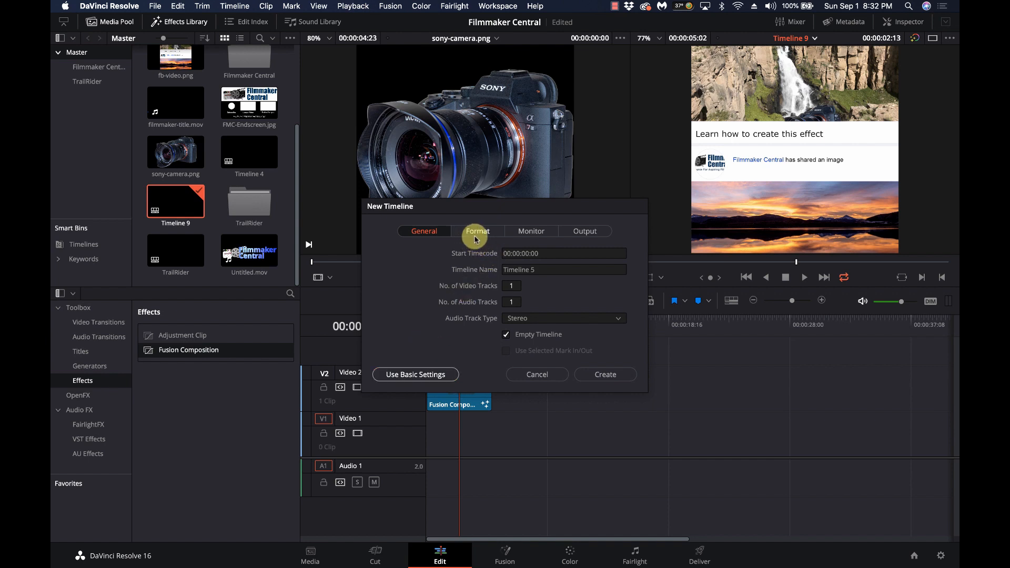
left_click(472, 232)
left_click(529, 270)
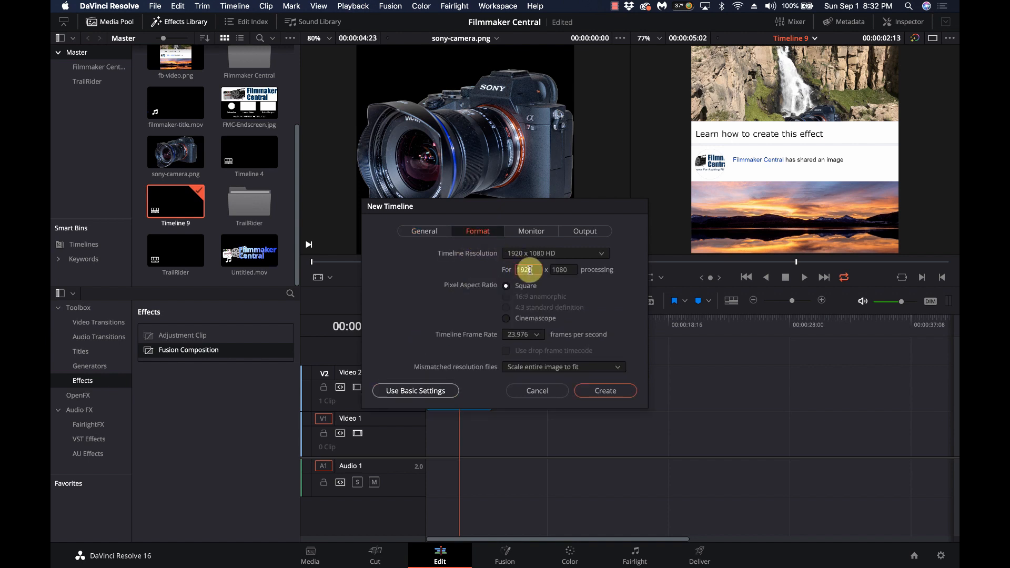
type("100")
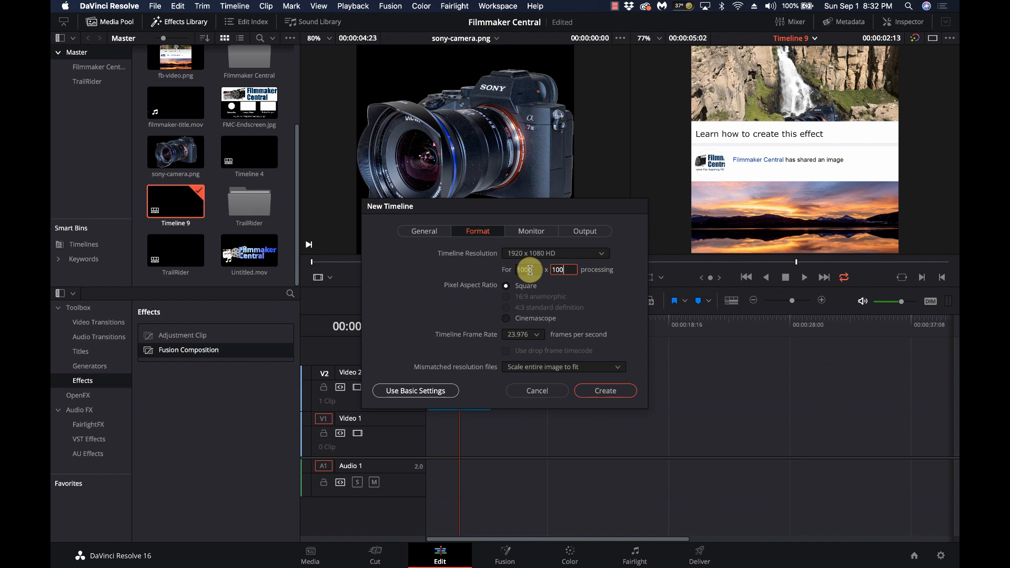
type("0")
key("Tab")
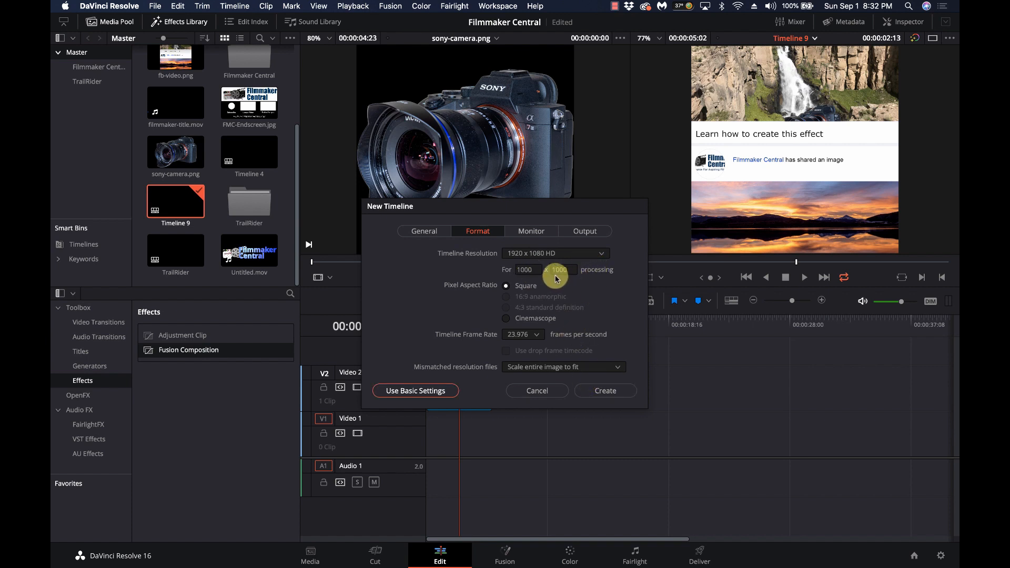
left_click(536, 390)
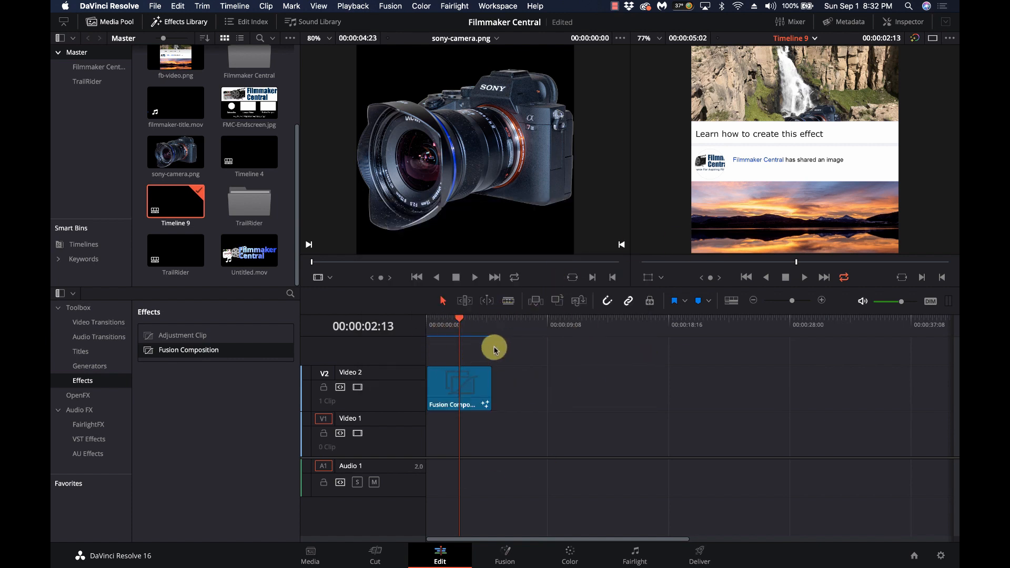
Select the fb-video.png clip and inspect its existing Fusion node graph
left_click(179, 151)
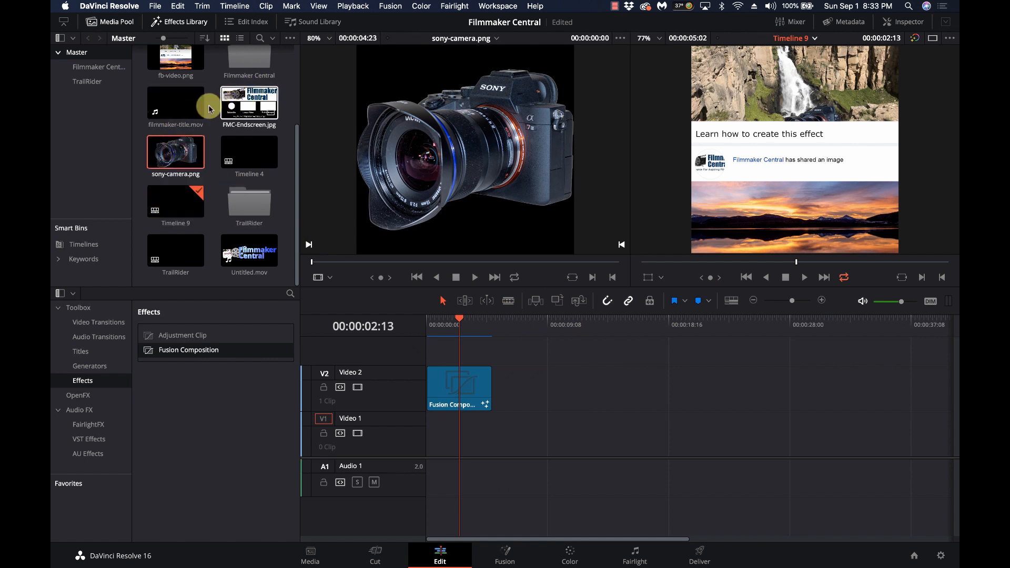
scroll(198, 105, "up", 2)
left_click(177, 112)
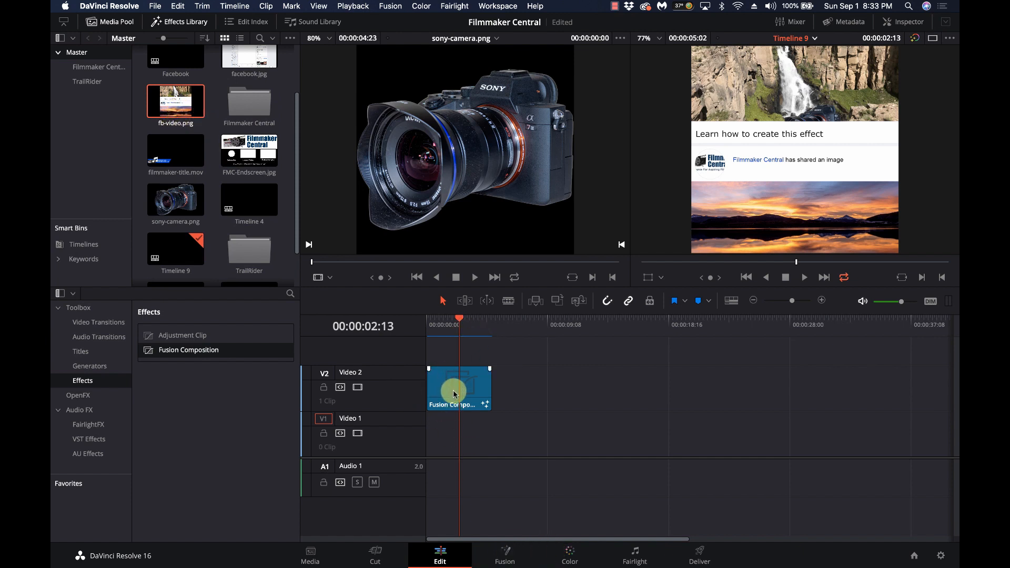
left_click(509, 562)
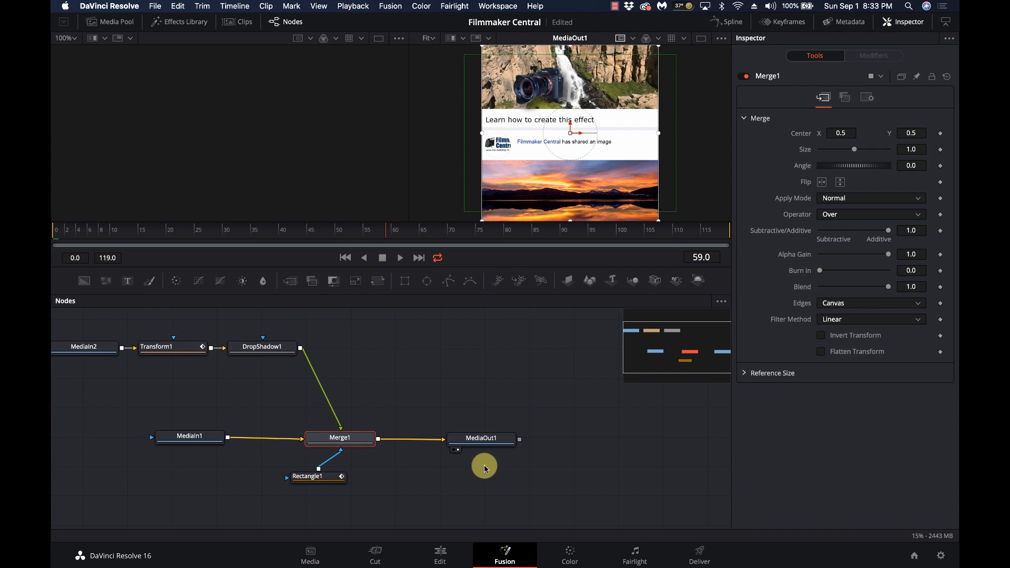
left_click(442, 555)
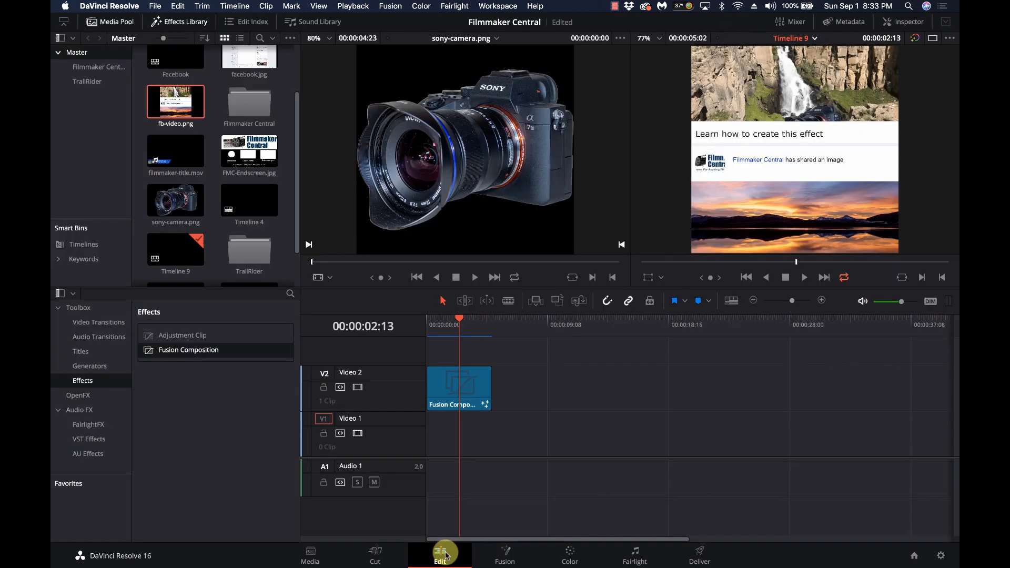
Add a new Fusion Composition to V2 at 00:00:09:14 and open it on the Fusion page
scroll(523, 335, "right", 5)
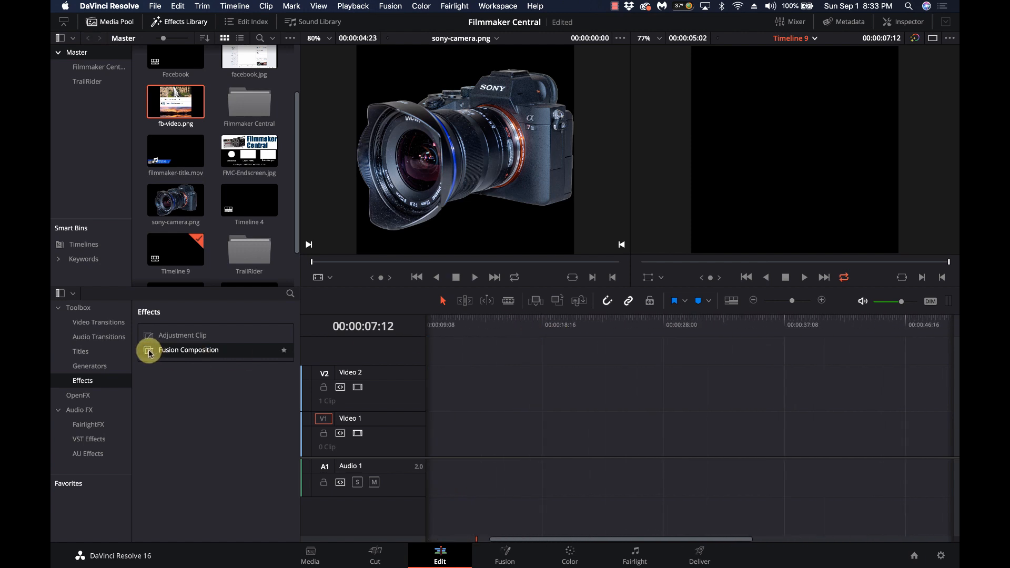
left_click_drag(148, 352, 431, 397)
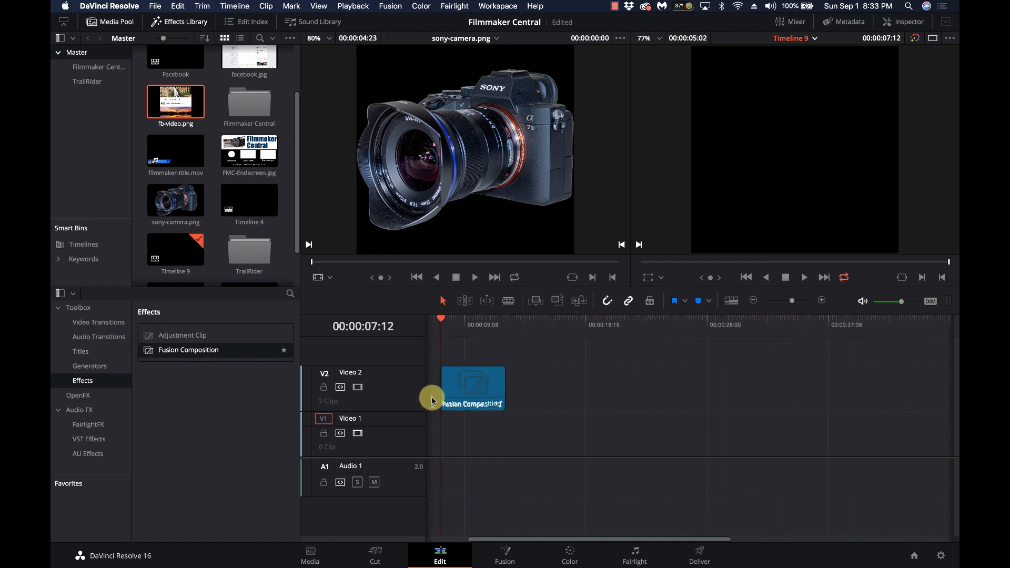
left_click(467, 320)
left_click(463, 384)
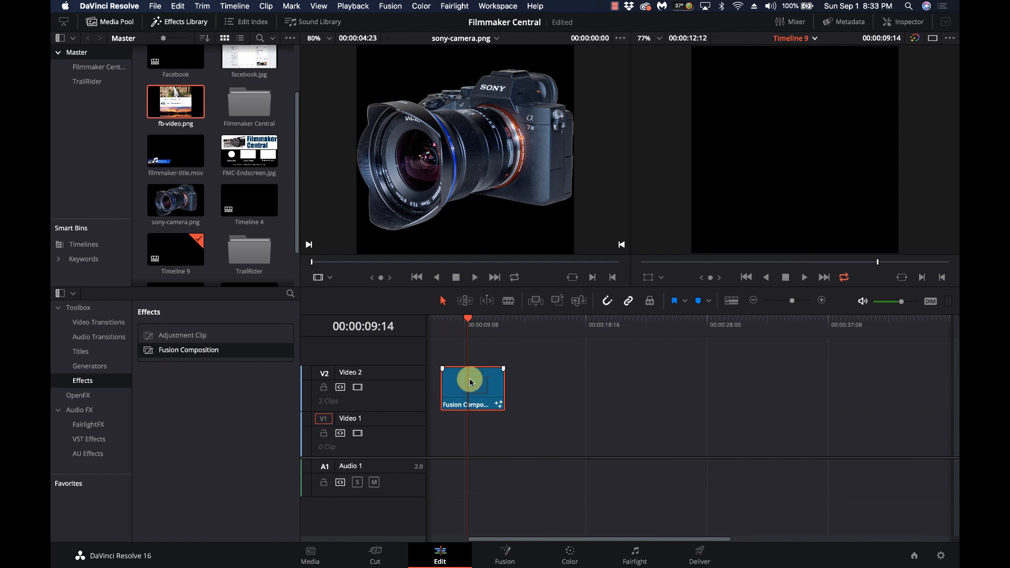
left_click(504, 556)
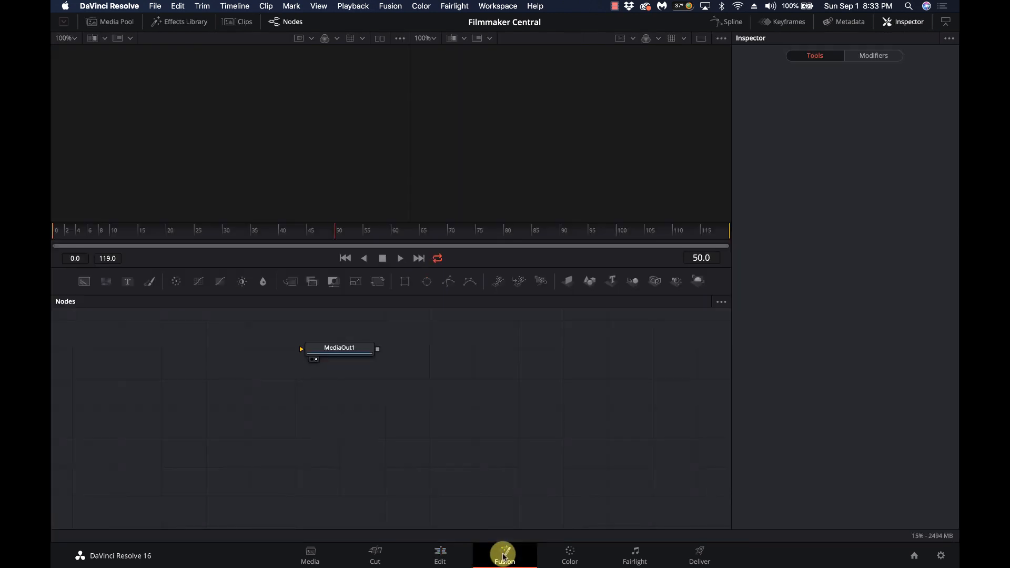
Add fb-video.png from the Media Pool as a node named 'Background'
left_click_drag(346, 349, 605, 412)
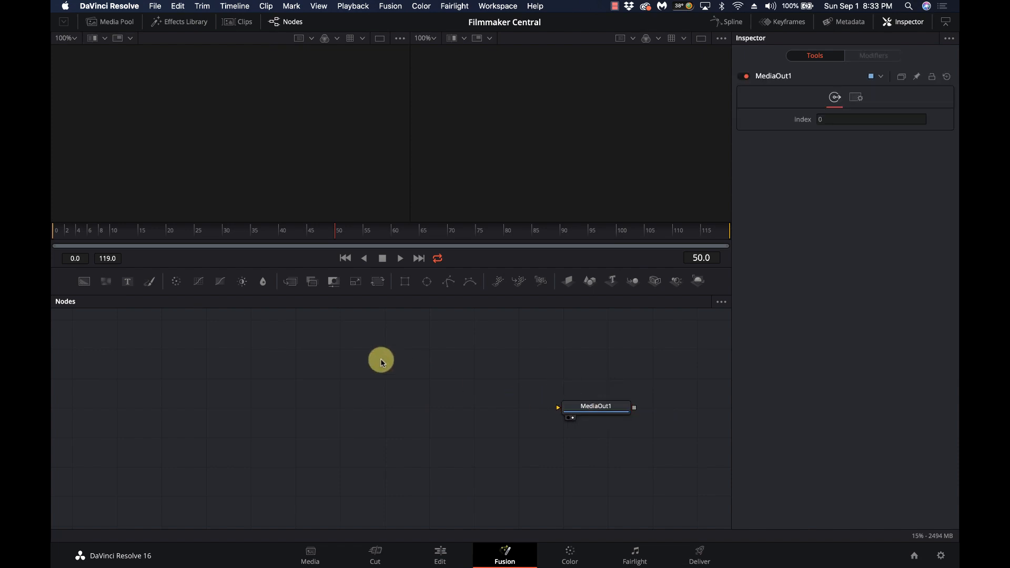
left_click(111, 27)
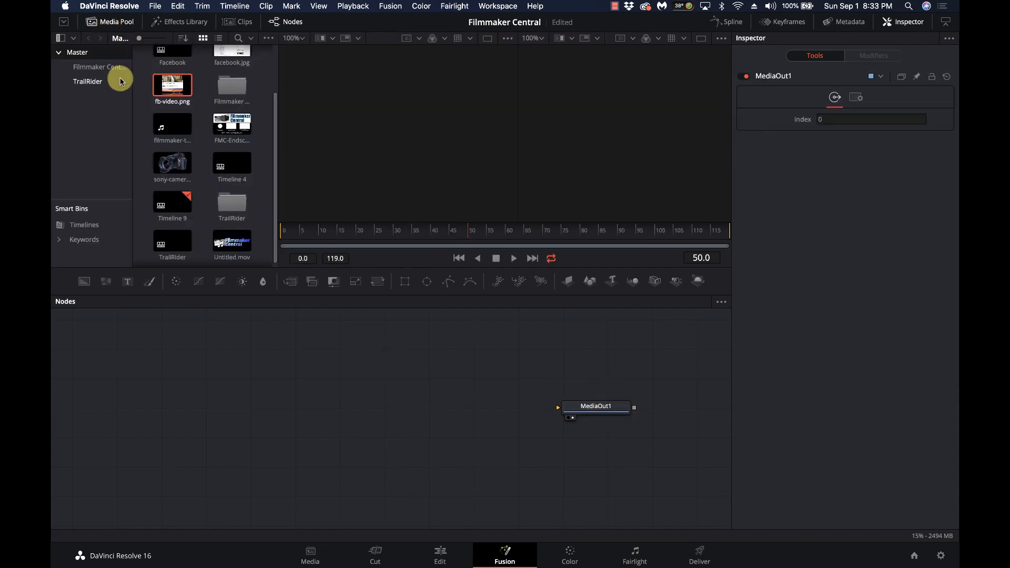
left_click(161, 88)
left_click_drag(165, 89, 258, 379)
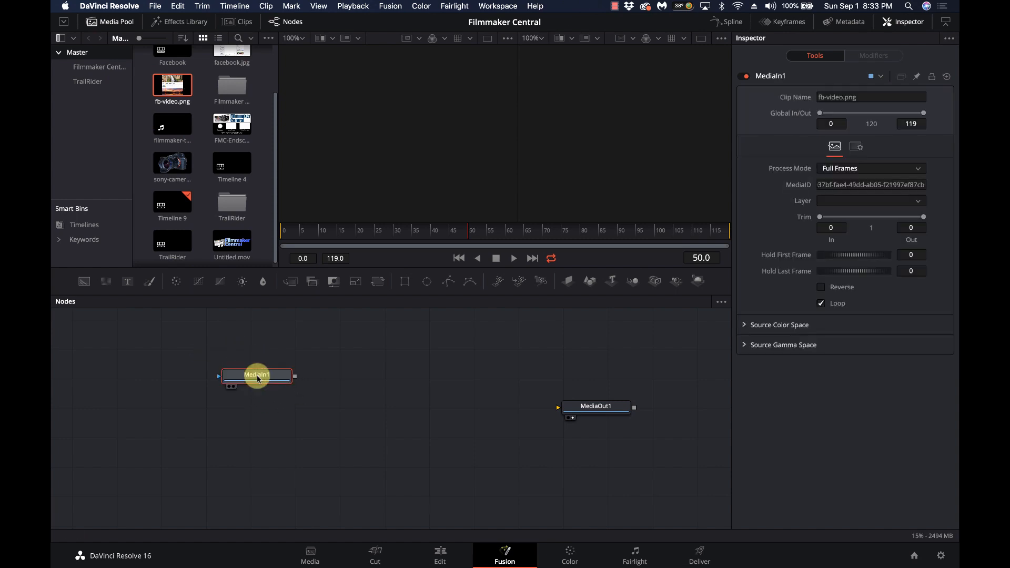
key("F2")
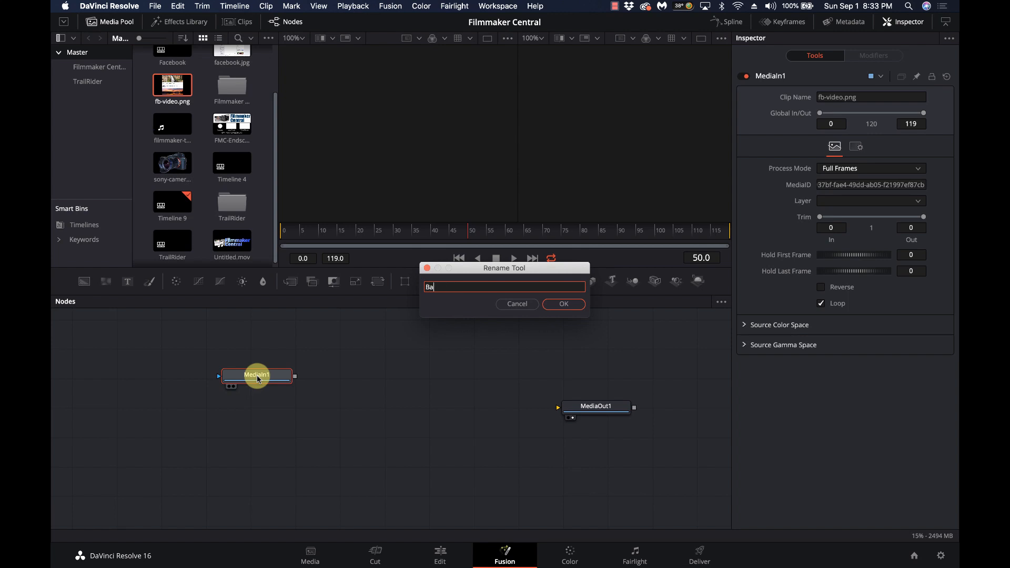
type("Background")
key("Return")
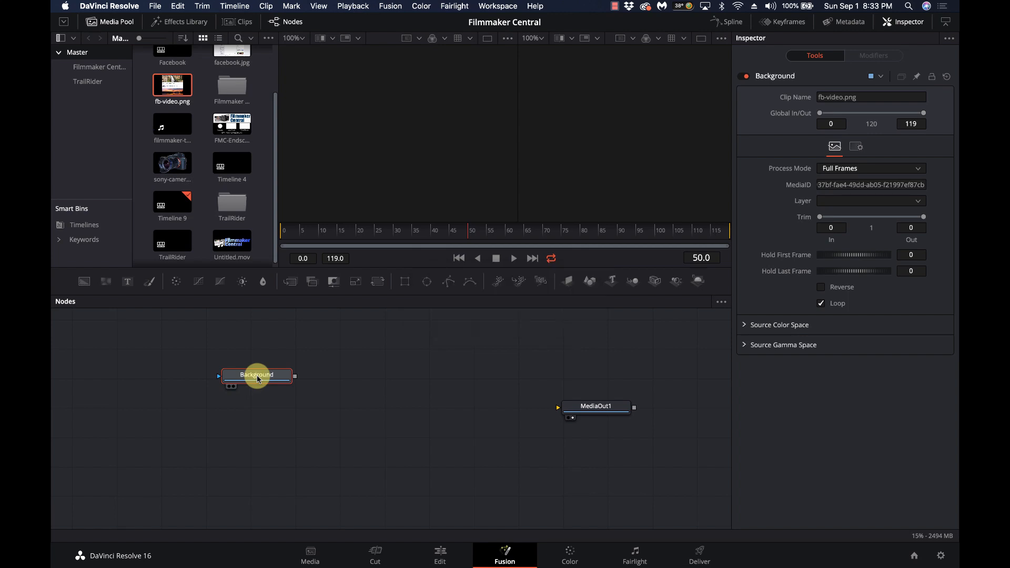
Add sony-camera.png below it as a node renamed 'Camera'
left_click_drag(167, 169, 254, 425)
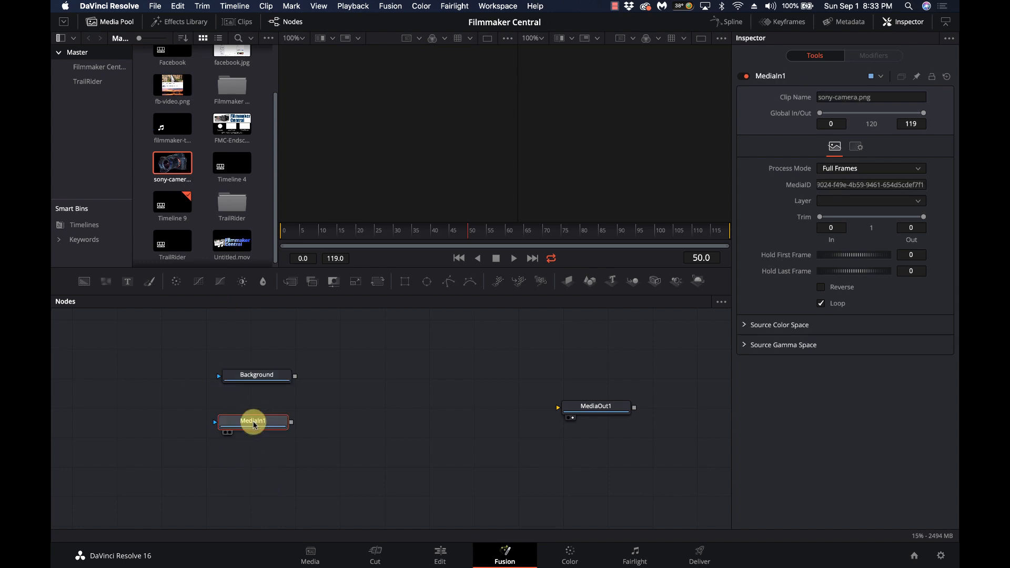
key("F2")
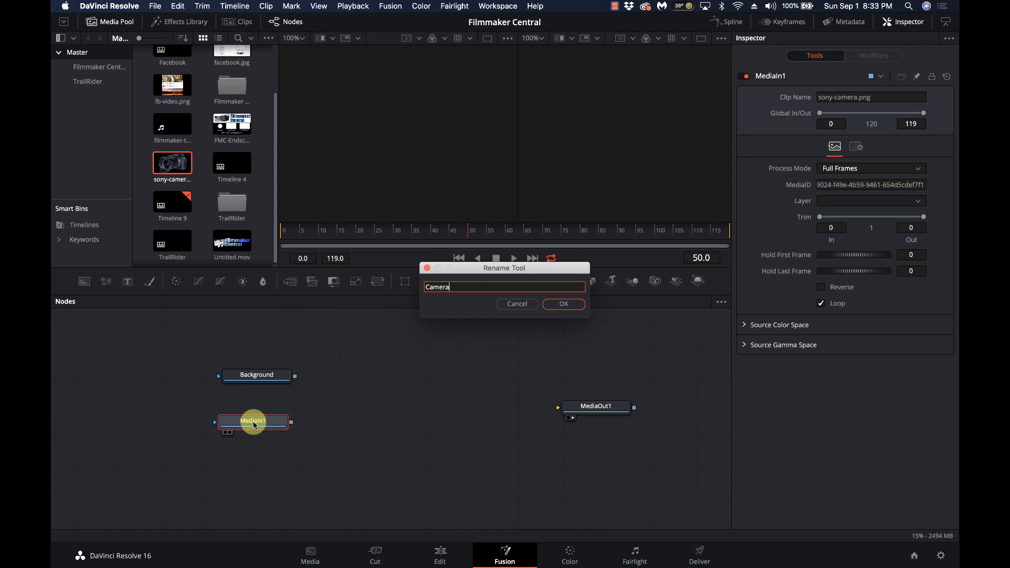
key("Return")
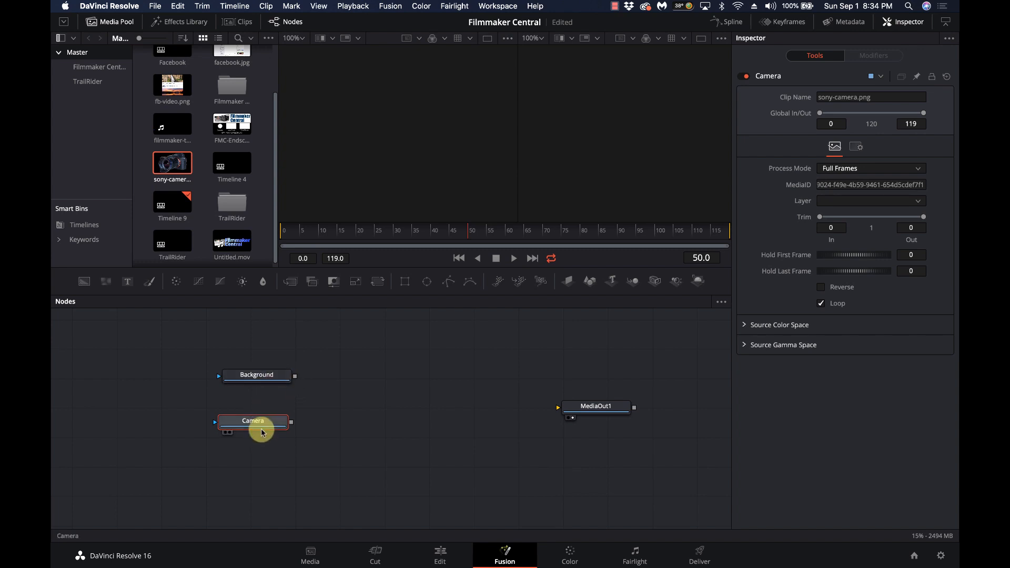
left_click_drag(262, 431, 264, 411)
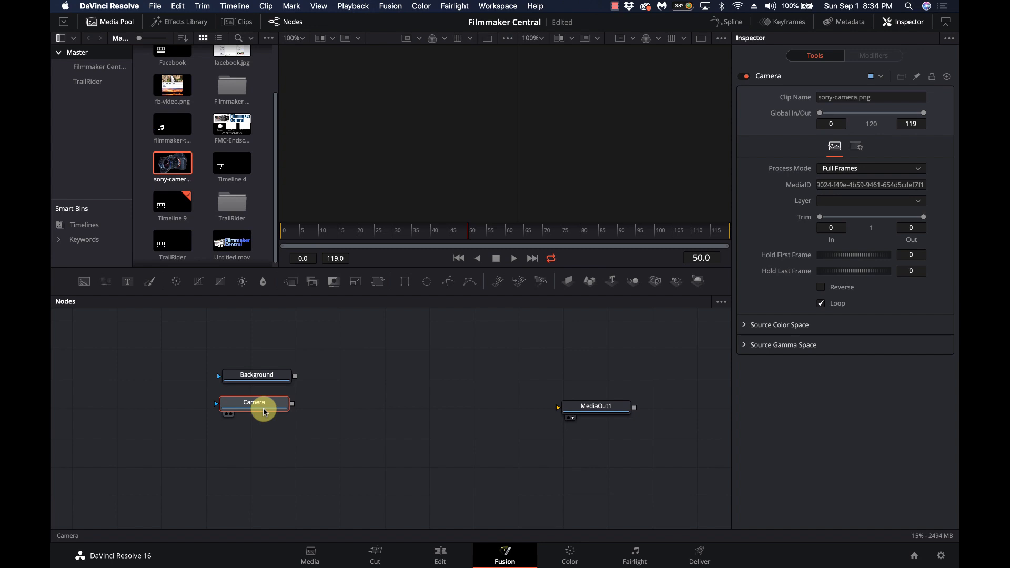
Merge Camera over Background via Merge1, view the result, and tidy the node layout
left_click_drag(272, 404, 274, 349)
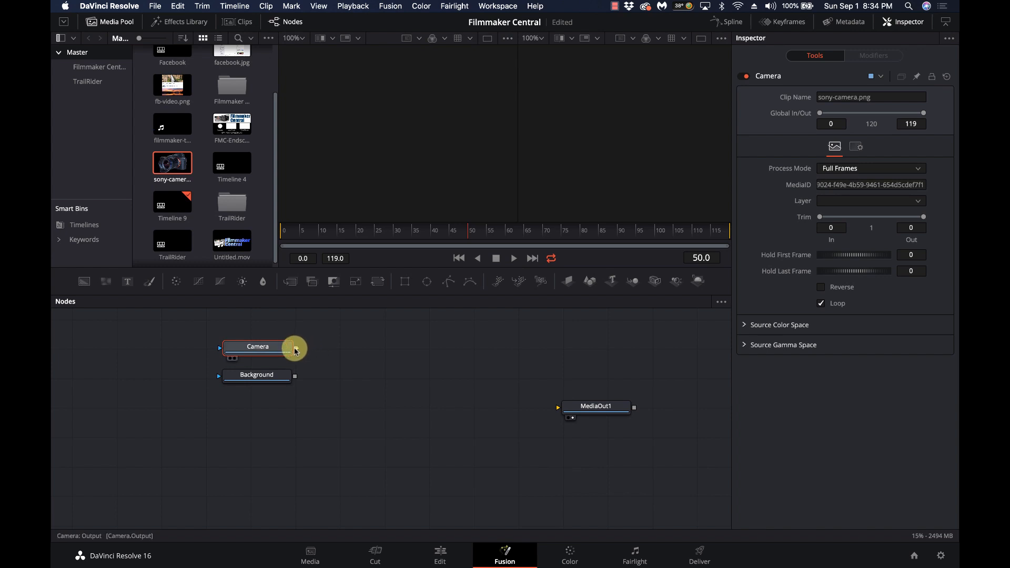
left_click_drag(296, 350, 375, 383)
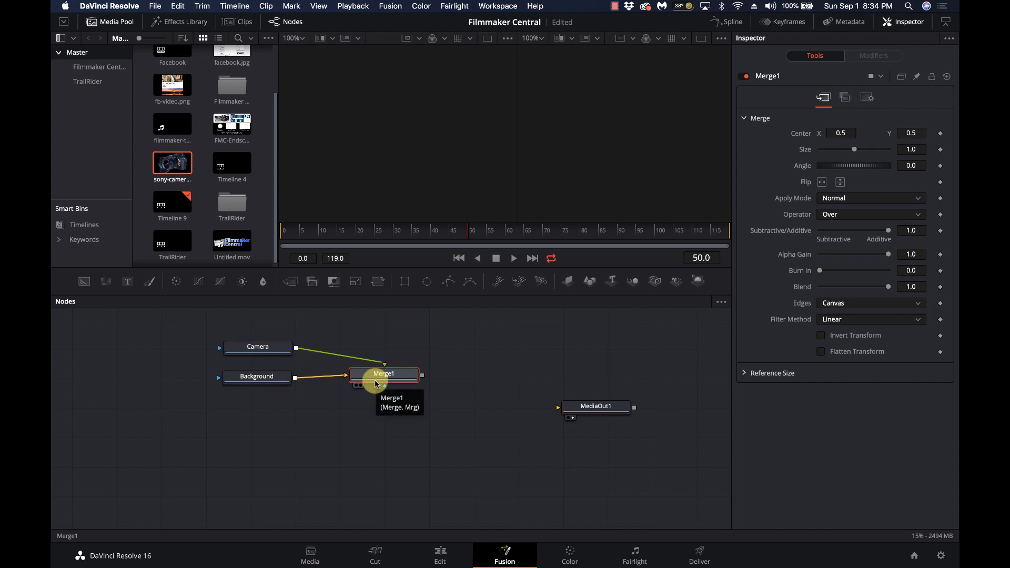
key("2")
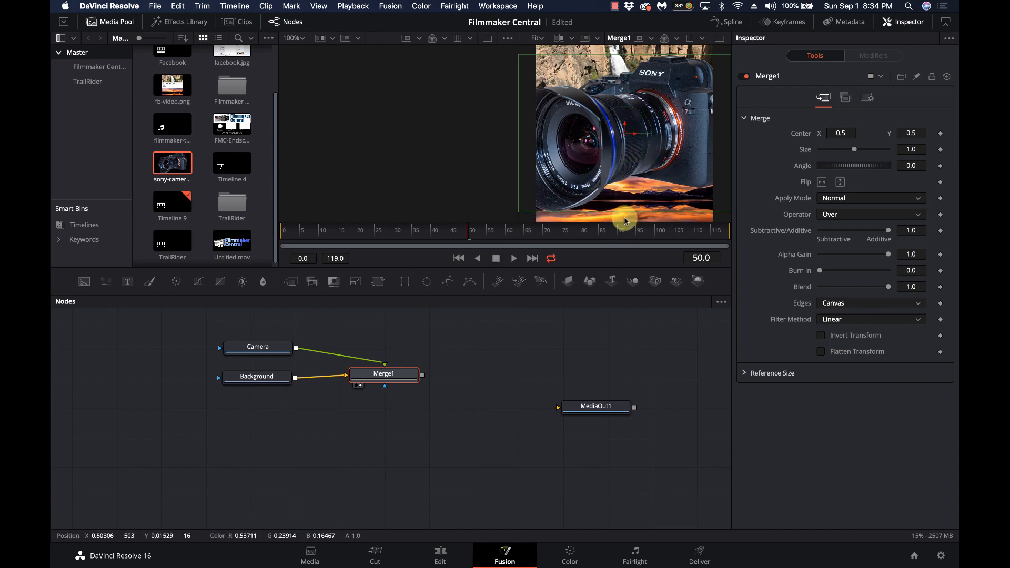
left_click(262, 351)
left_click_drag(264, 354, 237, 350)
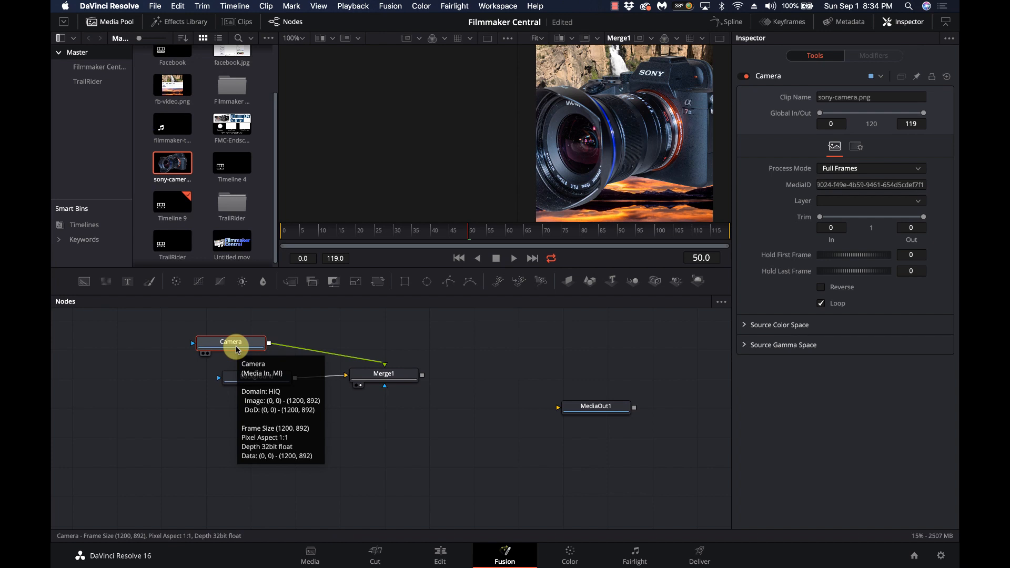
left_click_drag(236, 345, 202, 345)
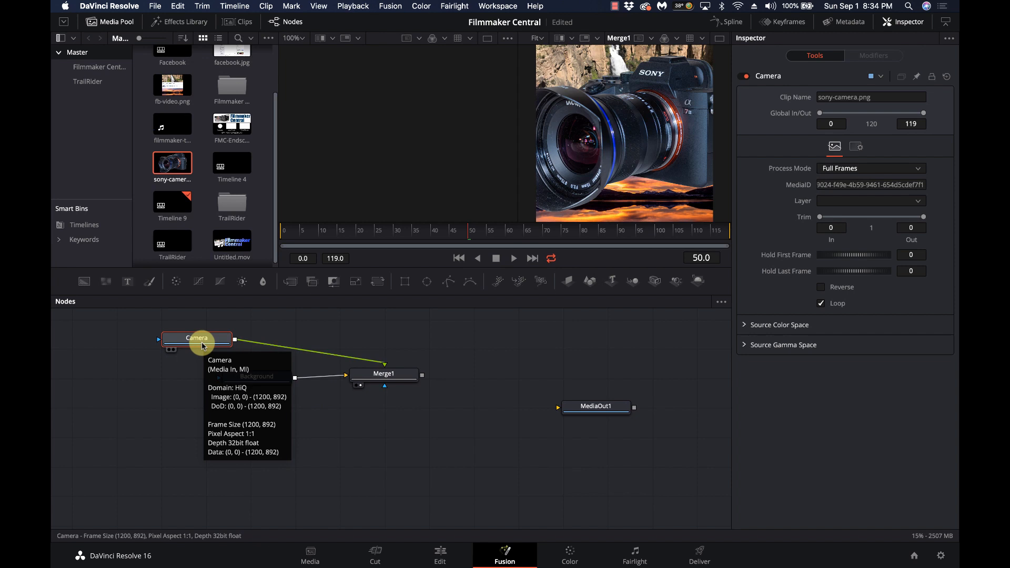
key("shift+space")
type("tran")
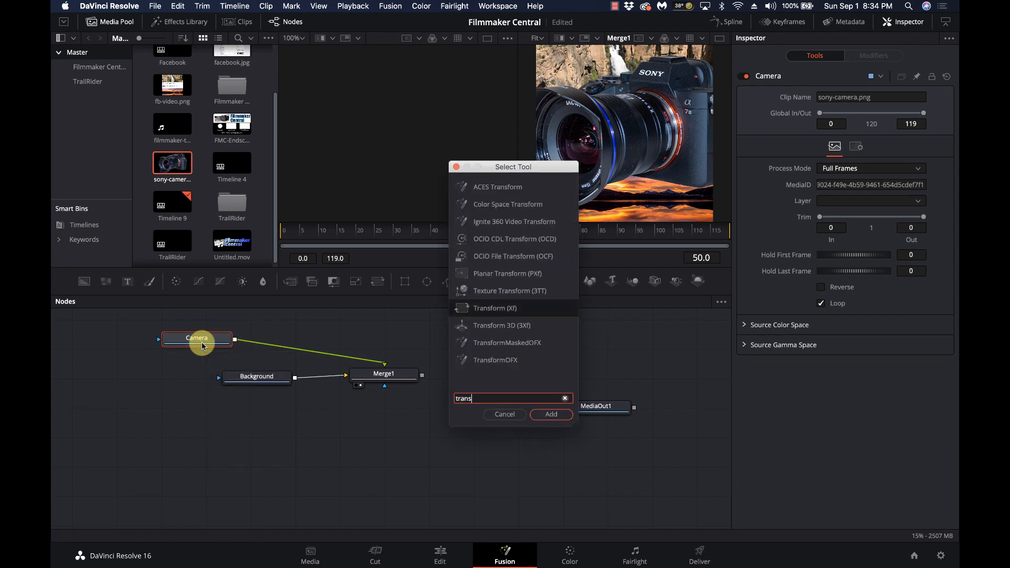
type("s")
Add Transform1 after Camera, shrink it to size 0.278 and raise it to Y 0.825694
key("Return")
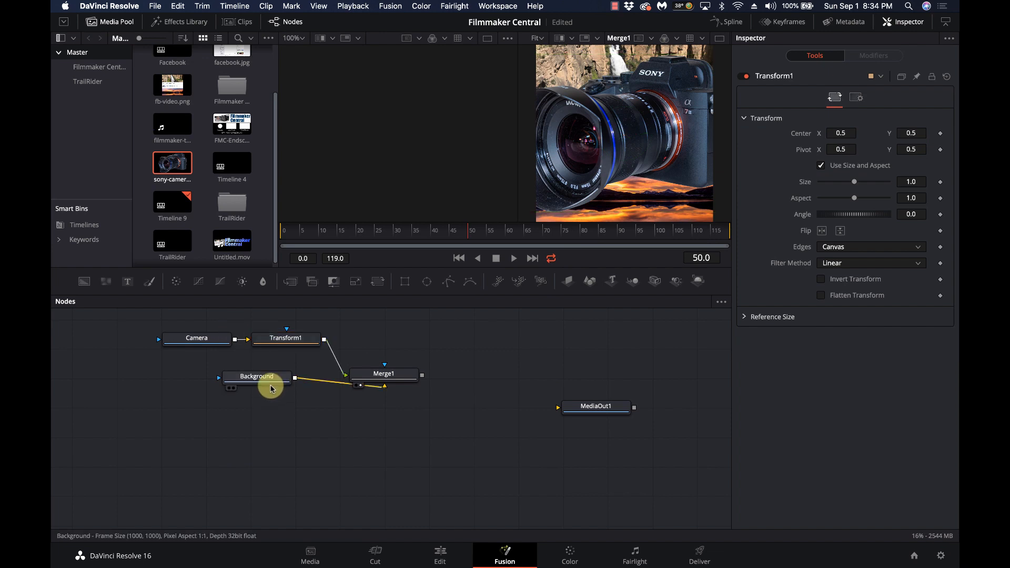
left_click_drag(271, 389, 205, 376)
left_click_drag(283, 339, 295, 343)
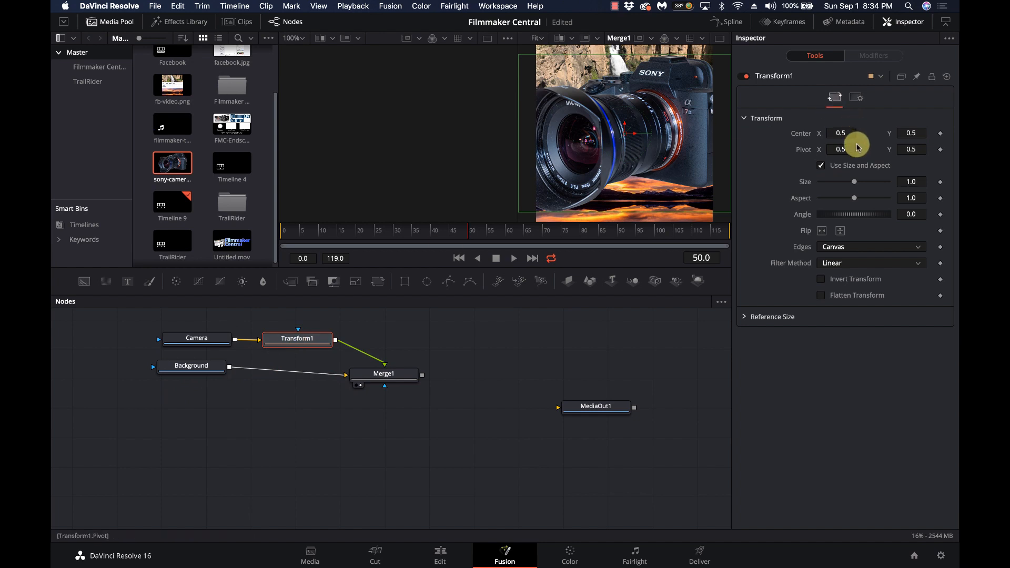
left_click_drag(912, 182, 611, 214)
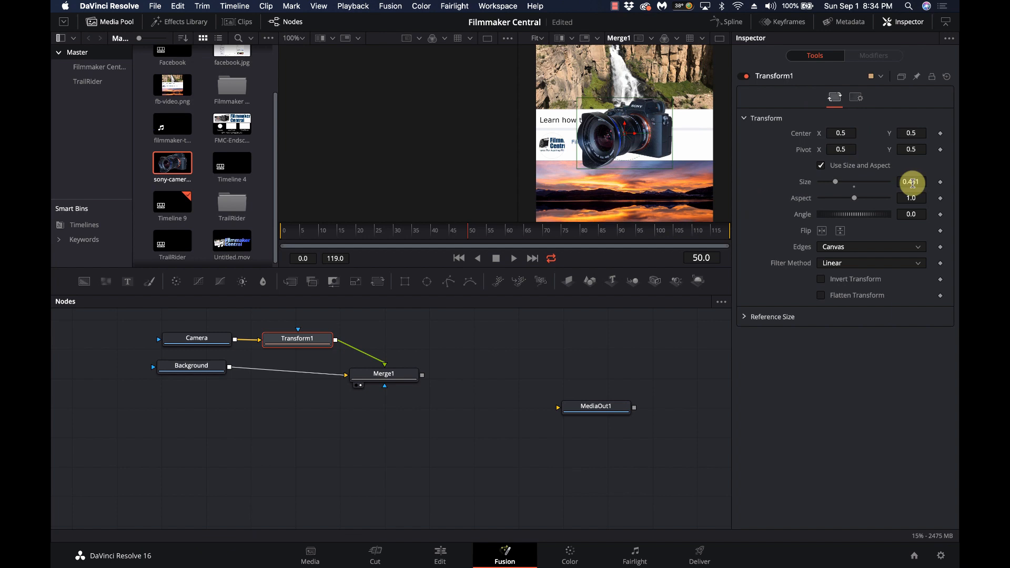
left_click_drag(910, 184, 819, 165)
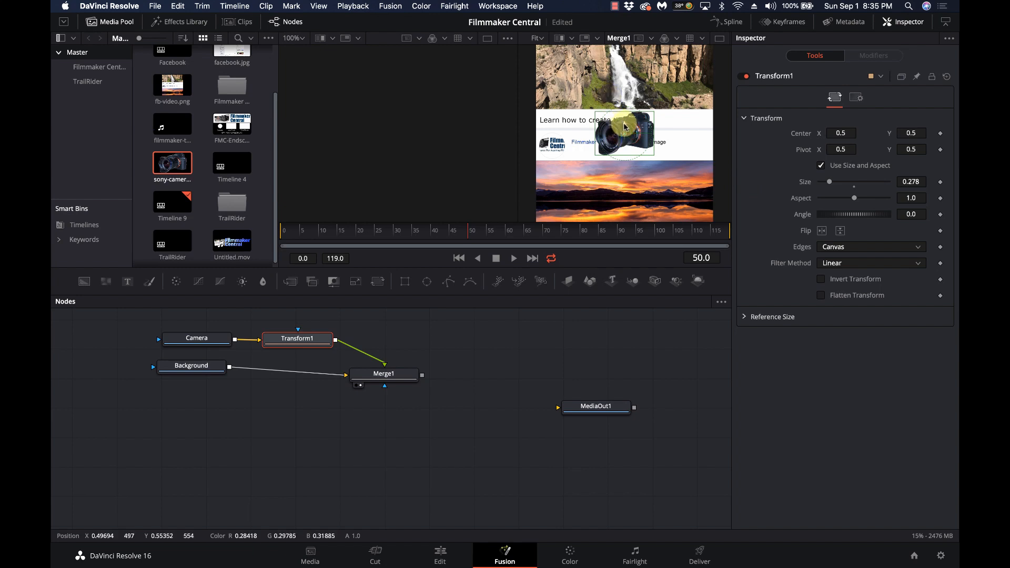
left_click_drag(625, 126, 623, 79)
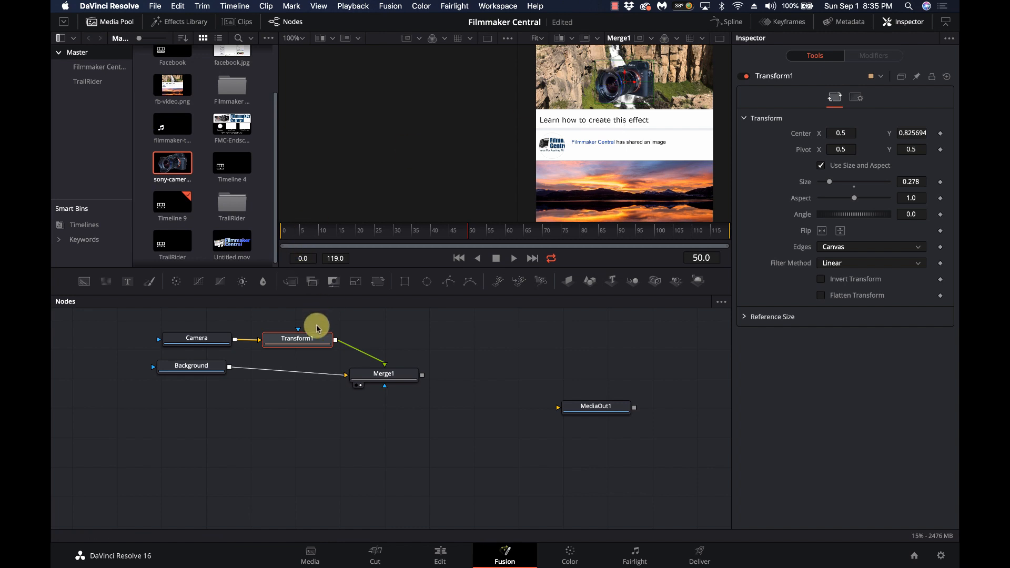
left_click_drag(314, 338, 339, 334)
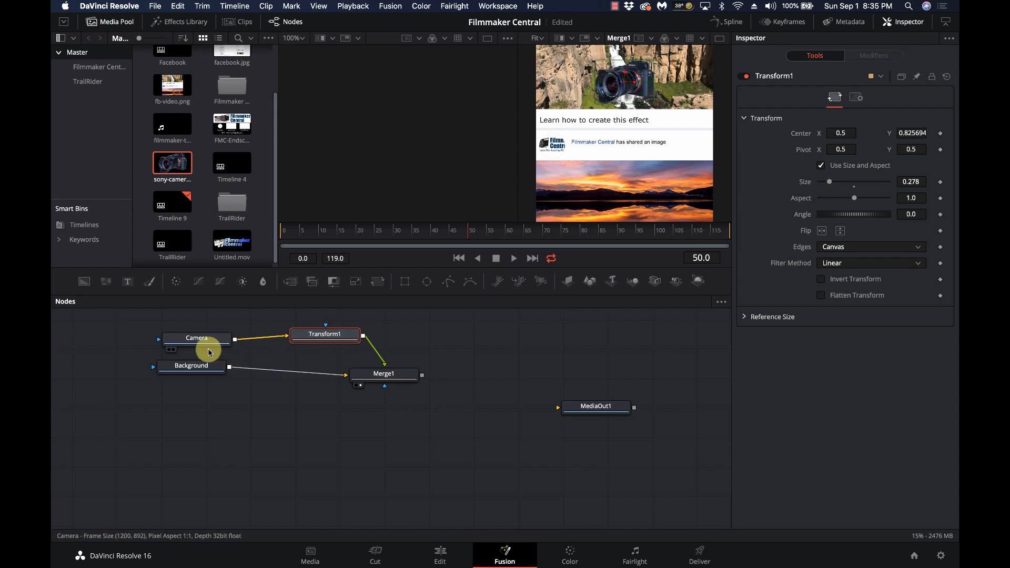
mouse_move(293, 241)
left_mouse_down()
mouse_move(273, 238)
mouse_move(406, 230)
mouse_move(284, 241)
left_mouse_up()
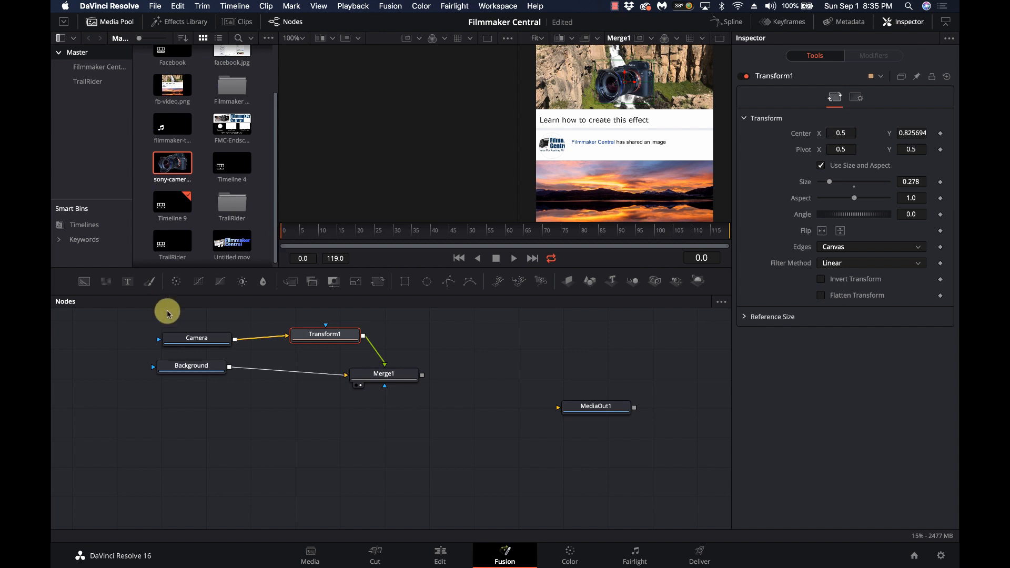
left_click_drag(196, 337, 187, 332)
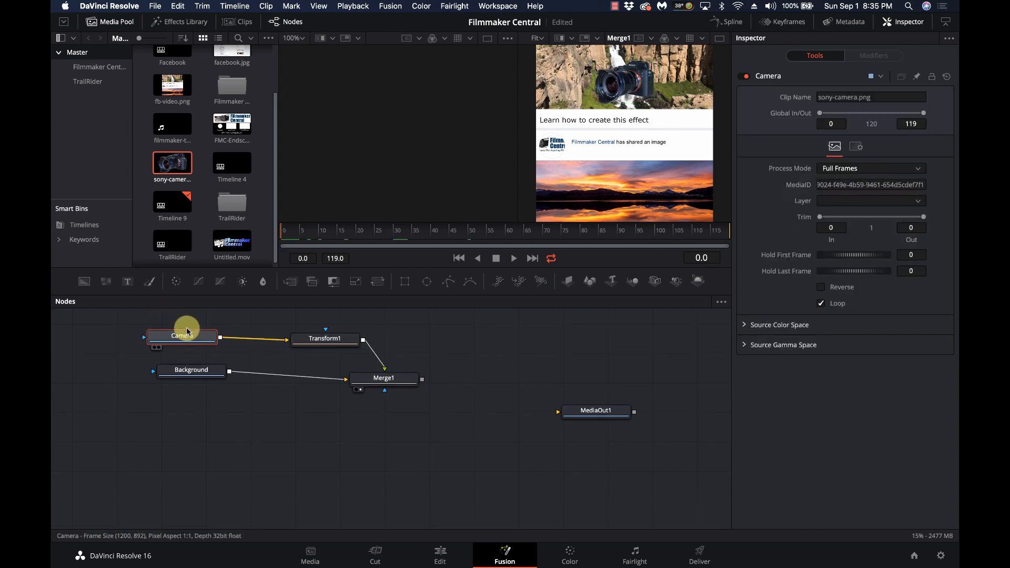
Insert a DropShadow node after Camera and move the camera down onto the white post card
key("shift+space")
type("trans")
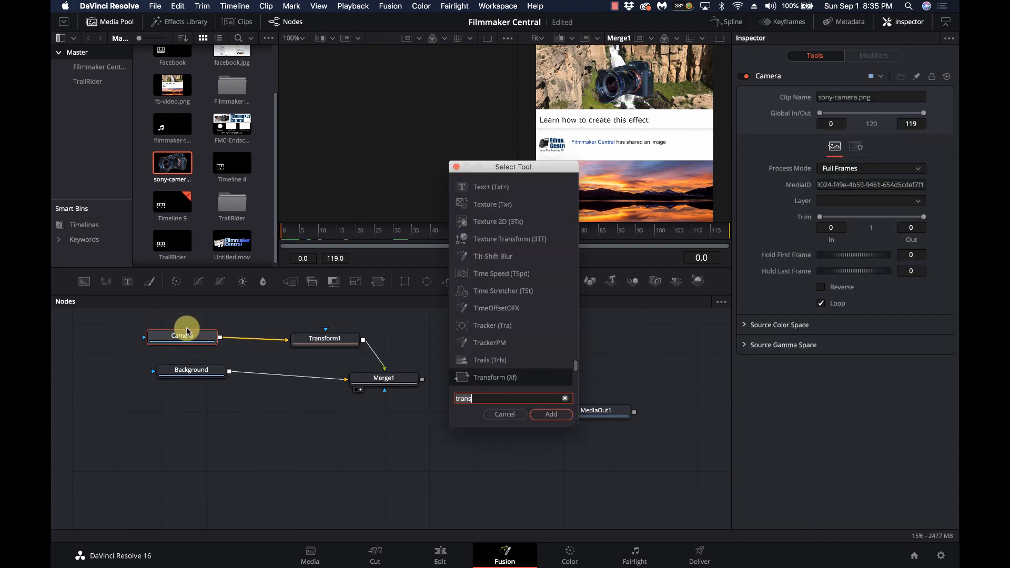
type("drop")
key("Return")
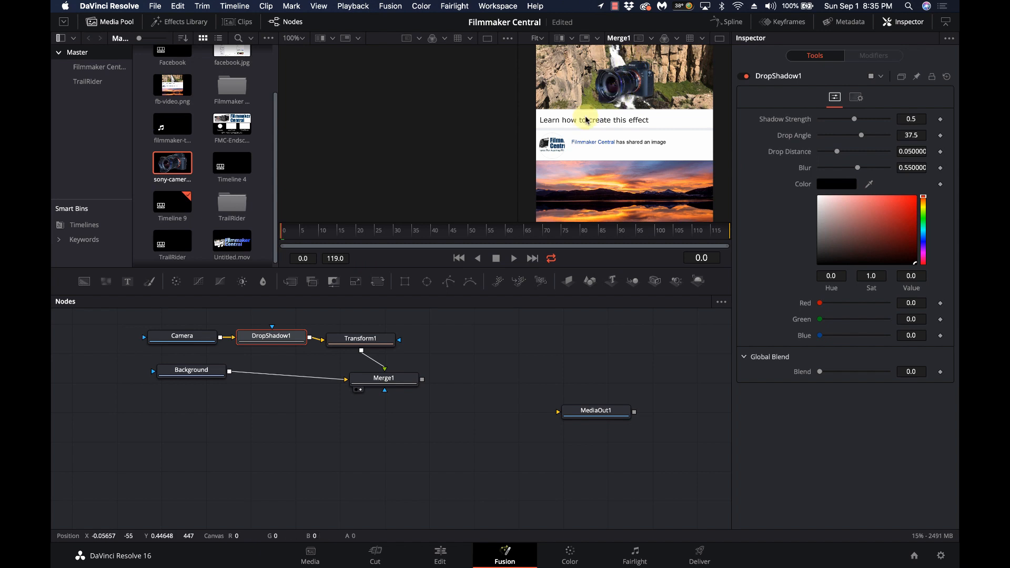
left_click(374, 339)
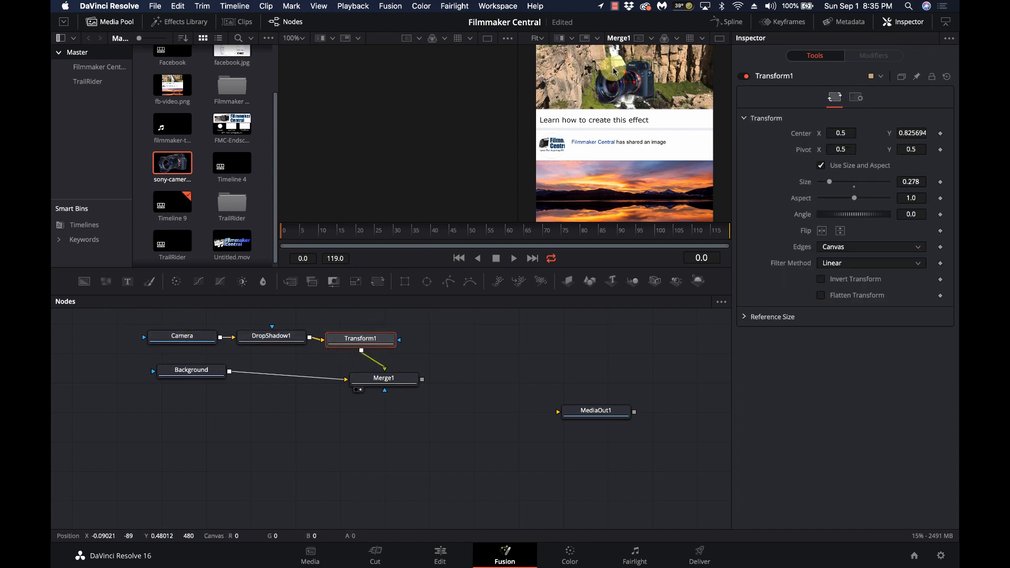
left_click_drag(626, 73, 650, 139)
scroll(623, 162, "up", 5)
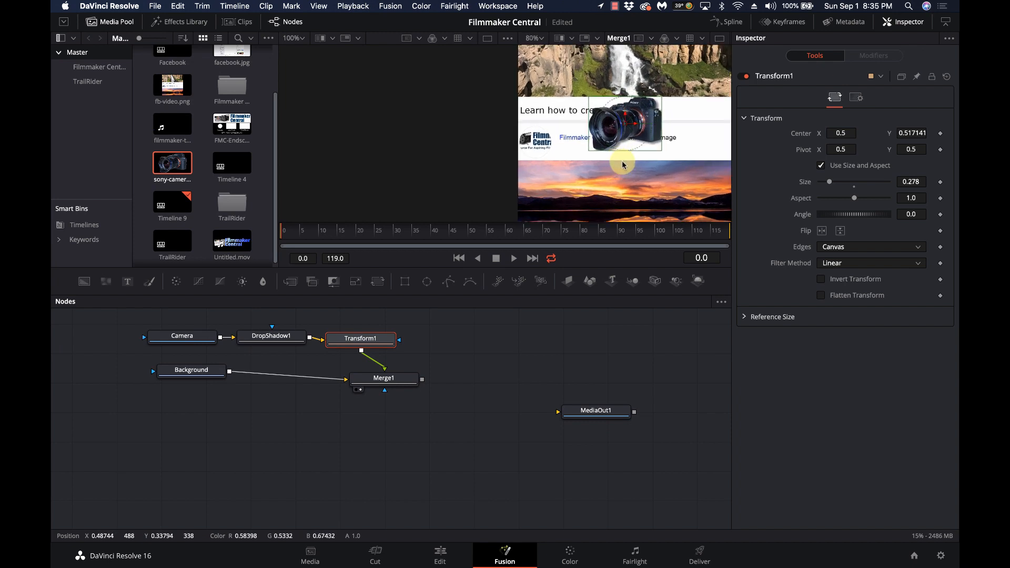
scroll(623, 164, "down", 3)
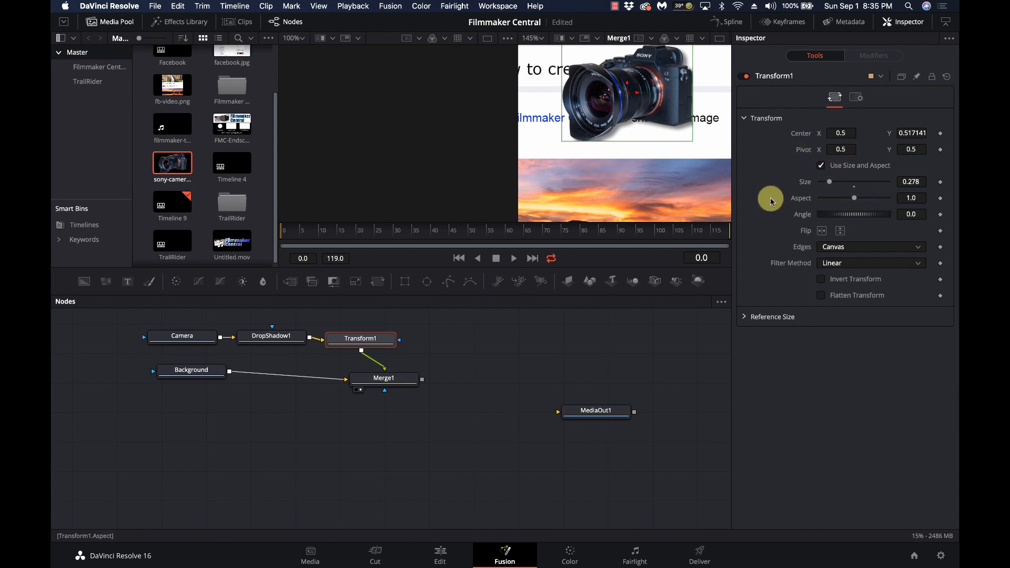
Set the drop shadow to strength 0.378, angle 31.0, distance 0.0976 and blur 0.606
left_click(263, 335)
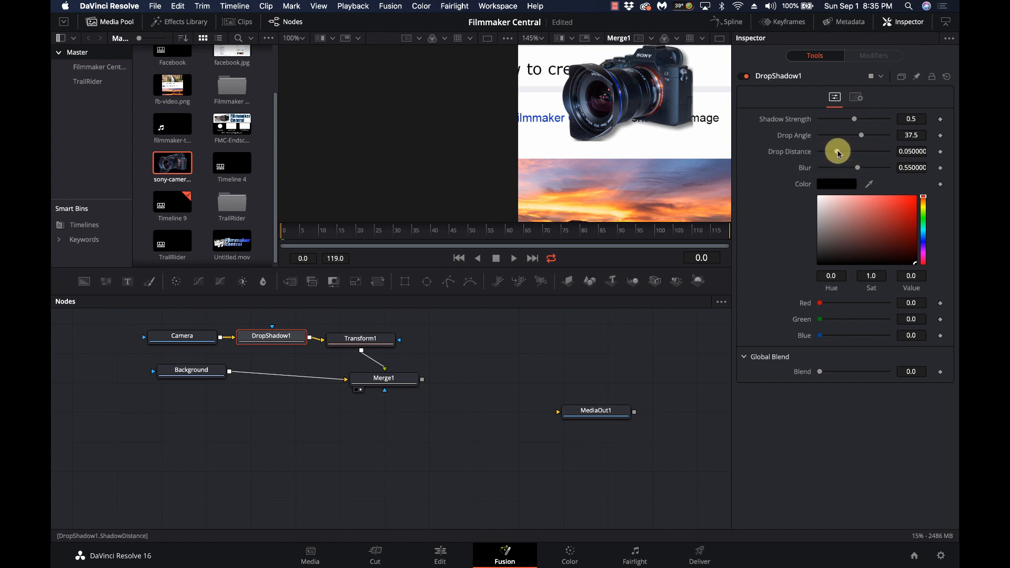
left_click_drag(839, 152, 847, 125)
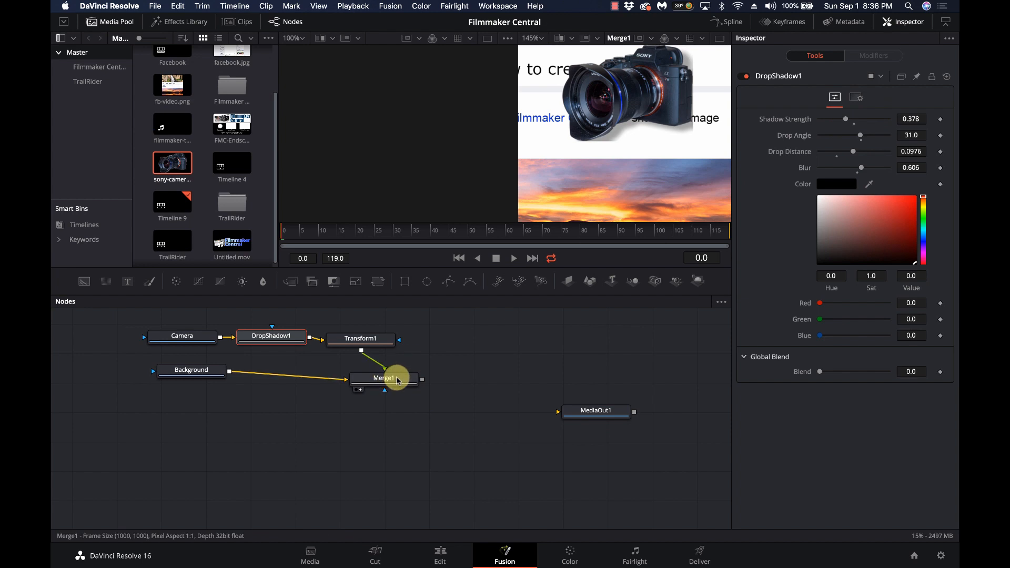
left_click(397, 380)
scroll(555, 149, "down", 3)
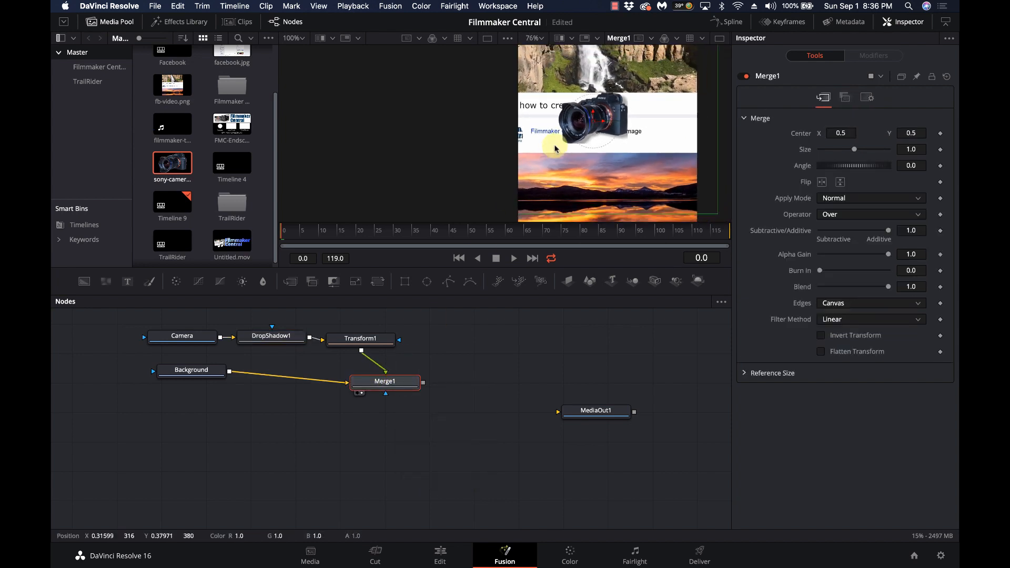
Switch to a single, taller viewer with the Media Pool hidden
left_click(720, 39)
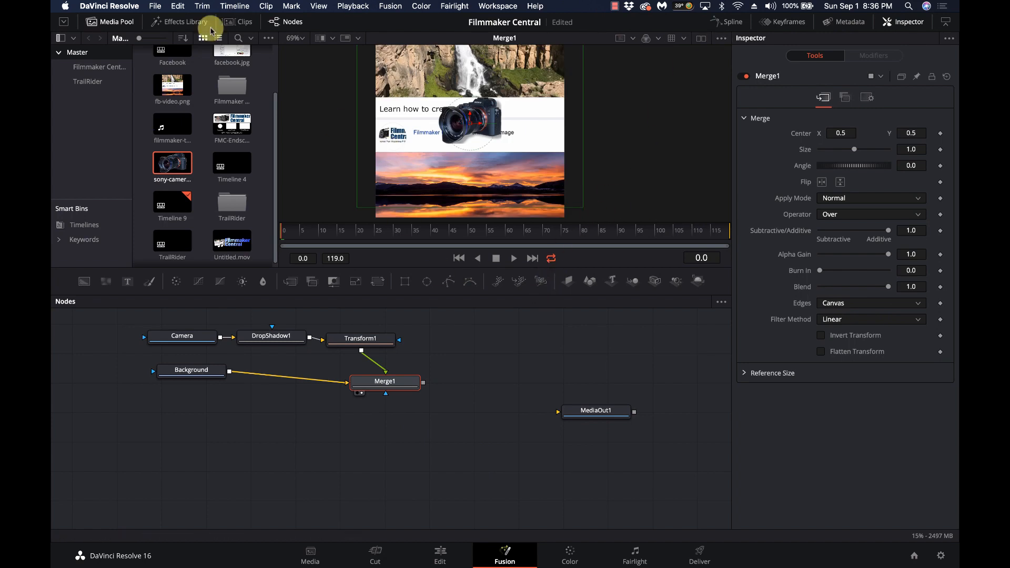
left_click(98, 24)
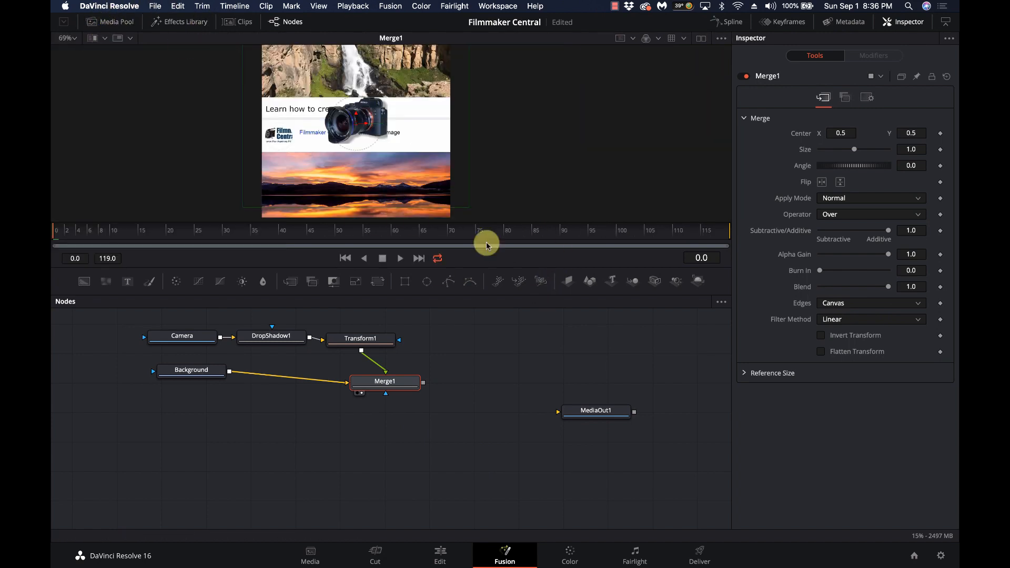
mouse_move(524, 327)
left_mouse_down()
mouse_move(525, 375)
mouse_move(526, 346)
left_mouse_up()
scroll(323, 105, "up", 3)
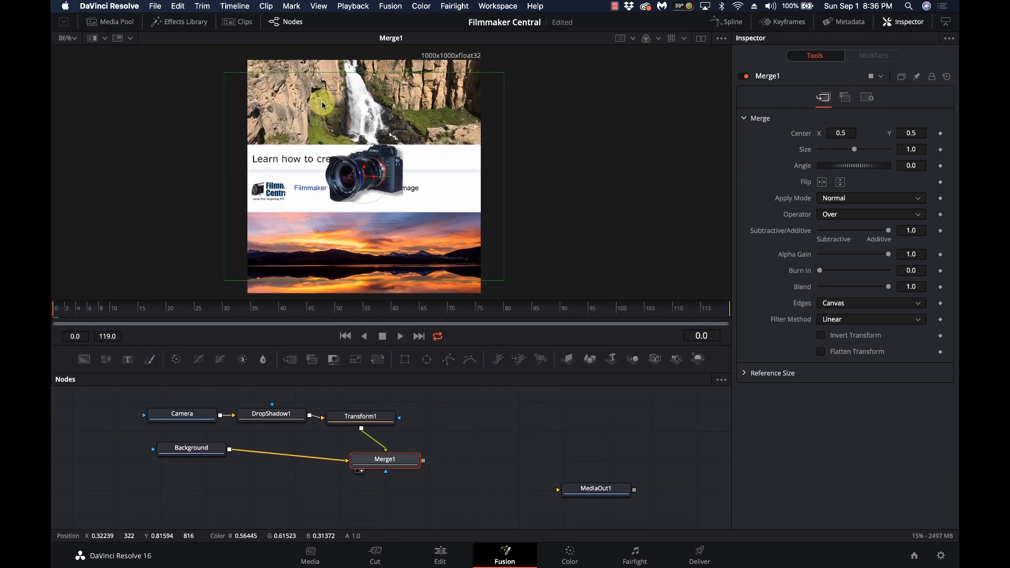
scroll(322, 105, "up", 1)
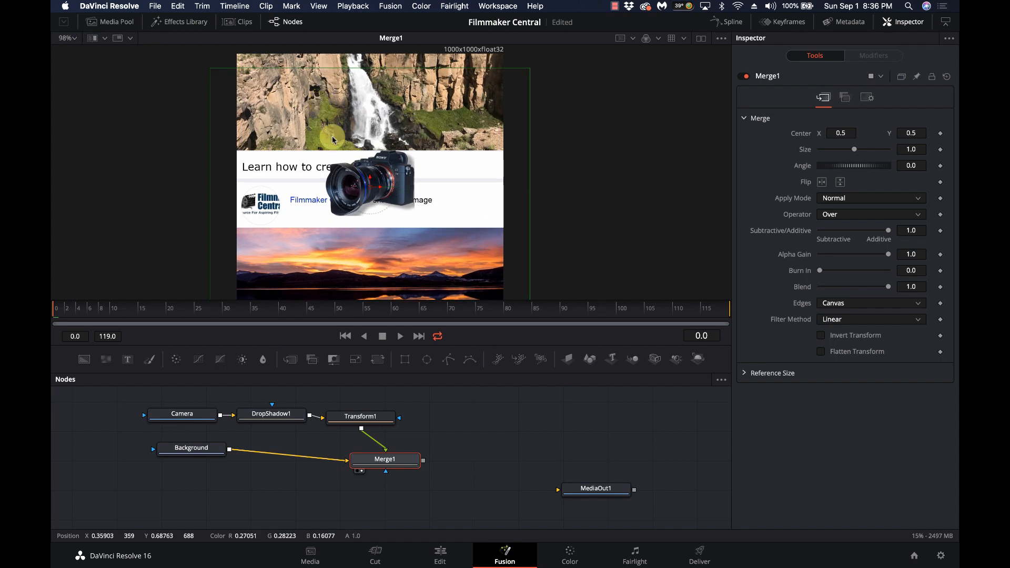
Connect Merge1 to MediaOut1 and raise the camera to center Y 0.846870
left_click_drag(421, 461, 580, 465)
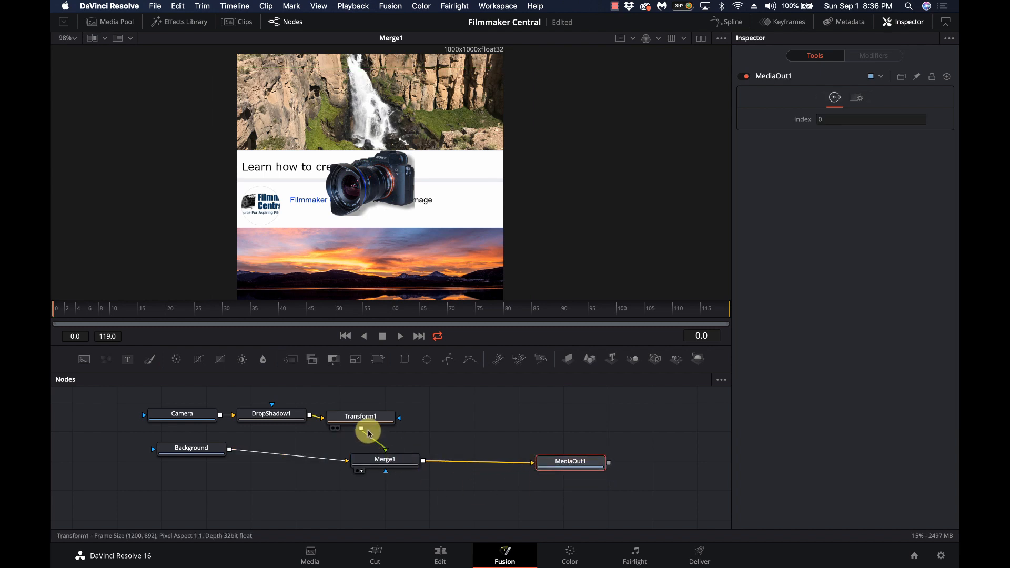
left_click(369, 415)
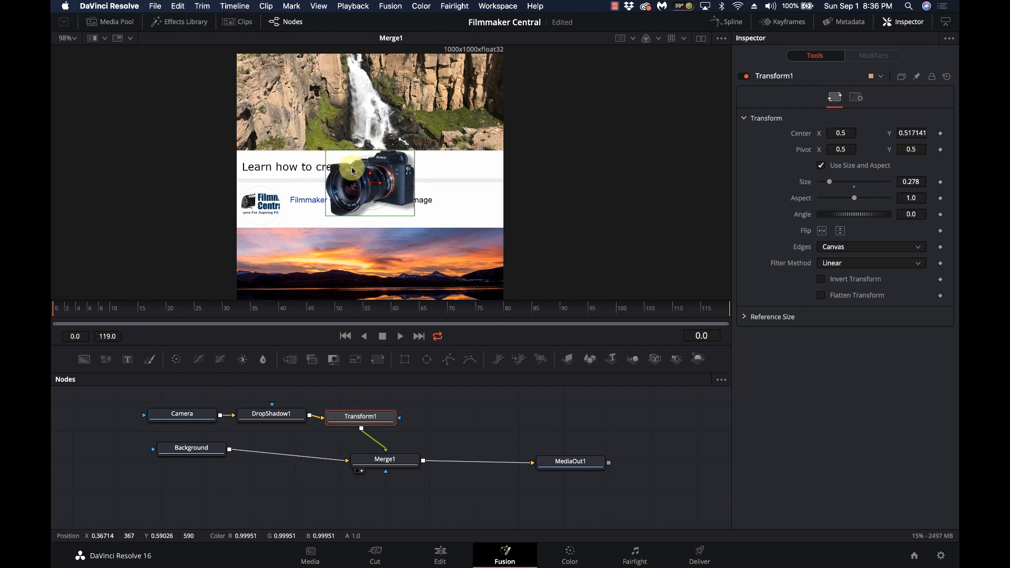
left_click_drag(365, 174, 369, 98)
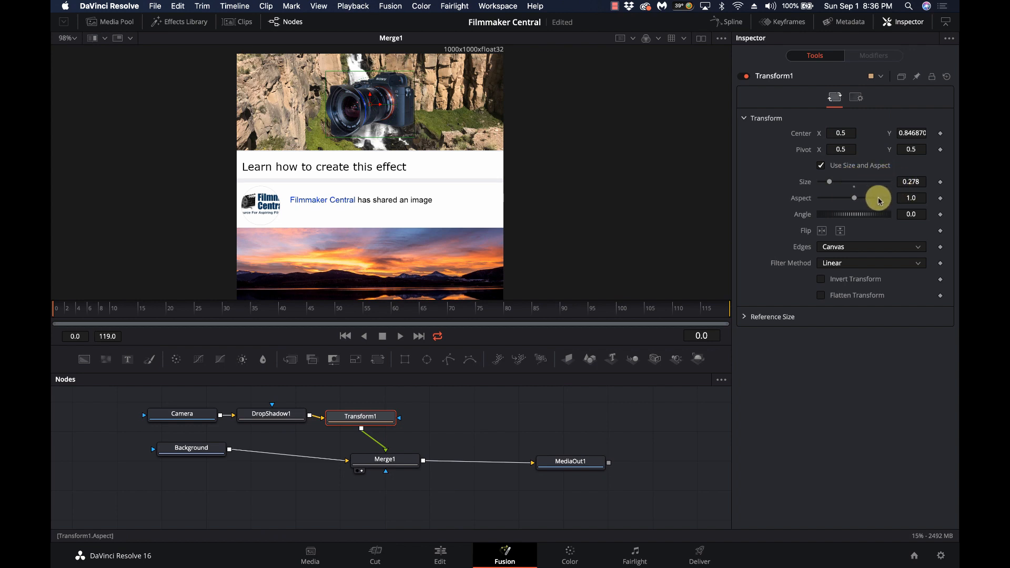
Keyframe Transform1's Center and Angle at frame 0
left_click(941, 134)
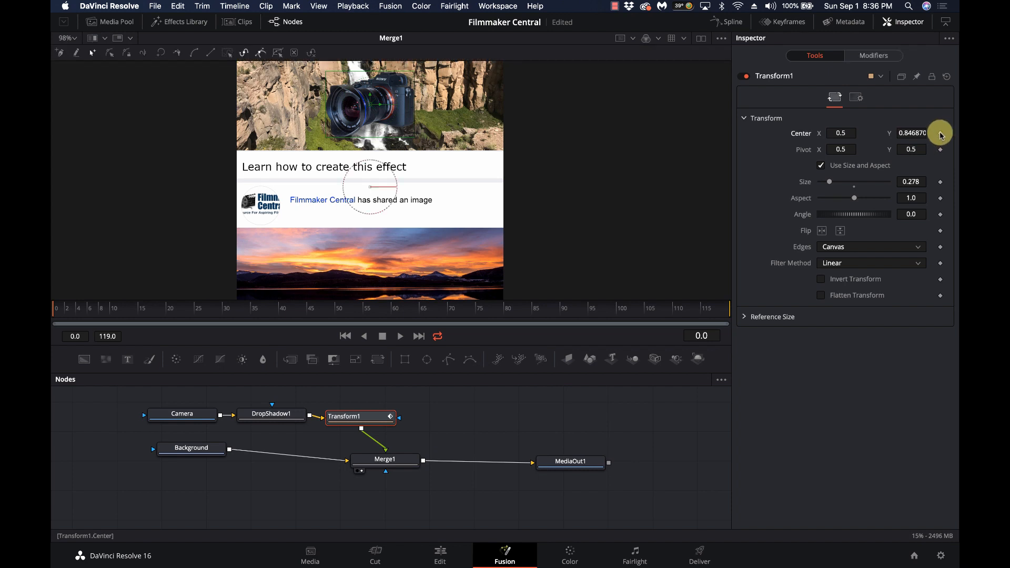
left_click(940, 214)
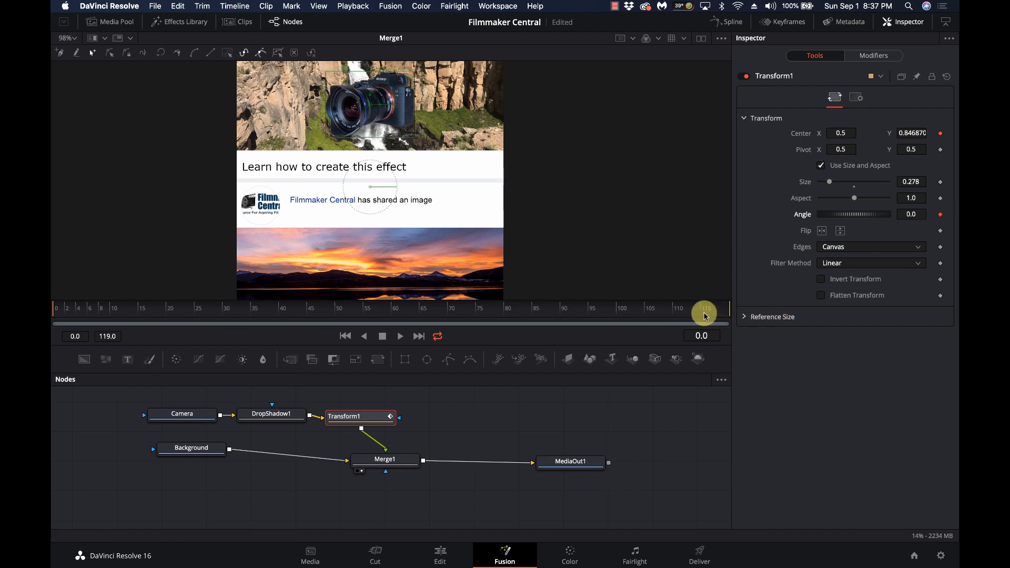
left_click_drag(706, 310, 733, 312)
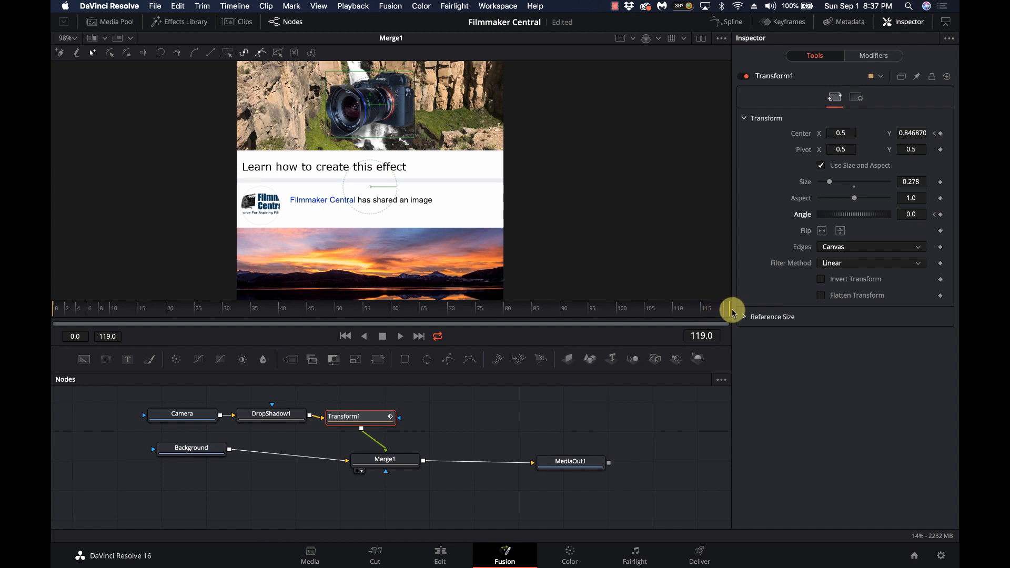
left_click_drag(732, 312, 418, 315)
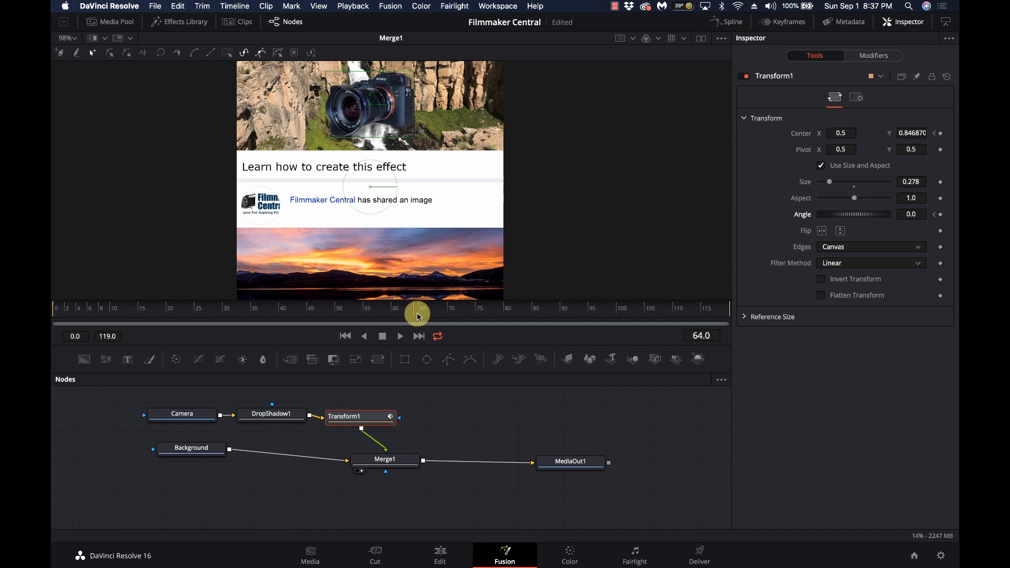
left_click_drag(415, 315, 411, 314)
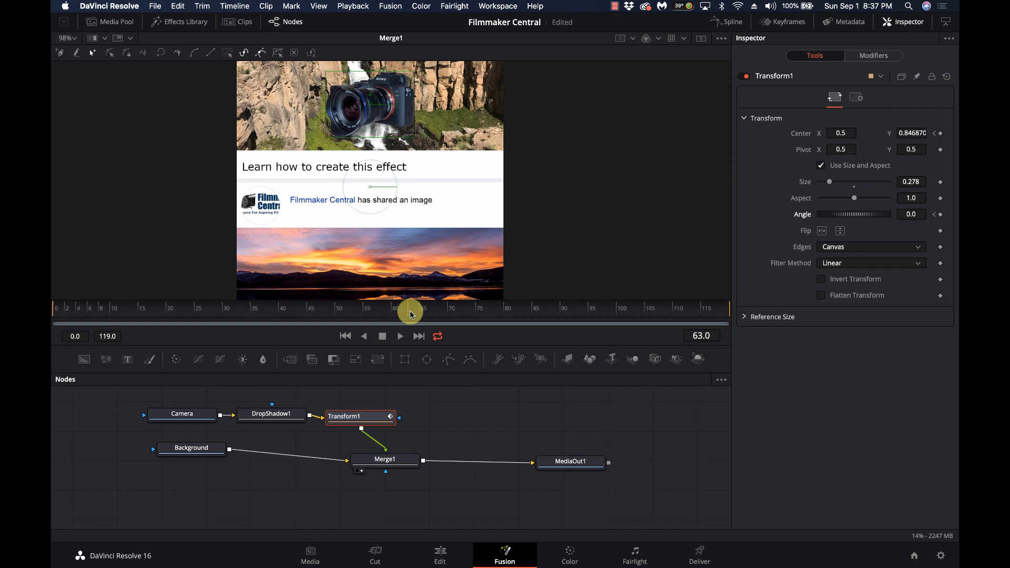
scroll(409, 241, "down", 6)
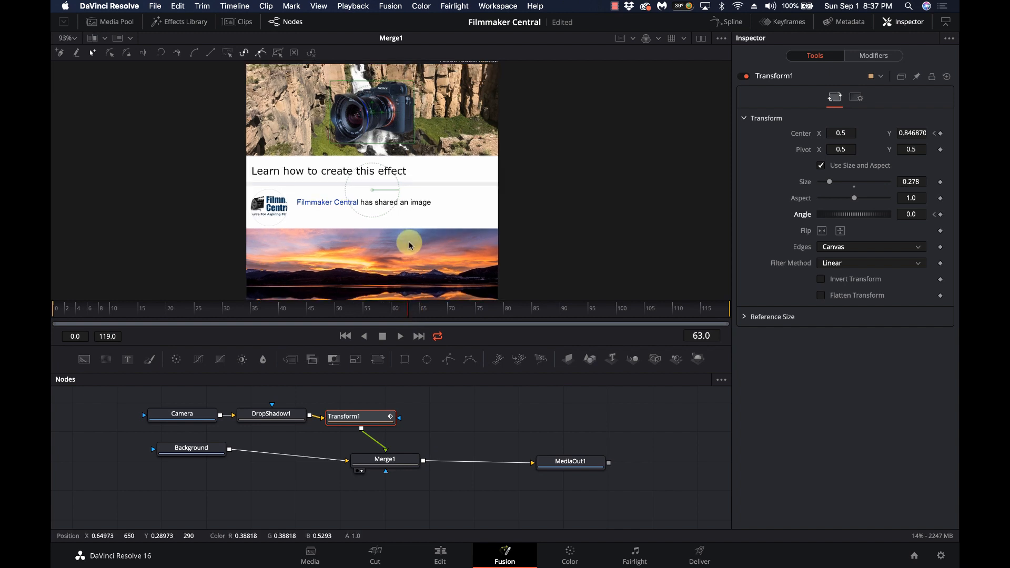
scroll(409, 241, "up", 3)
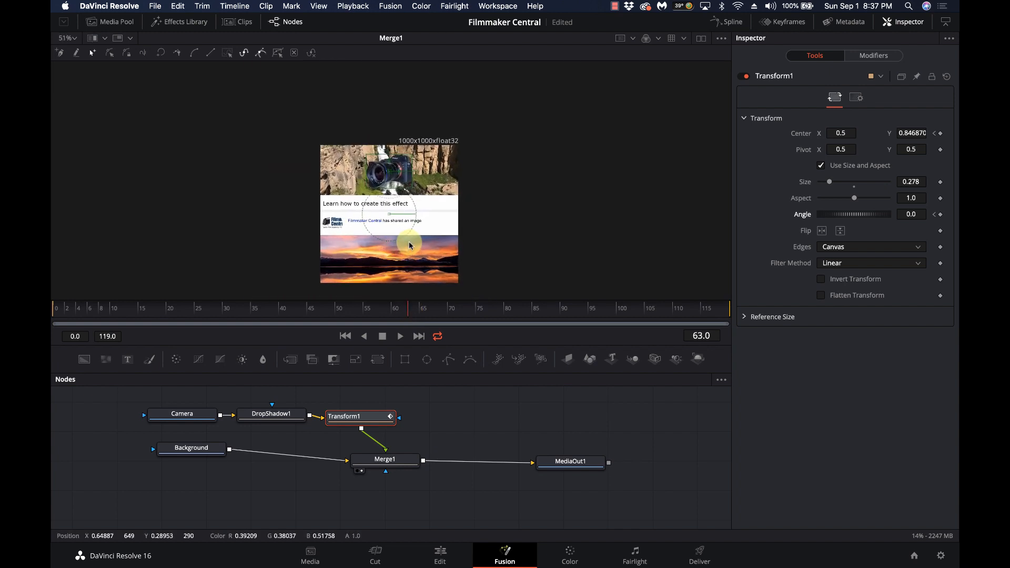
scroll(409, 241, "up", 2)
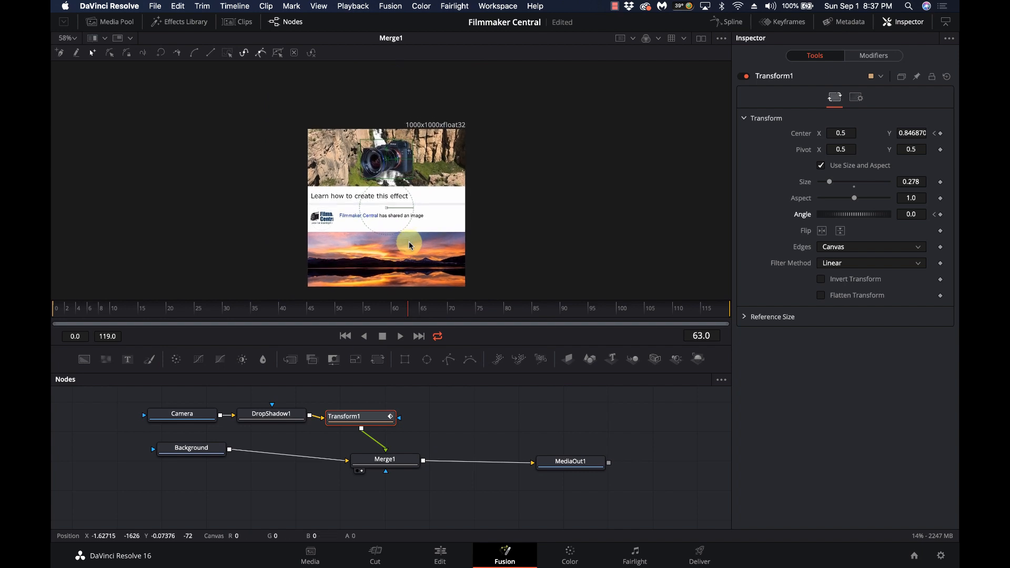
scroll(408, 242, "up", 3)
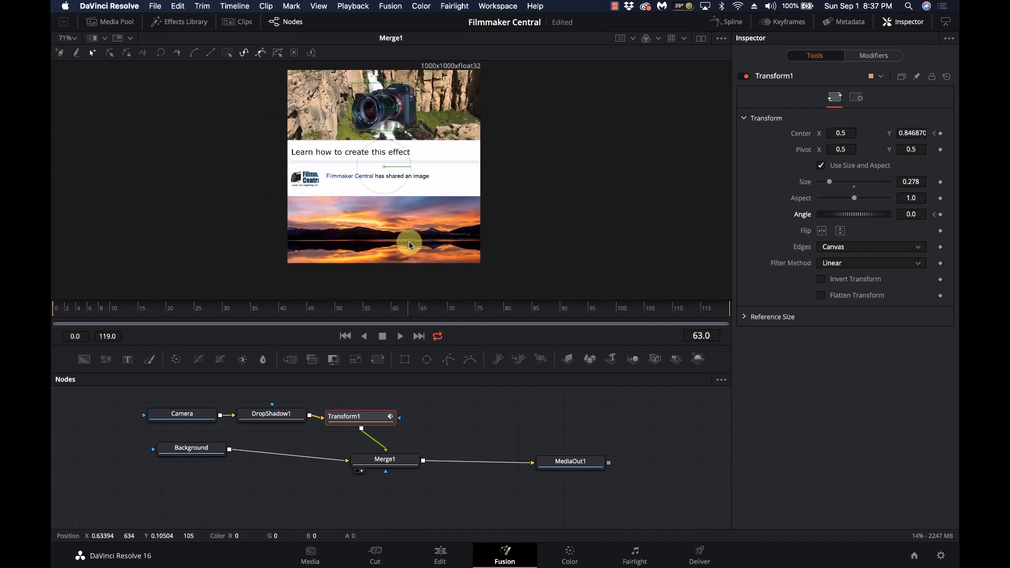
scroll(409, 241, "up", 1)
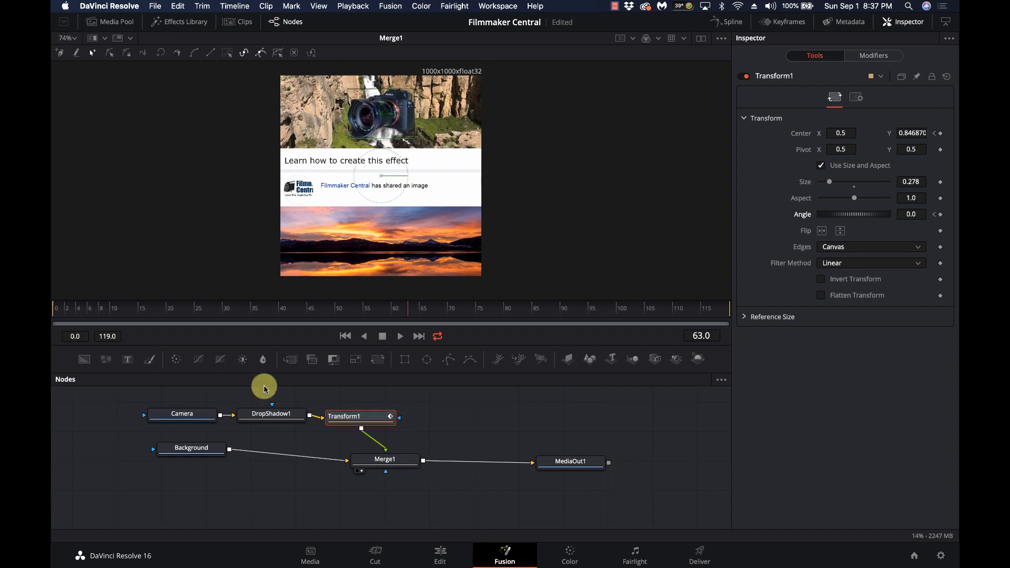
left_click(57, 312)
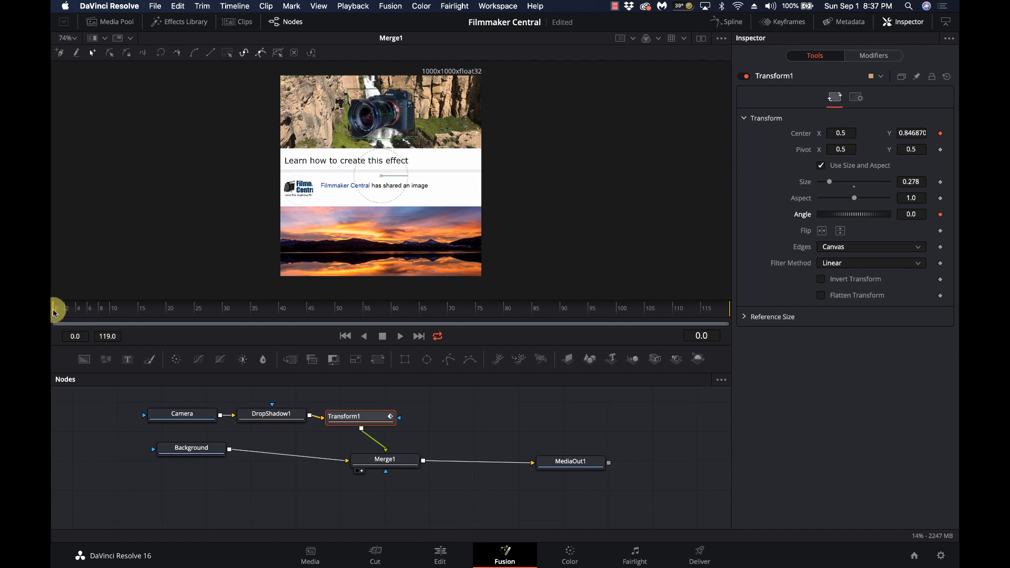
At frame 60, move the camera down onto the sunset photo and keyframe its Angle
left_click_drag(54, 311, 392, 317)
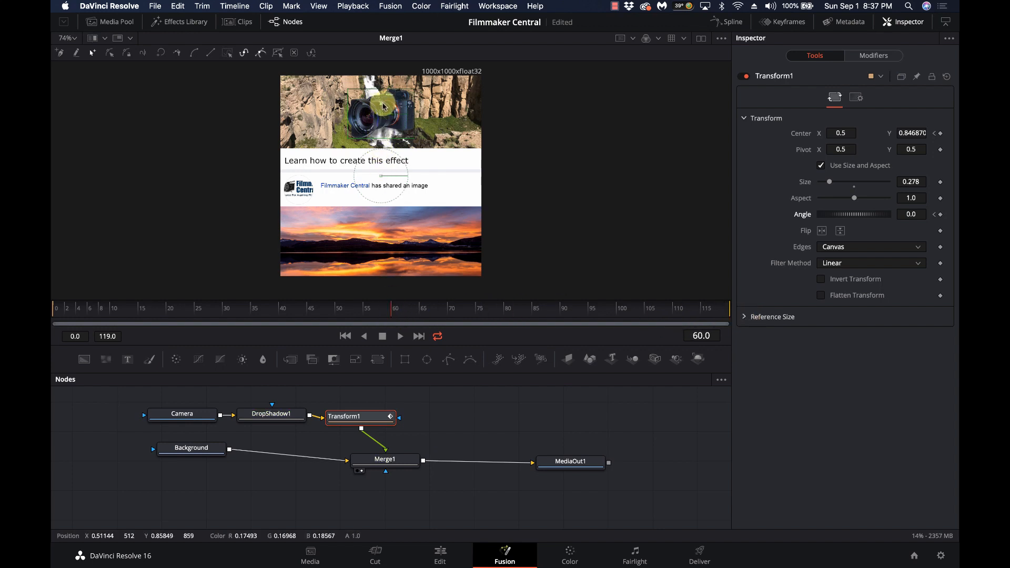
left_click_drag(381, 107, 375, 234)
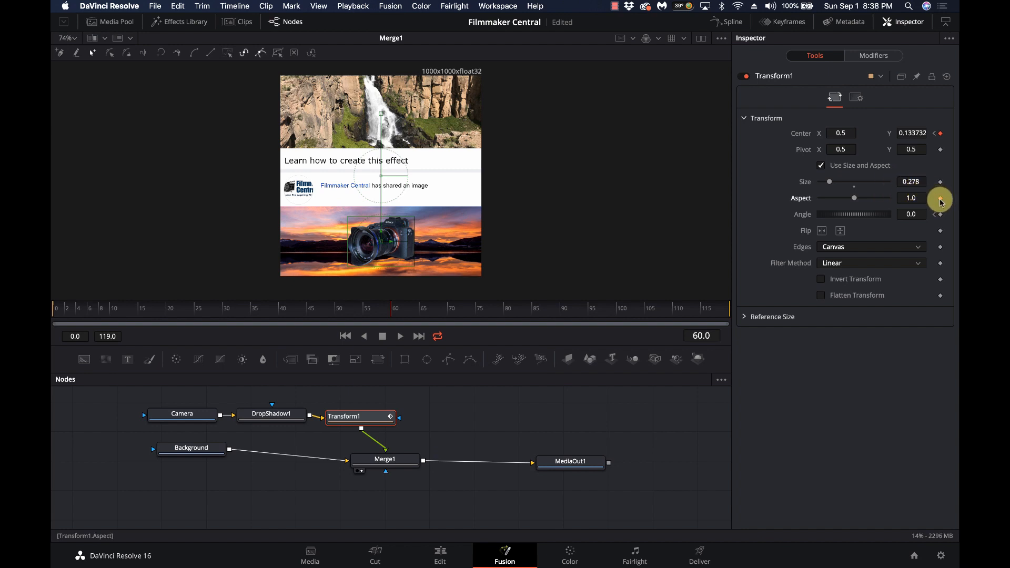
left_click(941, 216)
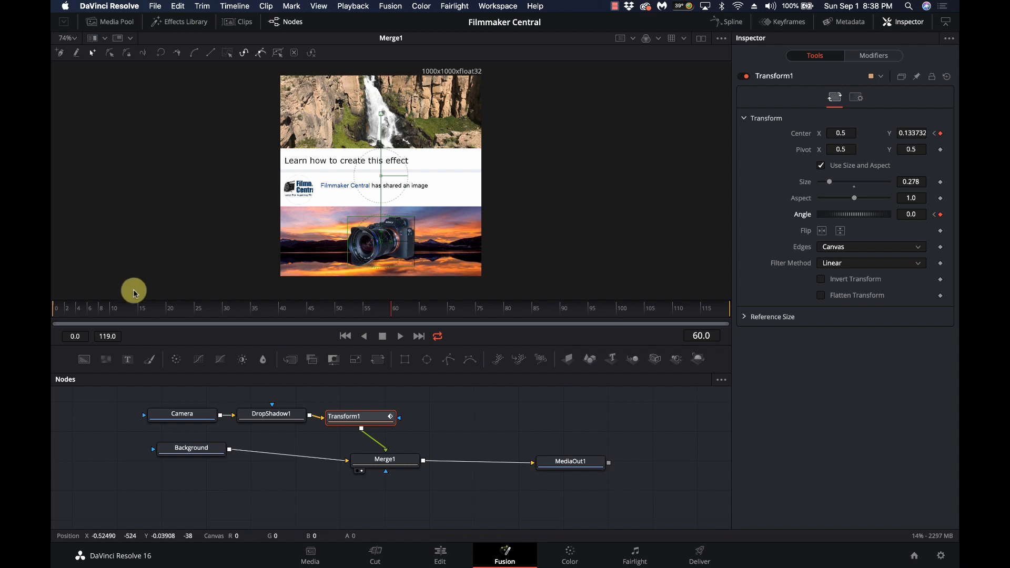
At frame 29, tilt the camera to -14.9 degrees, then return to frame 0
left_click(218, 311)
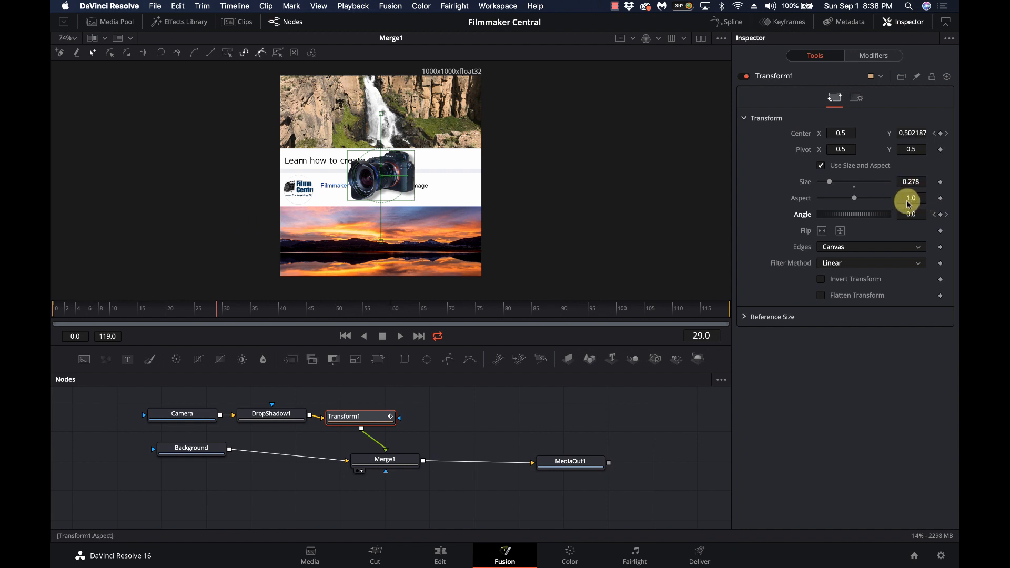
left_click_drag(911, 214, 830, 204)
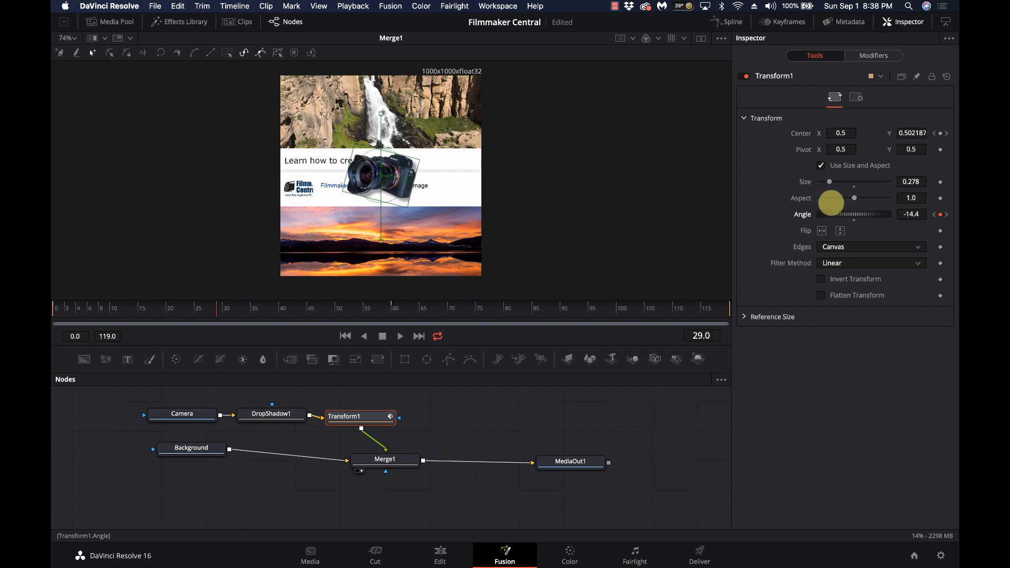
left_click_drag(828, 203, 829, 203)
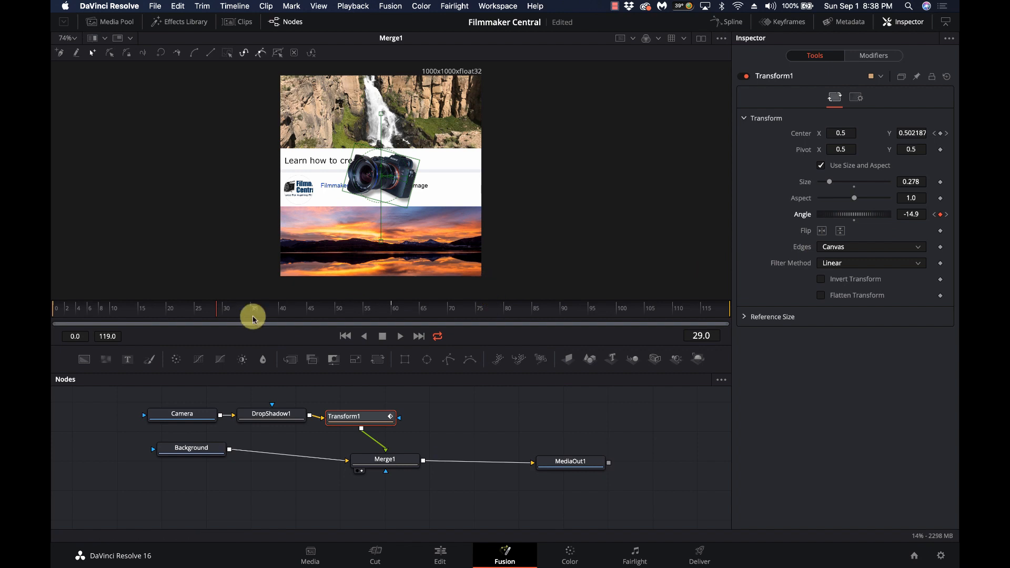
left_click_drag(110, 320, 53, 305)
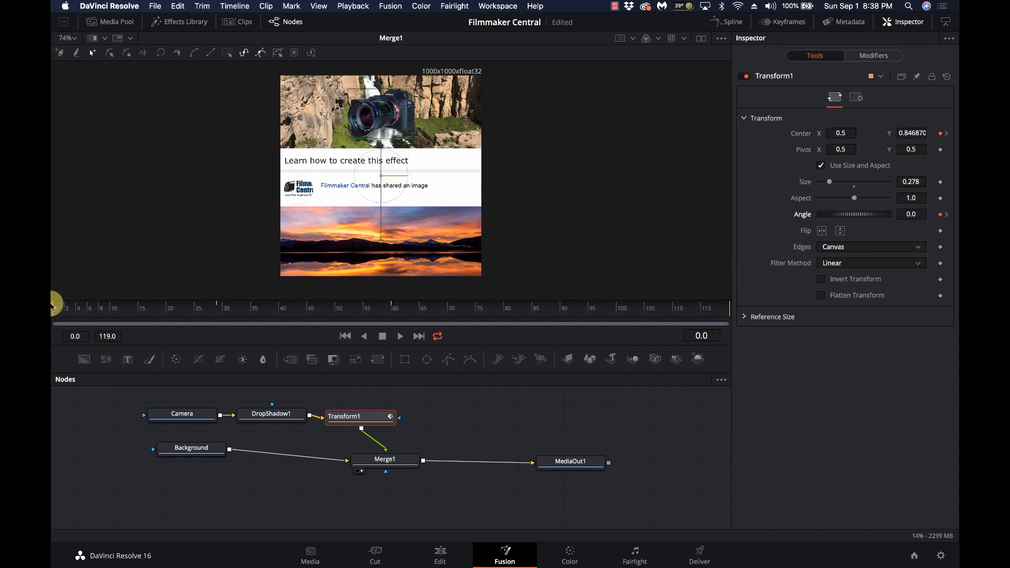
Preview the animation, then at the last frame move the camera back up over the waterfall
key("space")
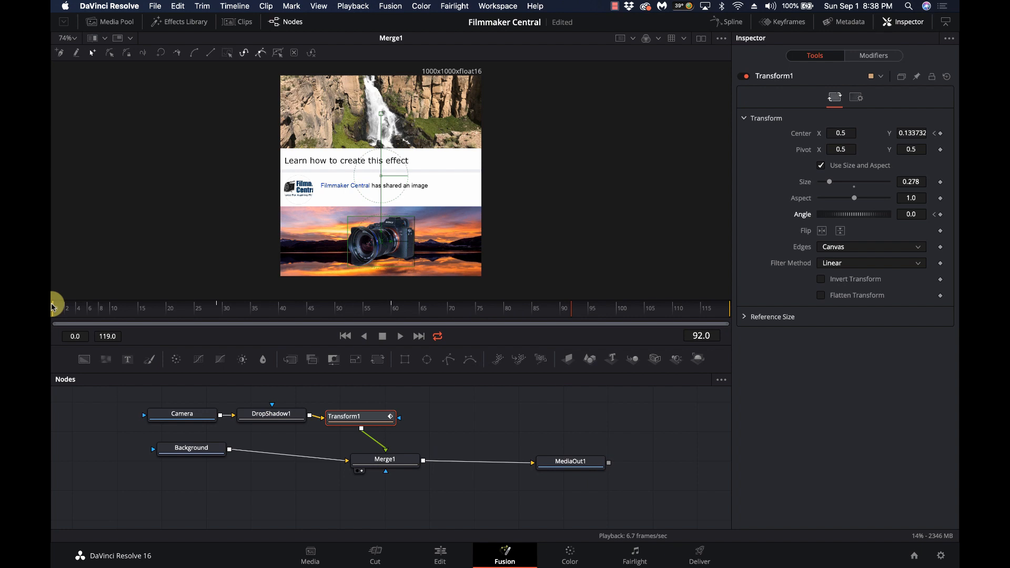
left_click(724, 312)
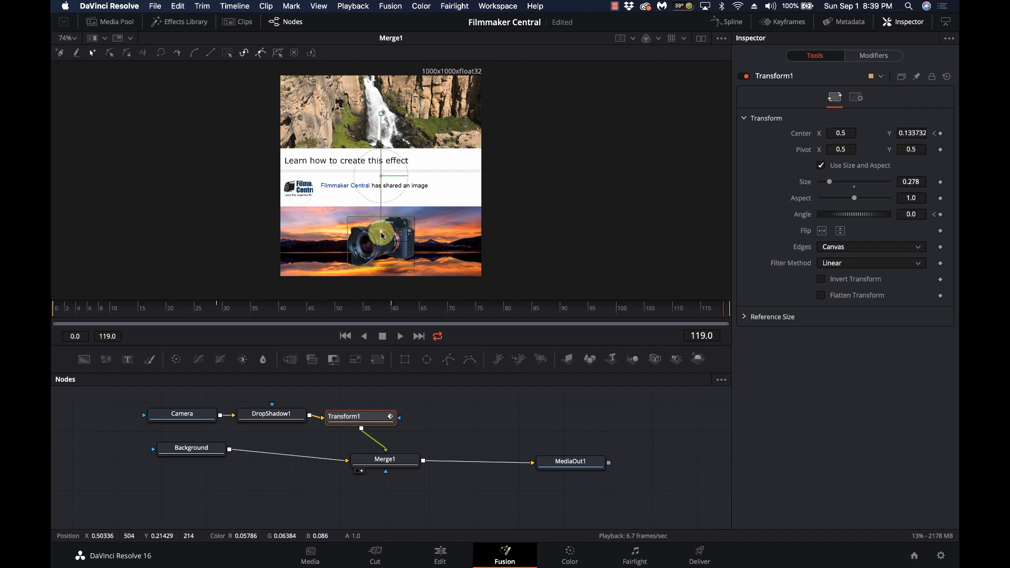
left_click_drag(382, 236, 381, 105)
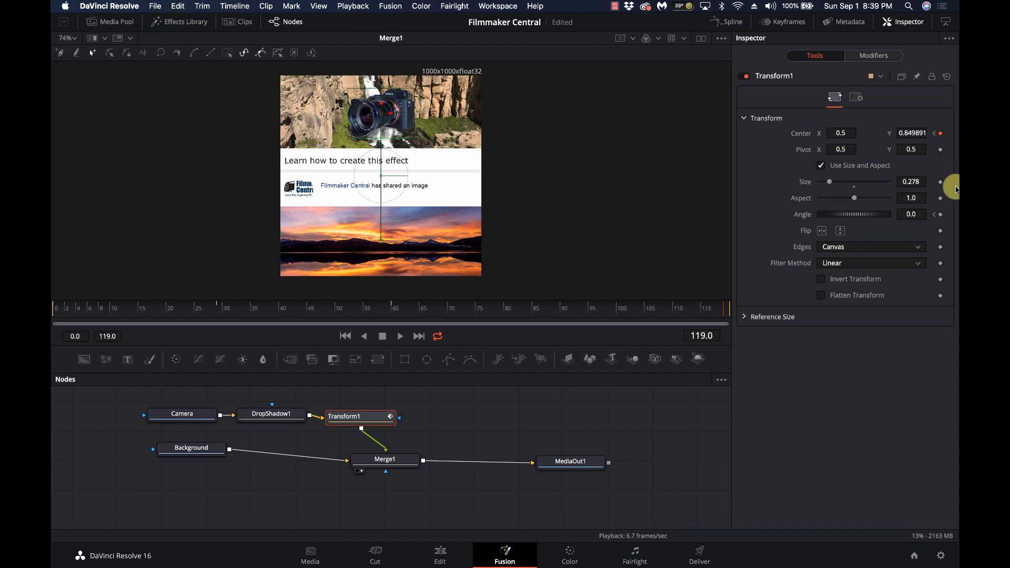
Tilt the camera to an Angle of 8.9 at frame 91, check frame 70, and return to frame 0
left_click(567, 309)
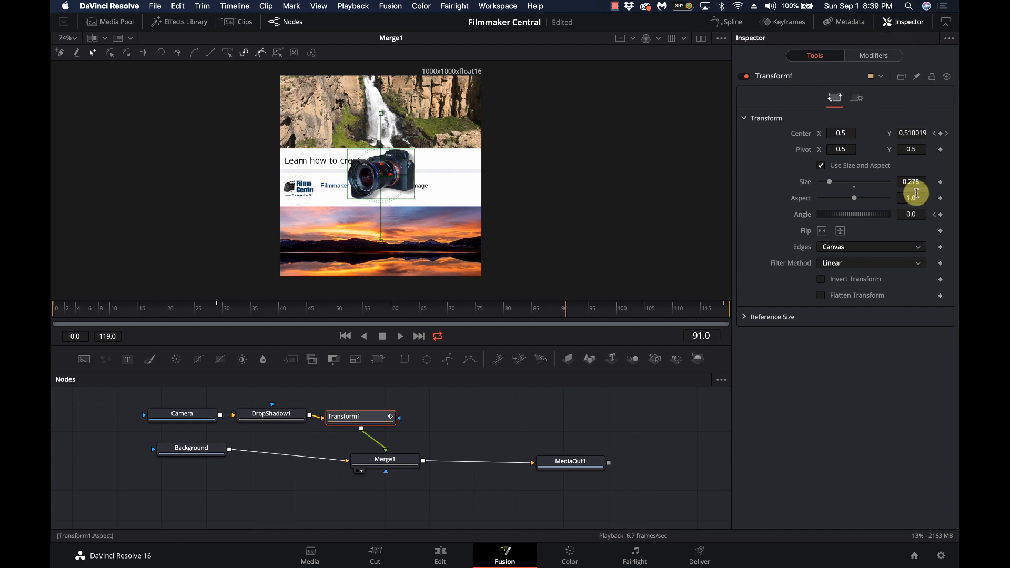
left_click_drag(911, 214, 517, 193)
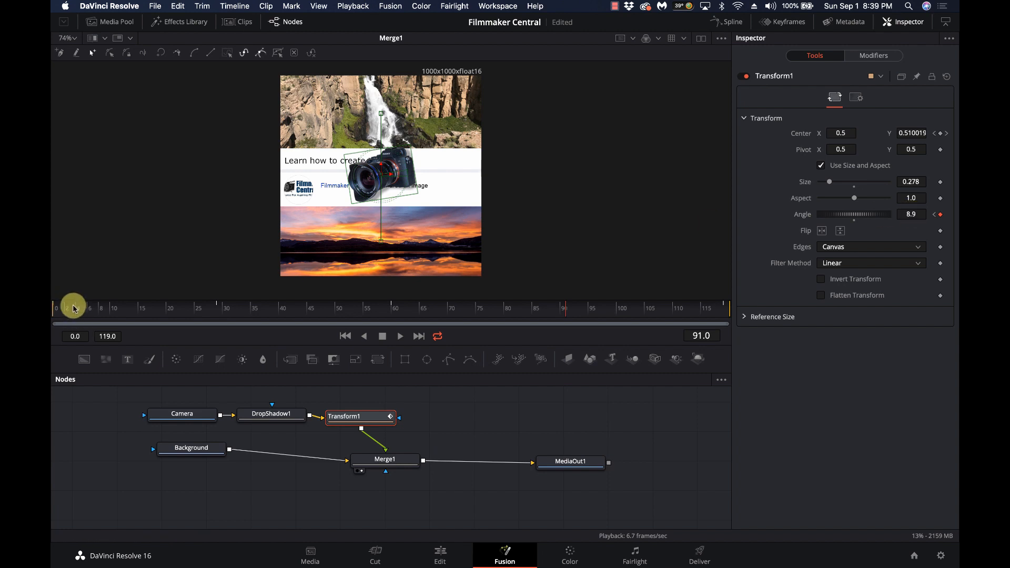
left_click(448, 309)
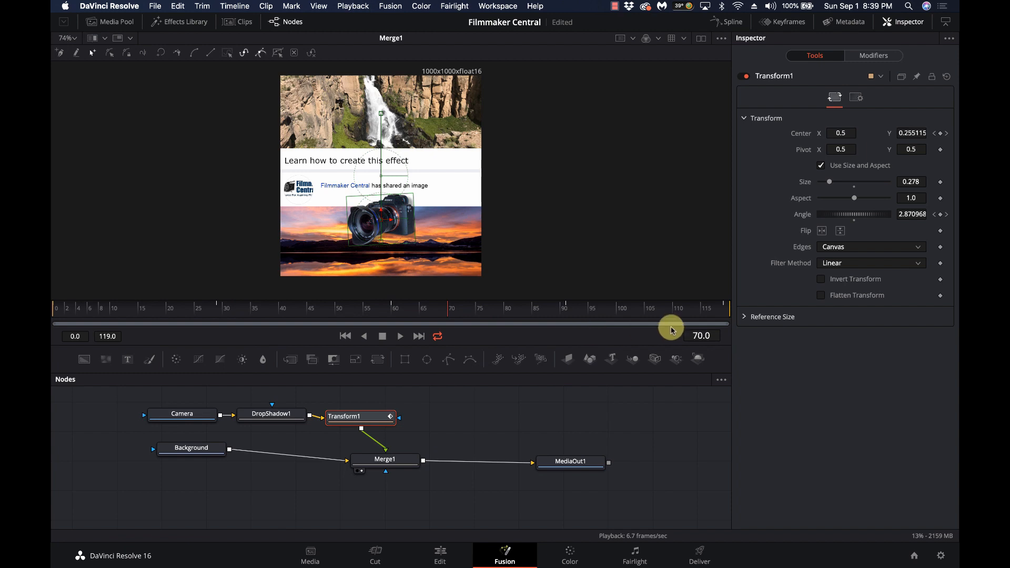
left_click(344, 336)
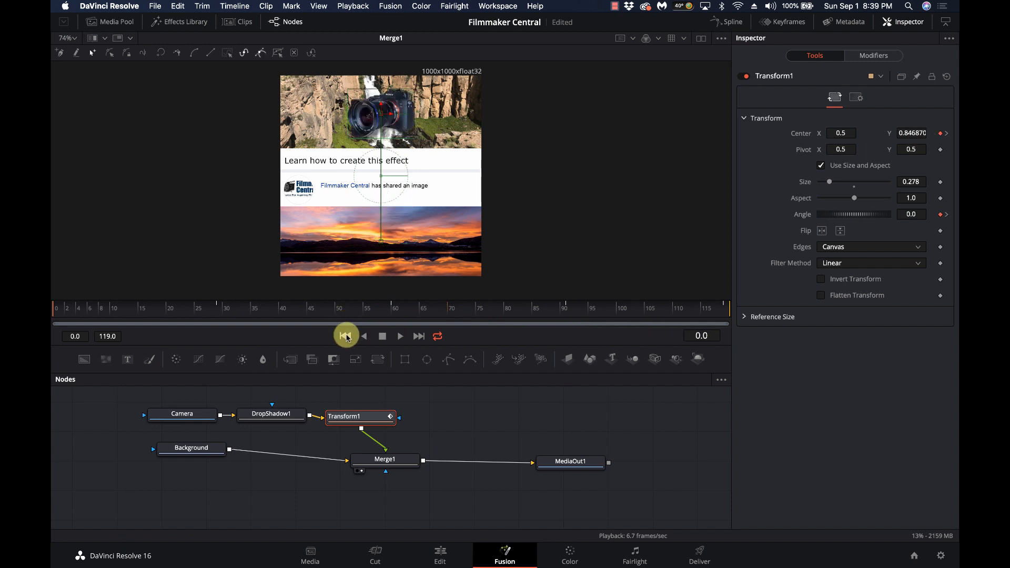
Play and scrub through the camera's drop-and-return motion, then select the Merge1 node
left_click(399, 337)
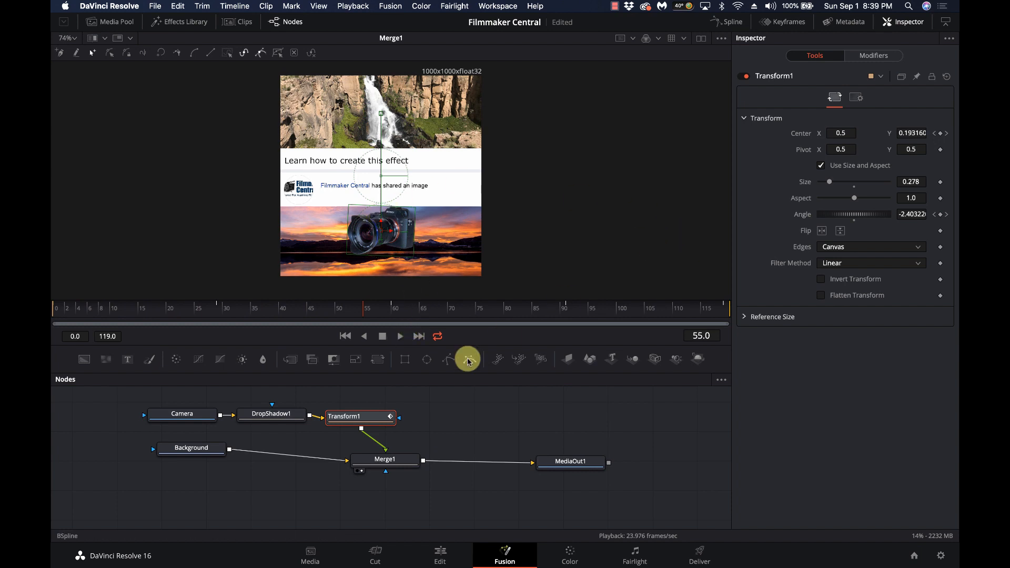
left_click_drag(440, 315, 558, 293)
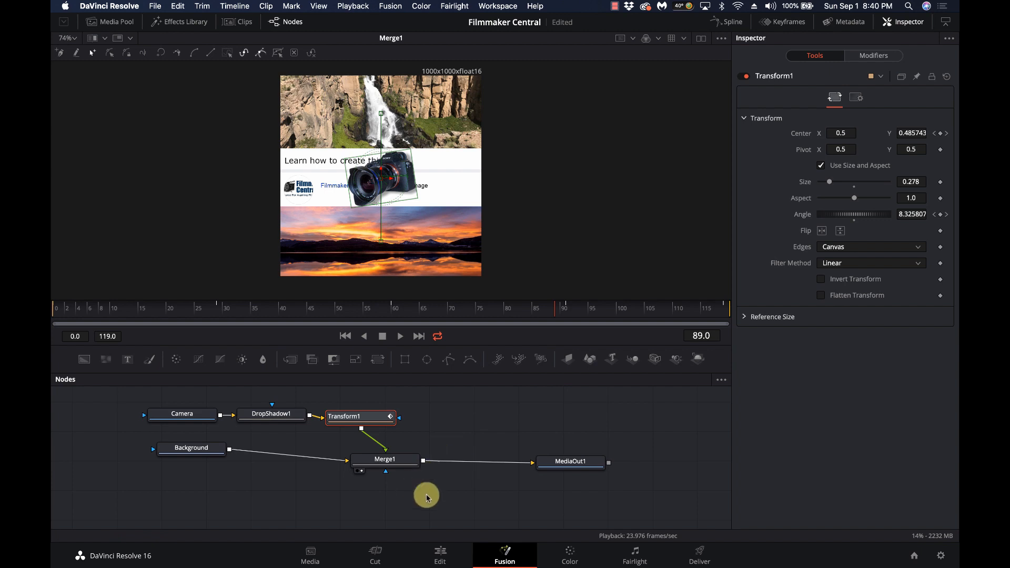
left_click_drag(392, 463, 387, 462)
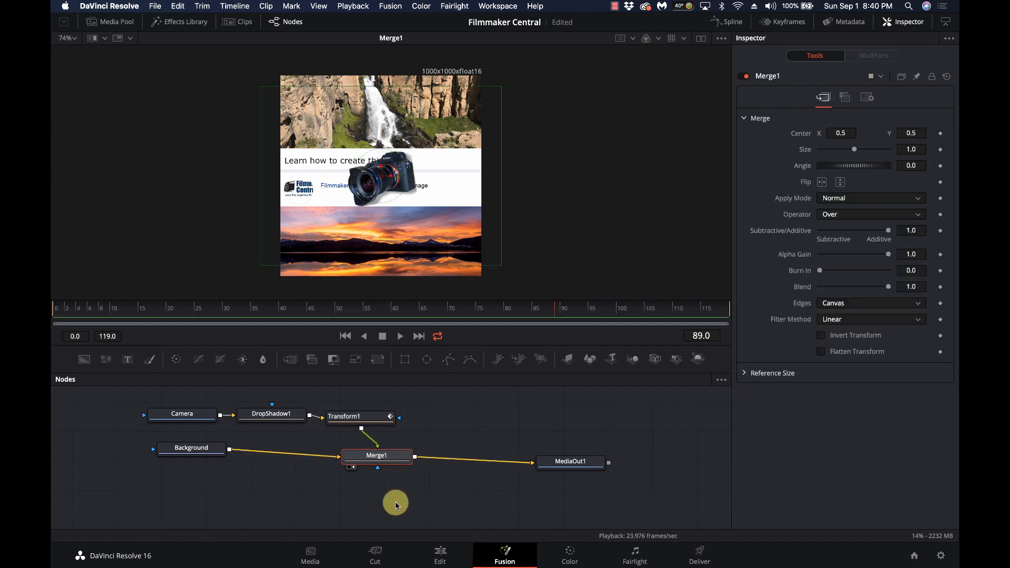
Add a Rectangle mask node after Merge1 through the tool search
key("shift+space")
type("drop")
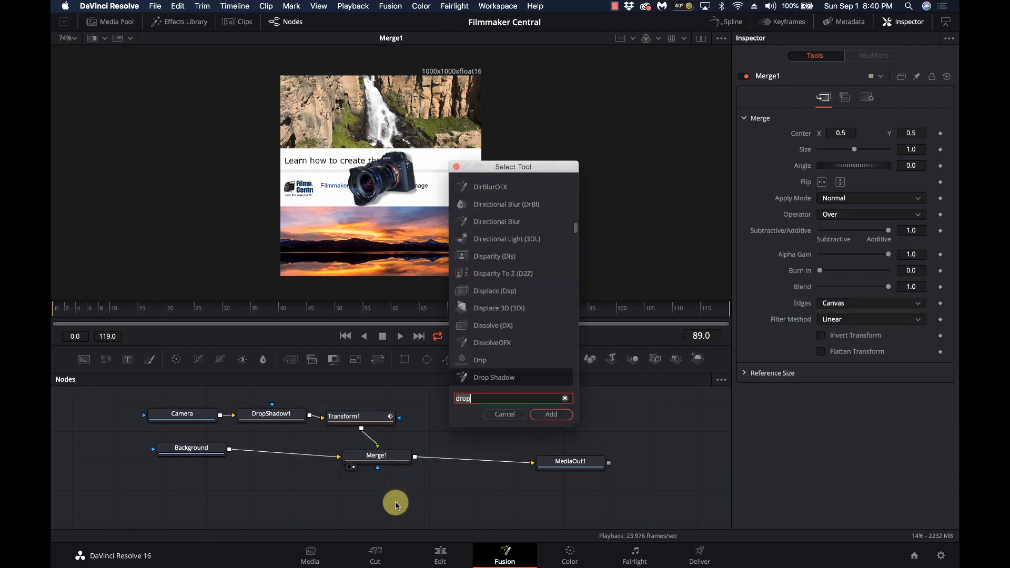
key("BackSpace")
key("BackSpace")
key("BackSpace")
key("BackSpace")
type("rect")
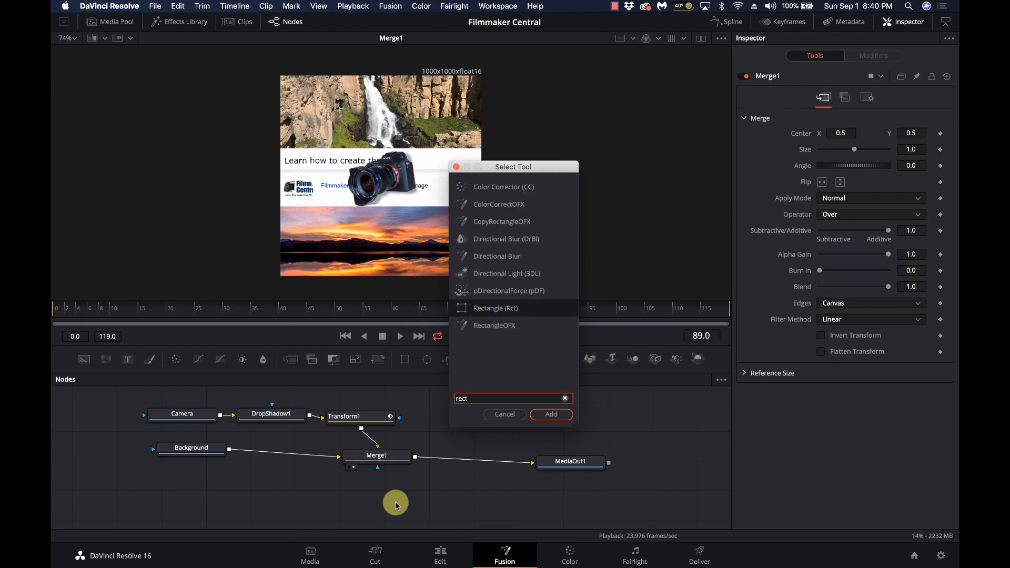
key("Return")
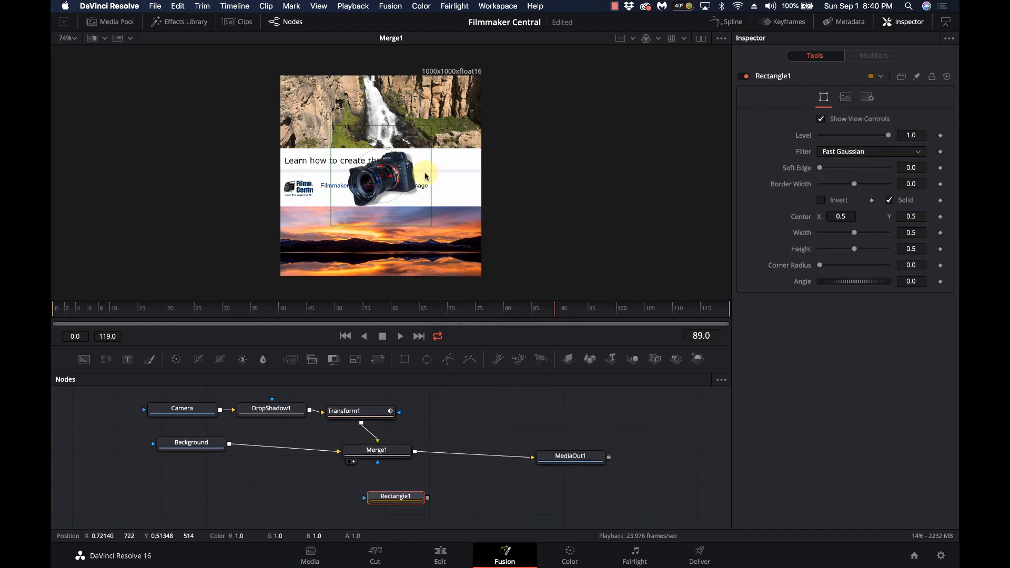
Size the rectangle to about width 1.0, height 0.29, Center Y 0.49 over the white bar
left_click_drag(430, 172, 482, 172)
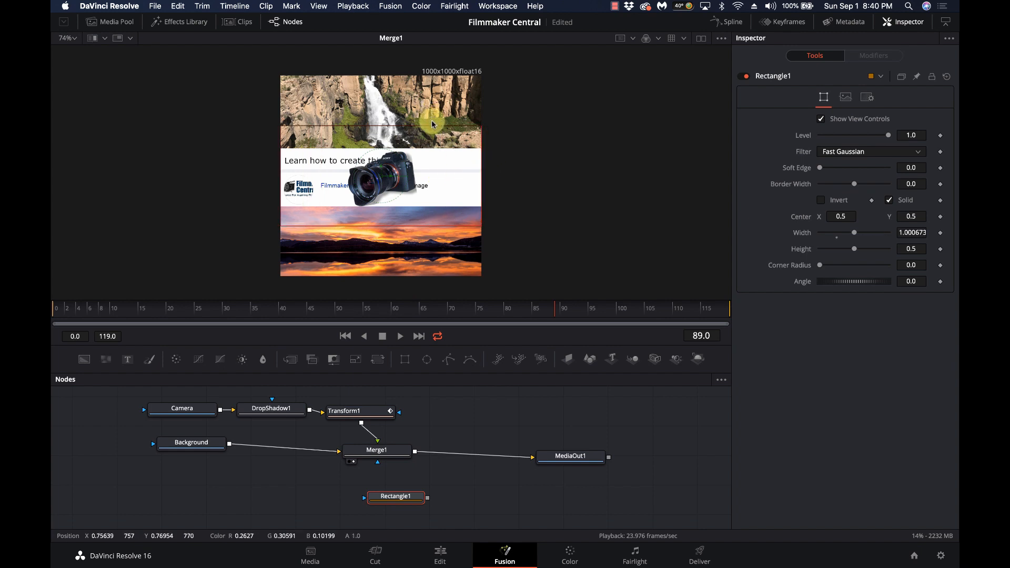
left_click_drag(432, 126, 431, 148)
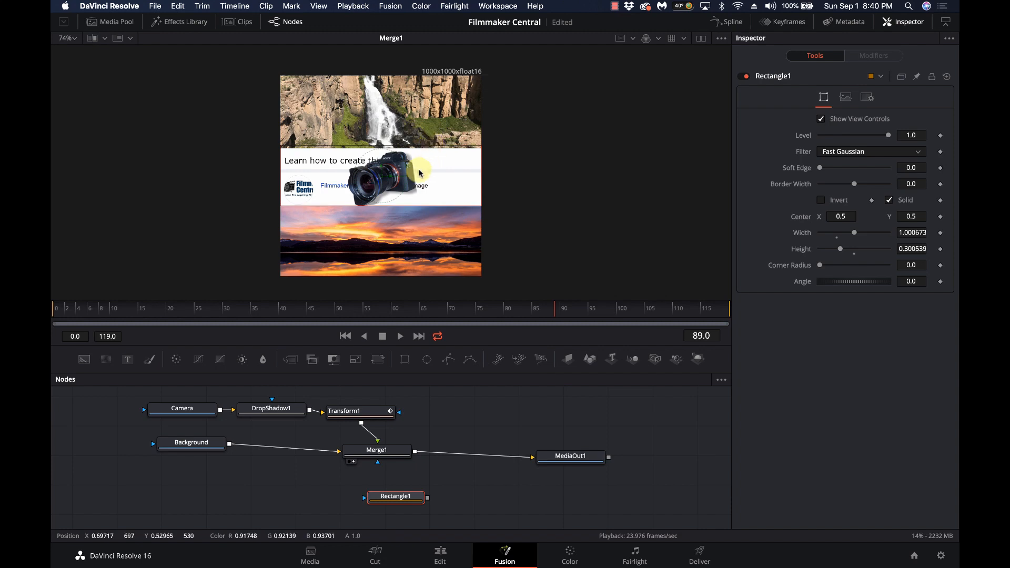
scroll(383, 171, "up", 5)
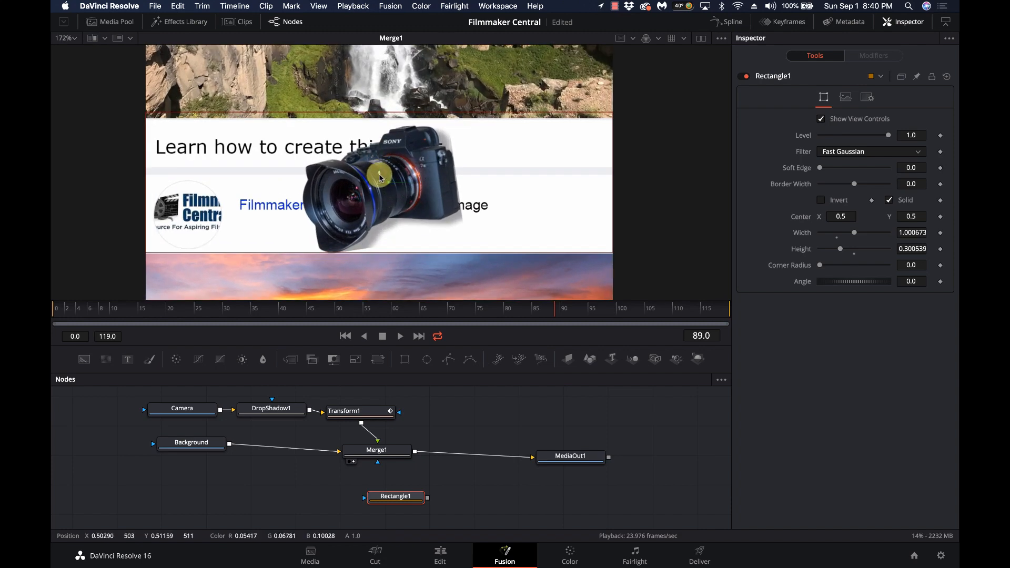
left_click_drag(383, 183, 378, 178)
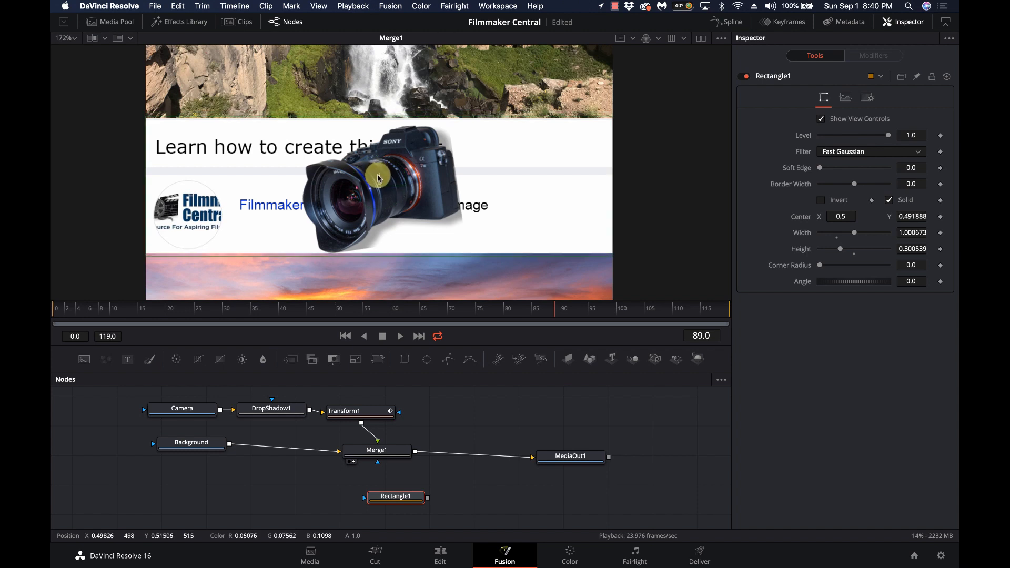
left_click_drag(406, 116, 407, 118)
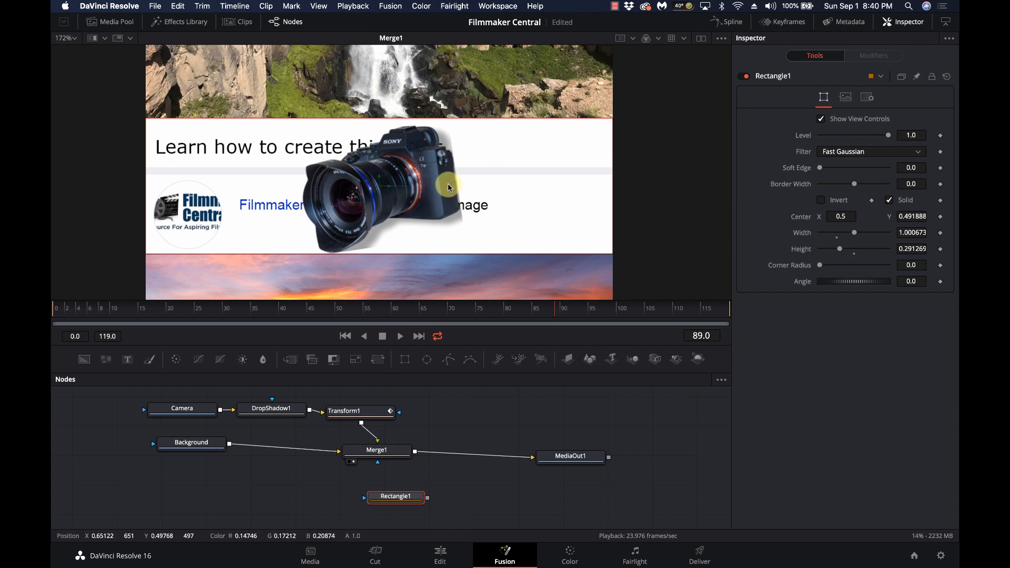
scroll(449, 187, "down", 4)
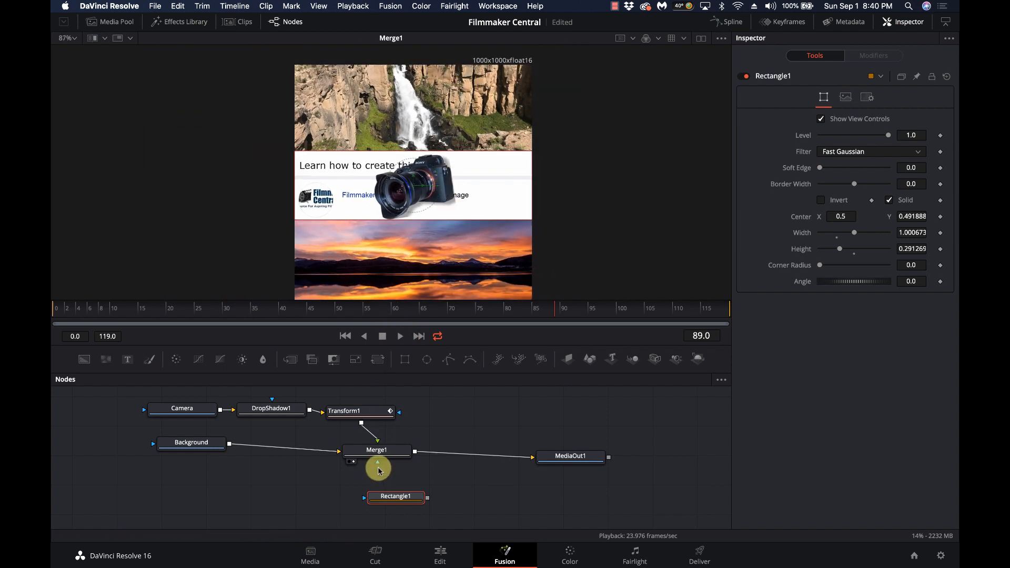
Move Rectangle1 left in the graph and connect it to Merge1's effect mask input
left_click_drag(402, 496, 350, 498)
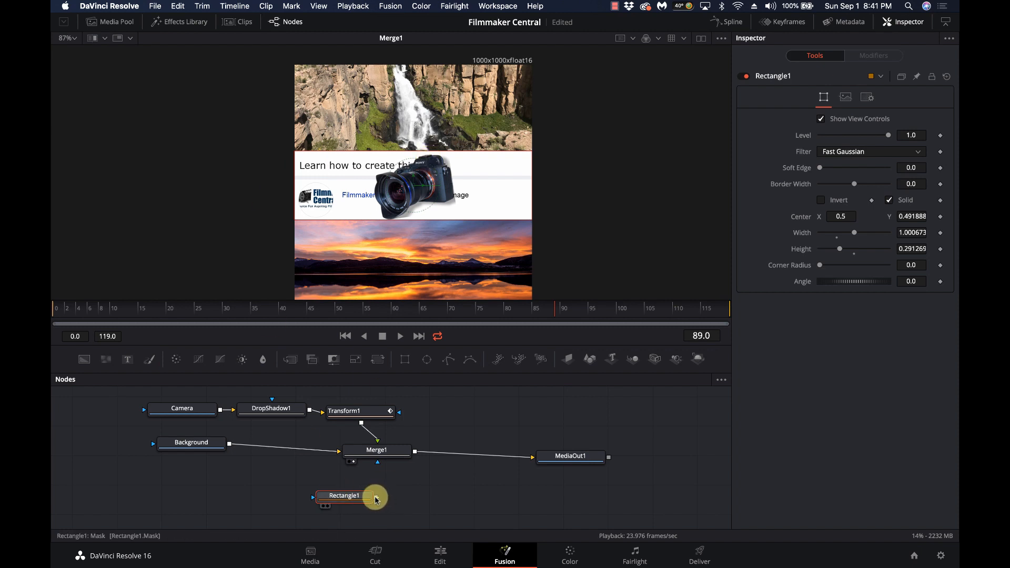
left_click_drag(376, 499, 379, 464)
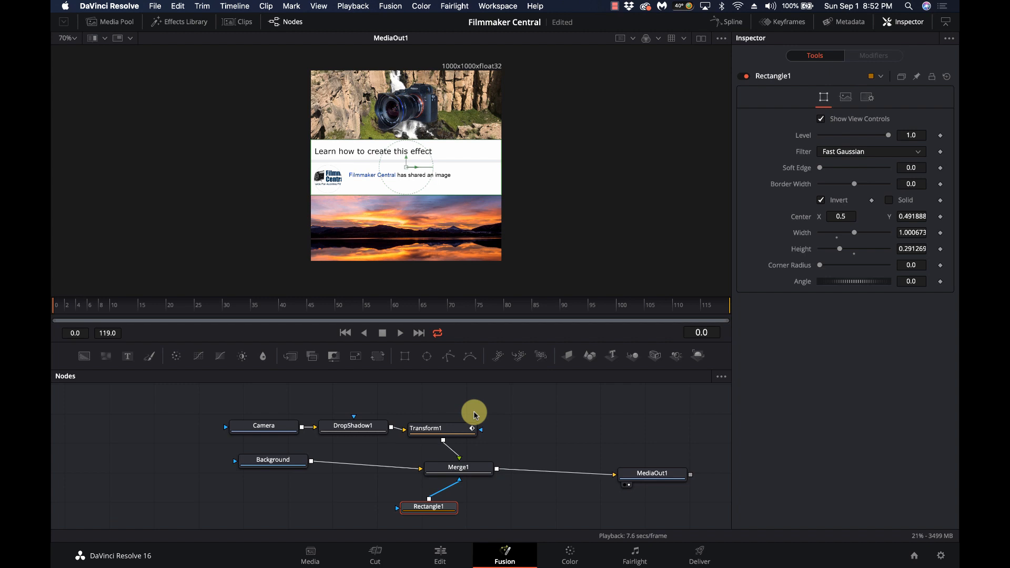
left_click_drag(71, 309, 386, 295)
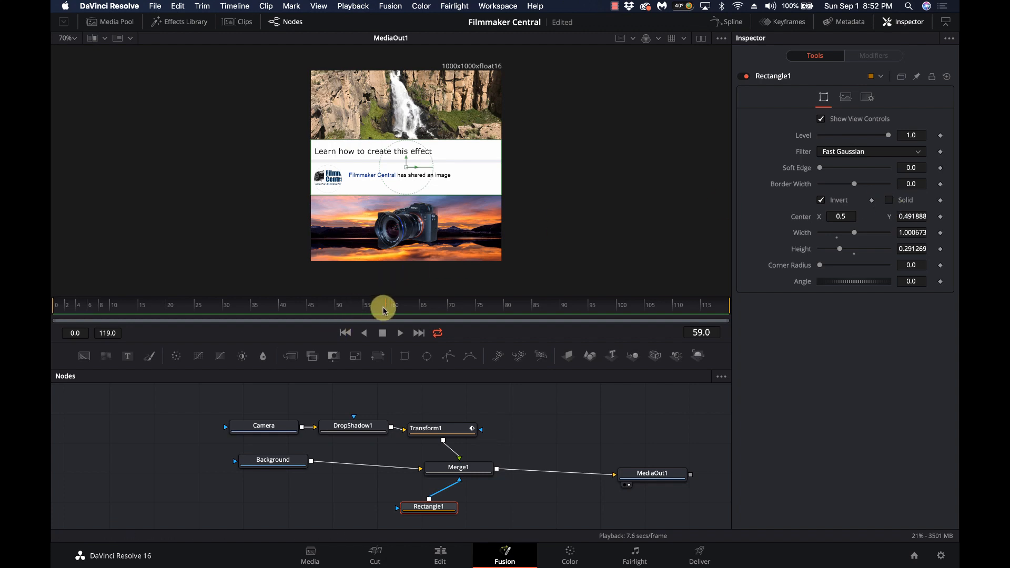
left_click_drag(383, 307, 307, 306)
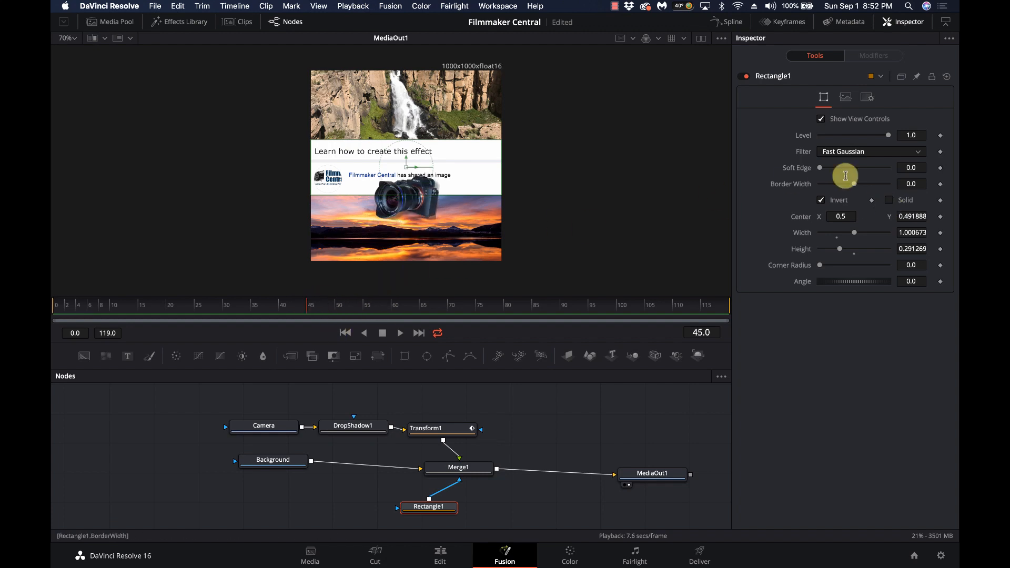
left_click(889, 201)
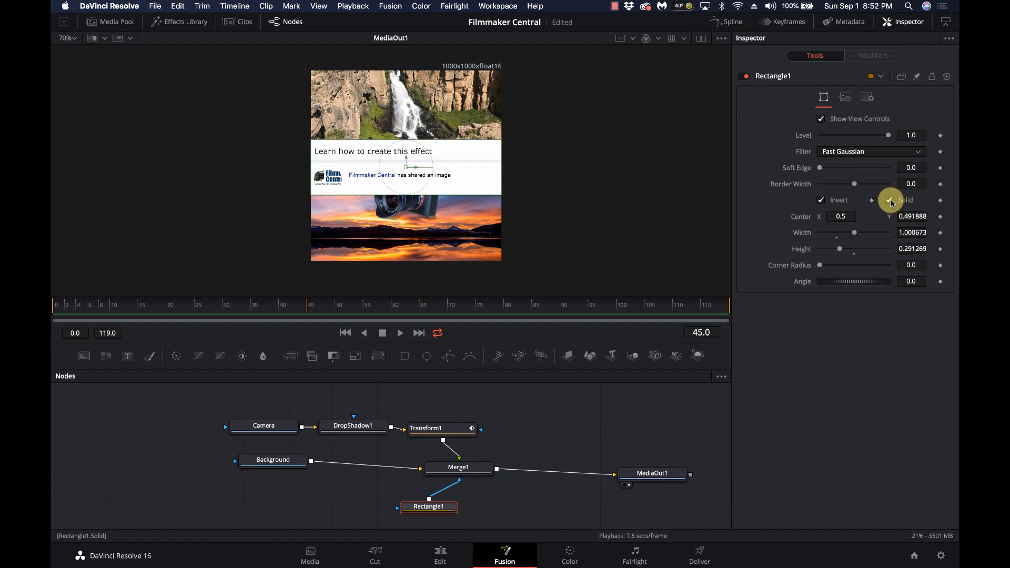
left_click(890, 200)
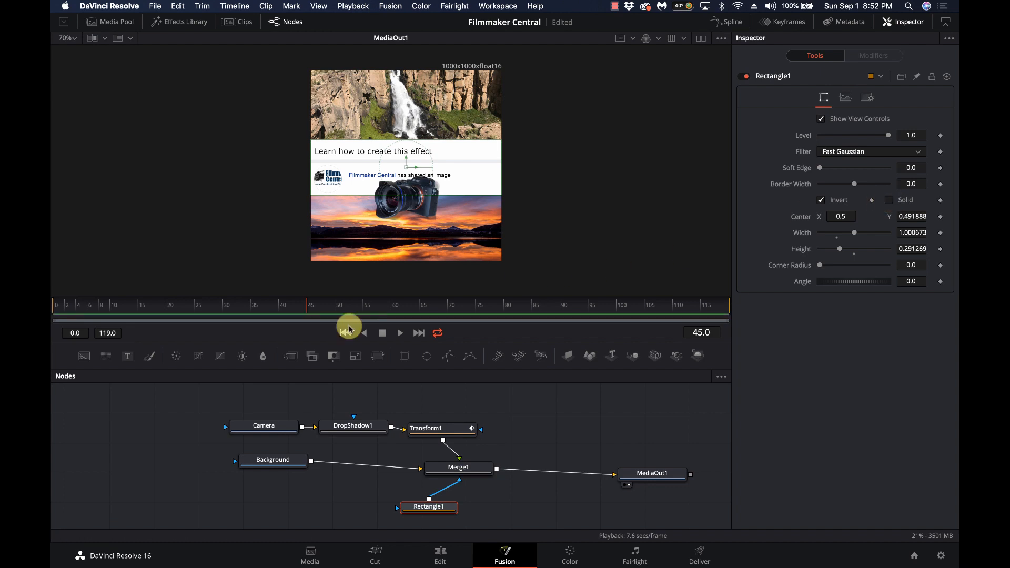
left_click_drag(311, 306, 398, 306)
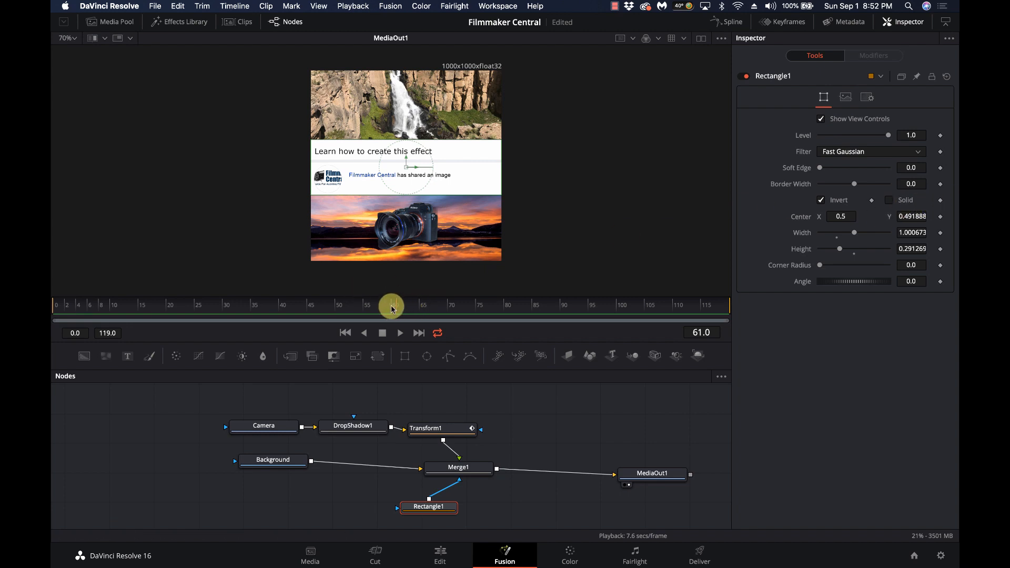
Keyframe the mask's Solid setting at frame 60, turn it on at frame 61, and review playback
left_click(392, 308)
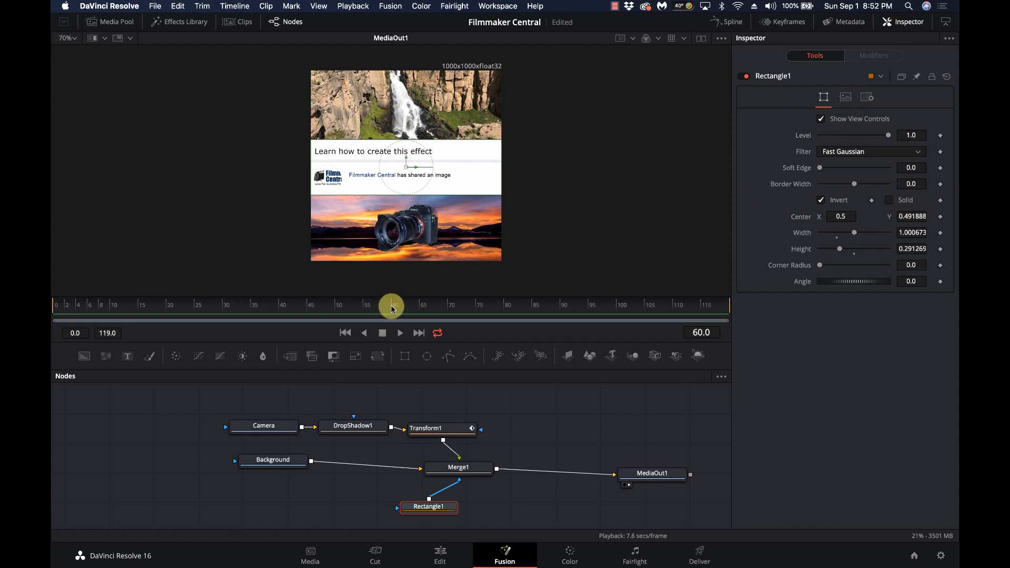
left_click(941, 201)
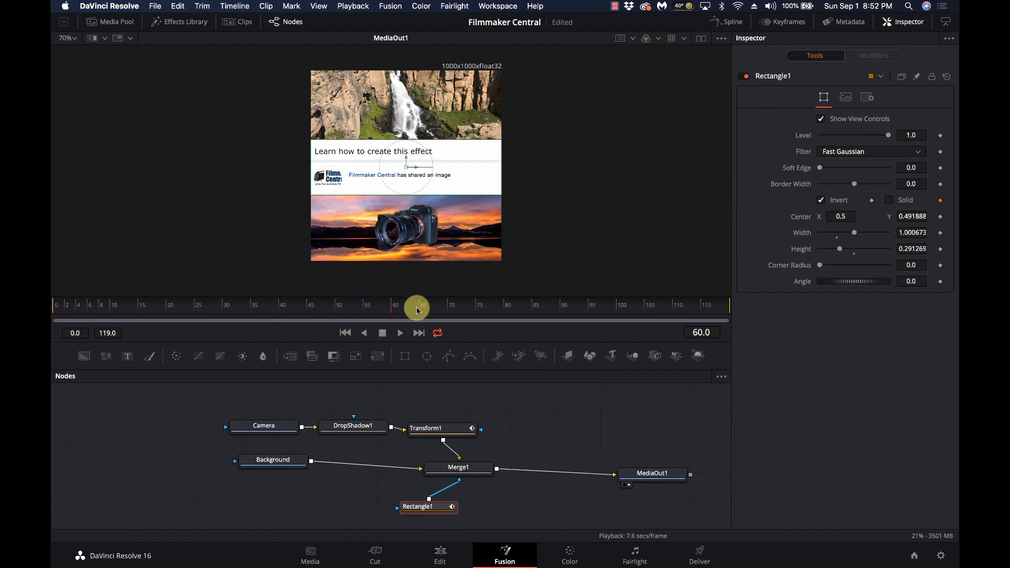
left_click(399, 311)
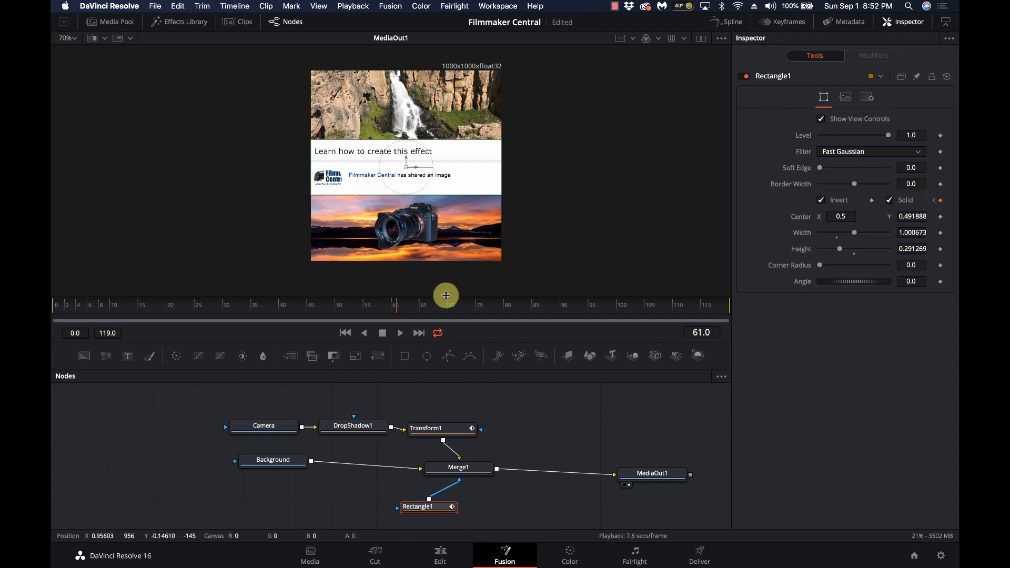
left_click_drag(404, 299, 735, 286)
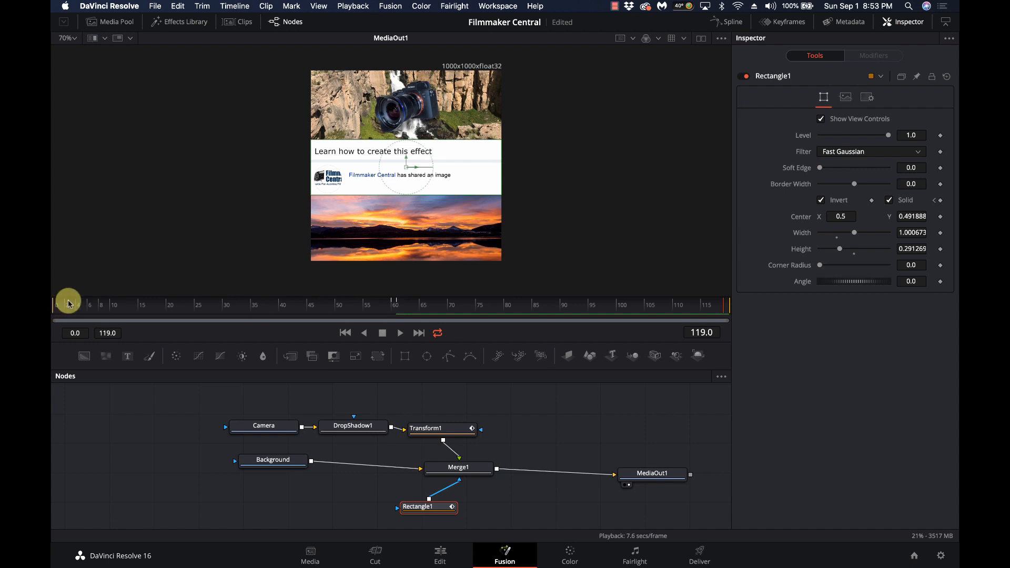
left_click(53, 302)
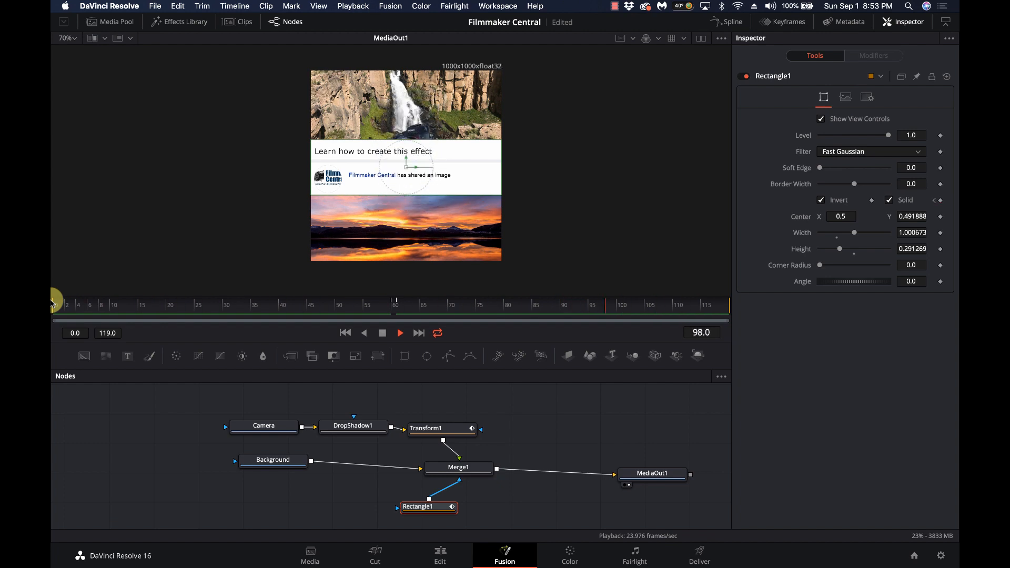
key("space")
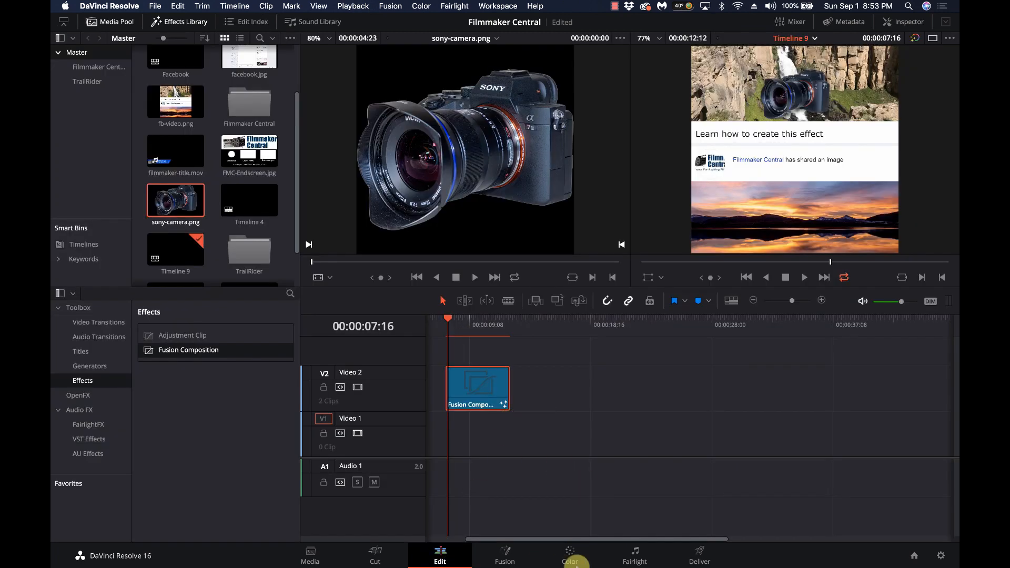
On the Deliver page, set the render in point at 00:00:07:12
left_click(706, 555)
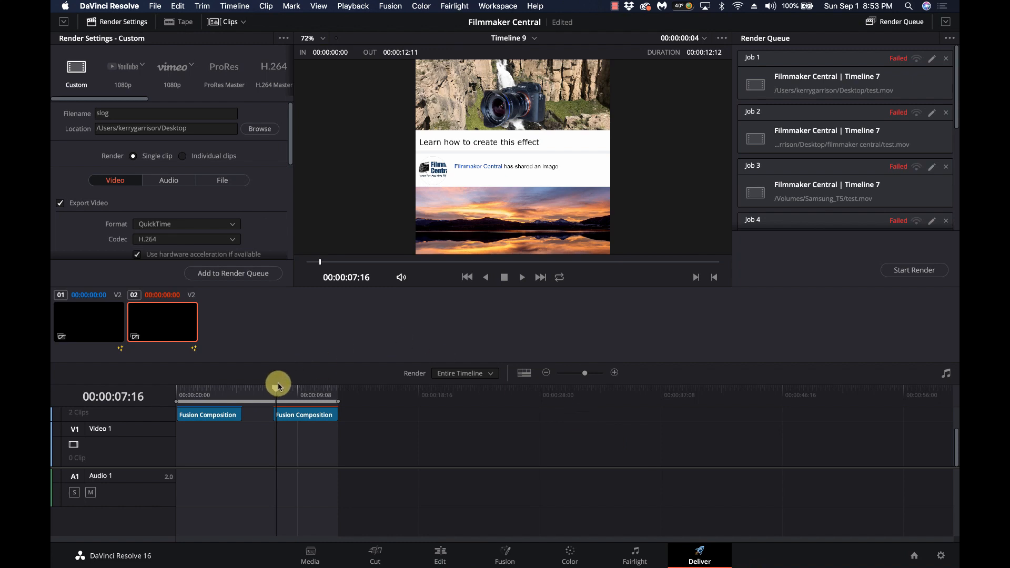
left_click(273, 396)
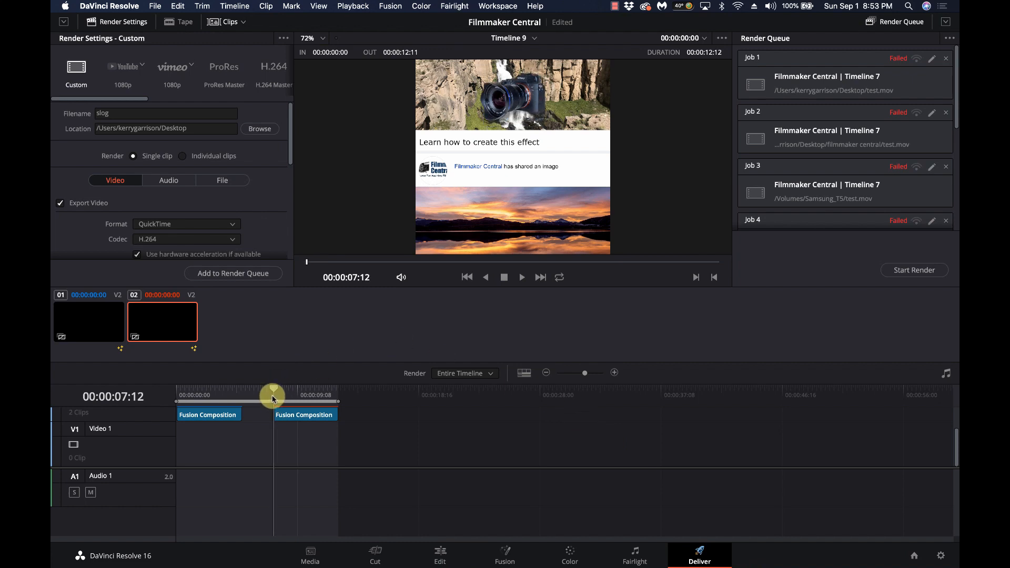
key("i")
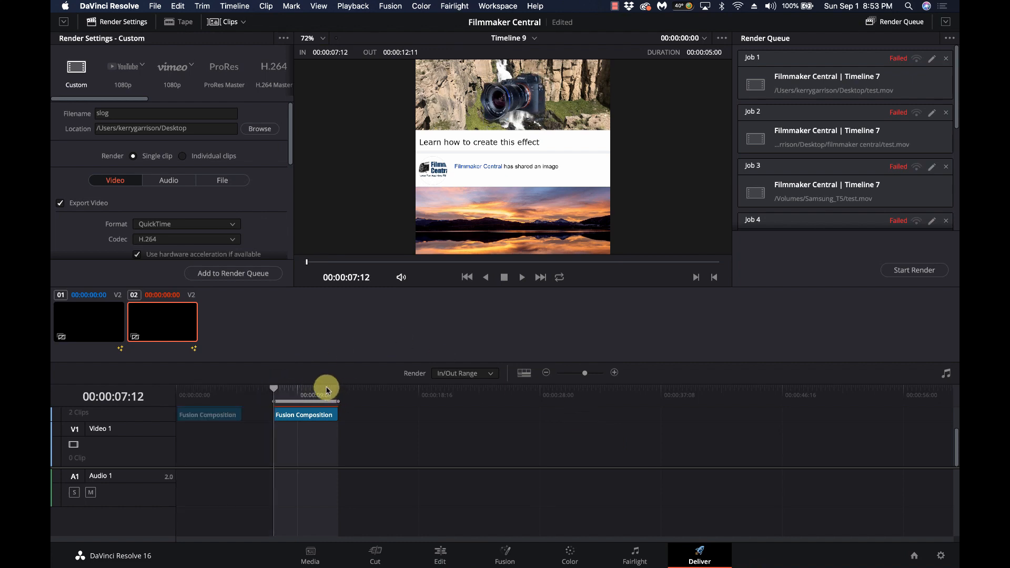
Name the output FaceBookAd and review the QuickTime H.264, 1000 x 1000 render settings
left_click(112, 113)
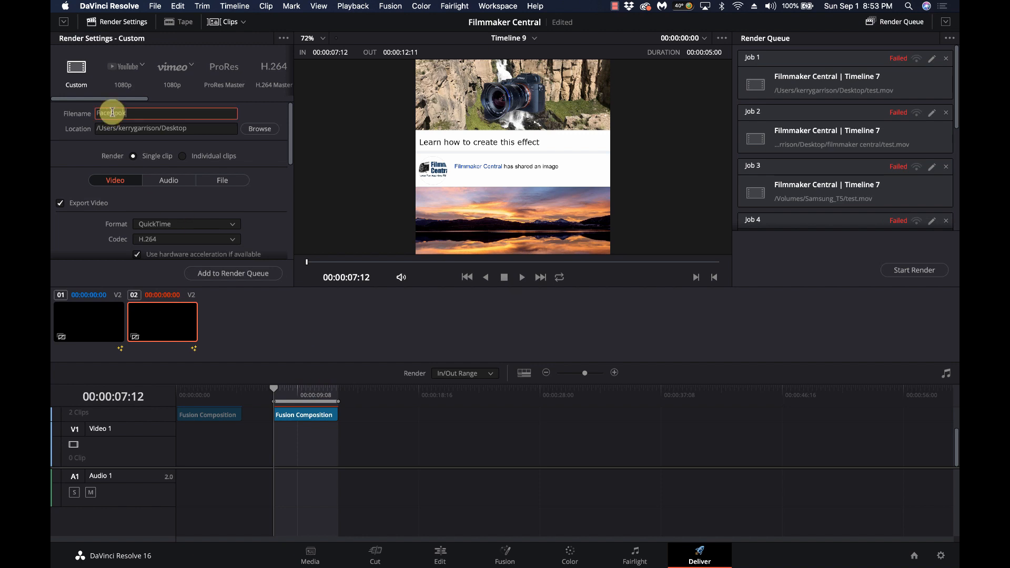
type("FaceBookAd")
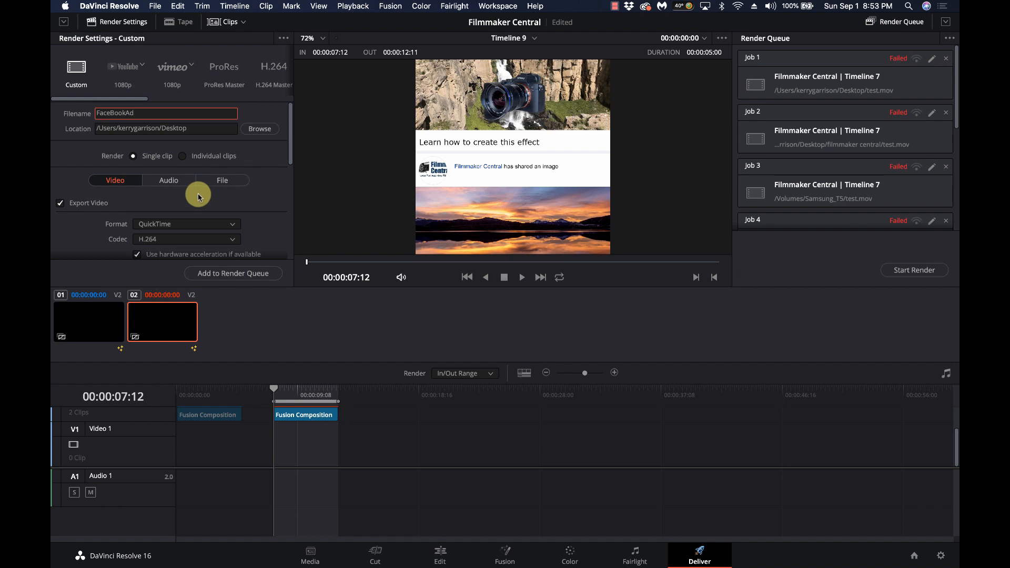
scroll(199, 196, "down", 5)
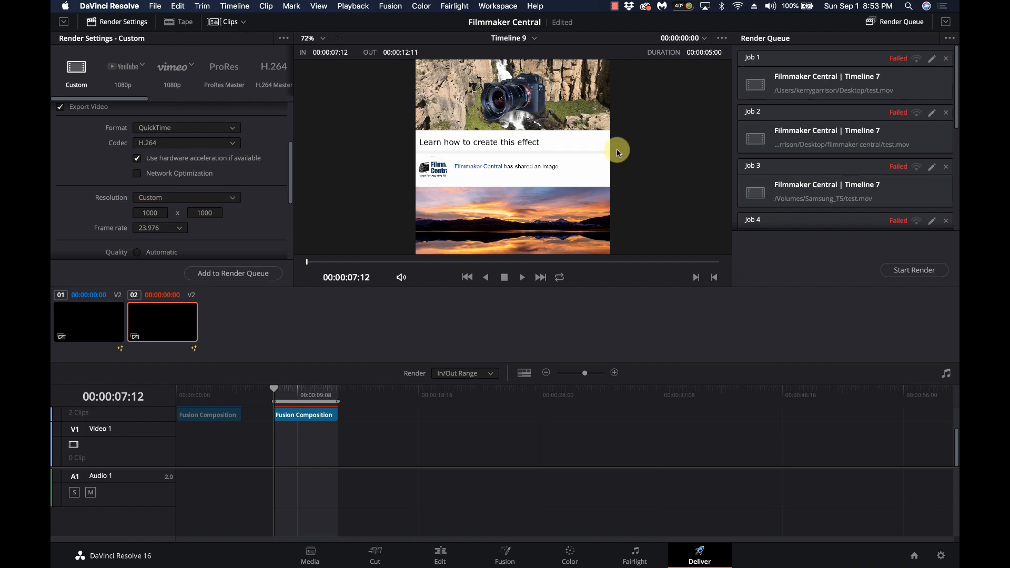
scroll(250, 203, "down", 8)
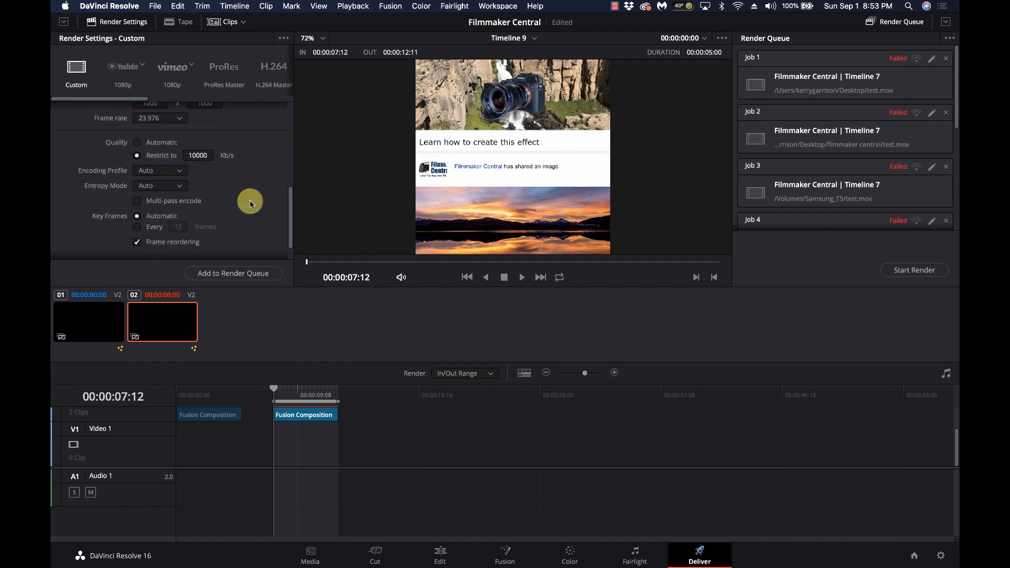
Delete the three old failed jobs from the render queue
left_click(947, 60)
left_click(946, 59)
left_click(946, 59)
left_click(946, 60)
left_click(947, 59)
left_click(947, 60)
left_click(947, 59)
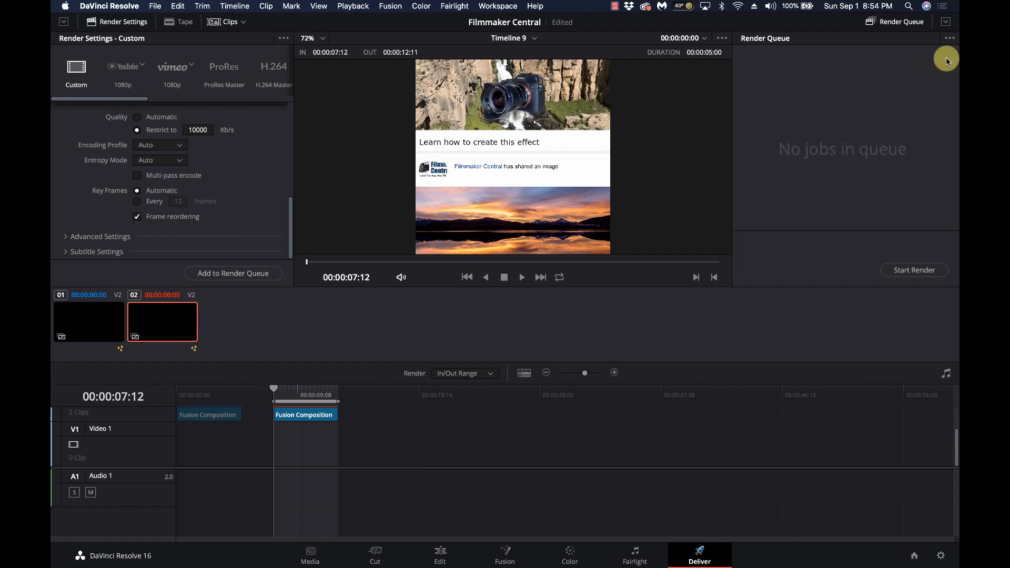
Queue Timeline 9, render it to FaceBookAd.mov, and switch over to Finder
left_click(232, 274)
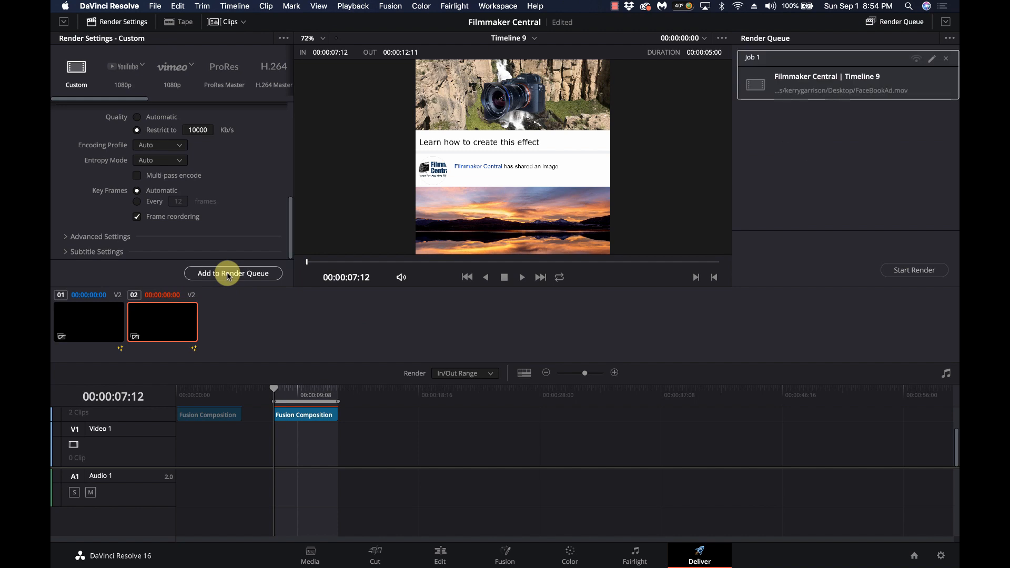
left_click(917, 271)
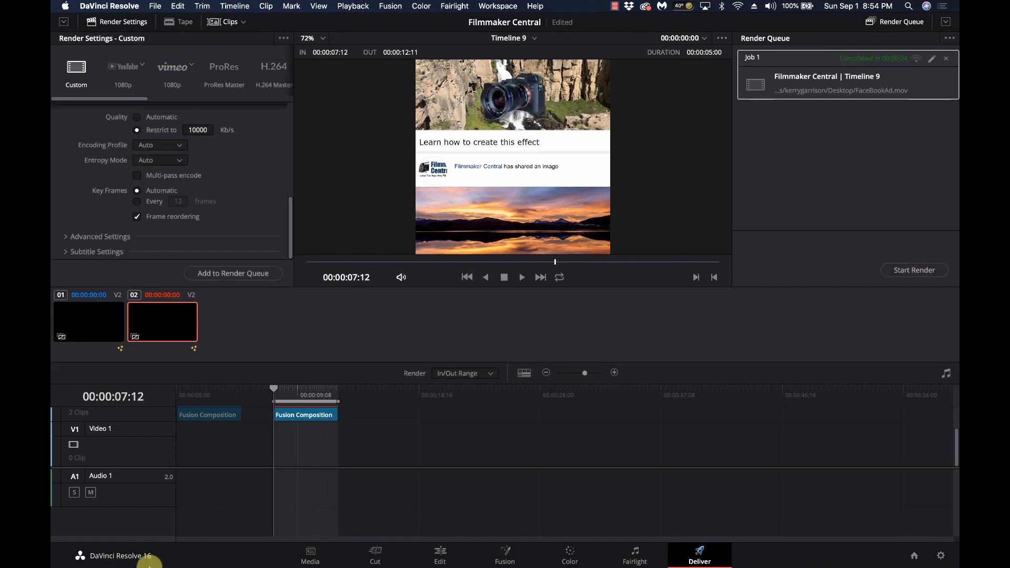
key("super+Tab")
key("super+Tab")
key("super+Tab")
key("super+Tab")
key("super+shift+Tab")
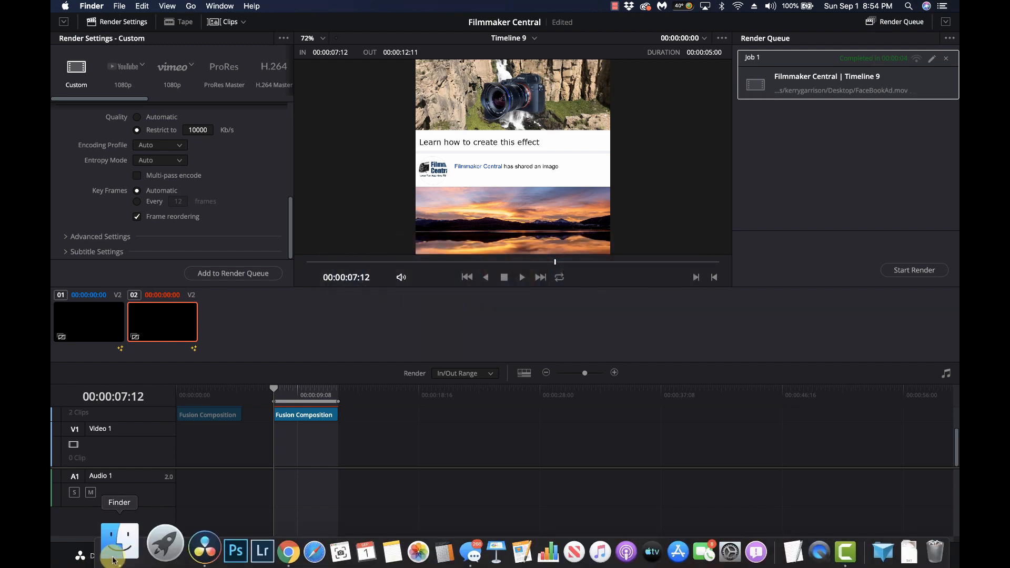
Open the rendered FaceBookAd movie from the Desktop folder in Finder
left_click(112, 561)
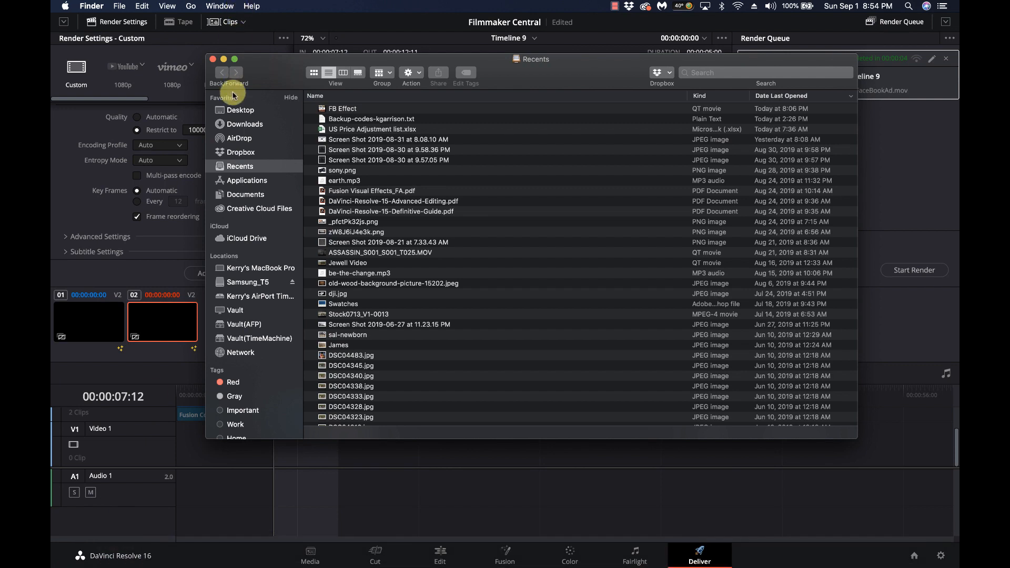
left_click(239, 110)
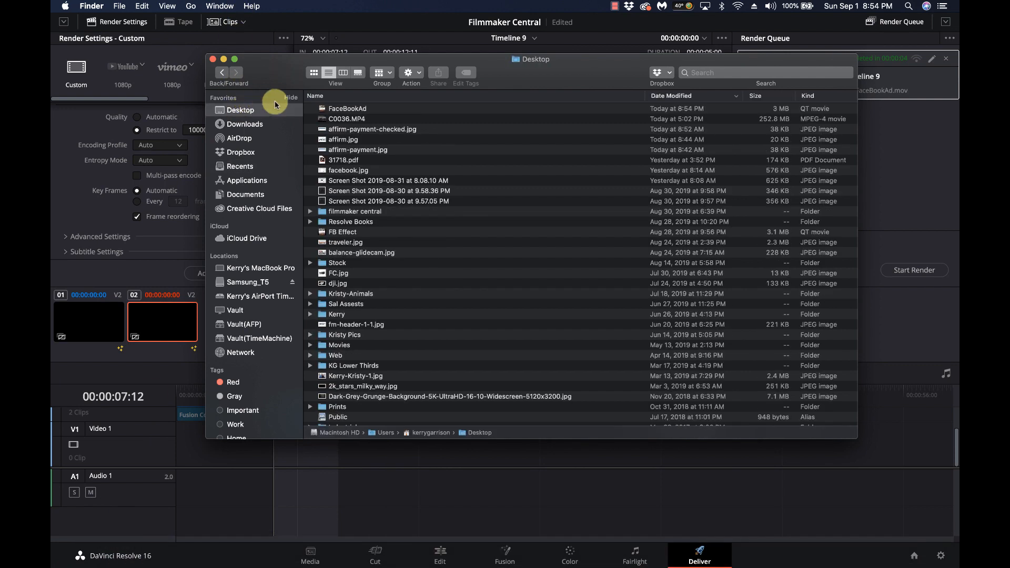
left_click(324, 108)
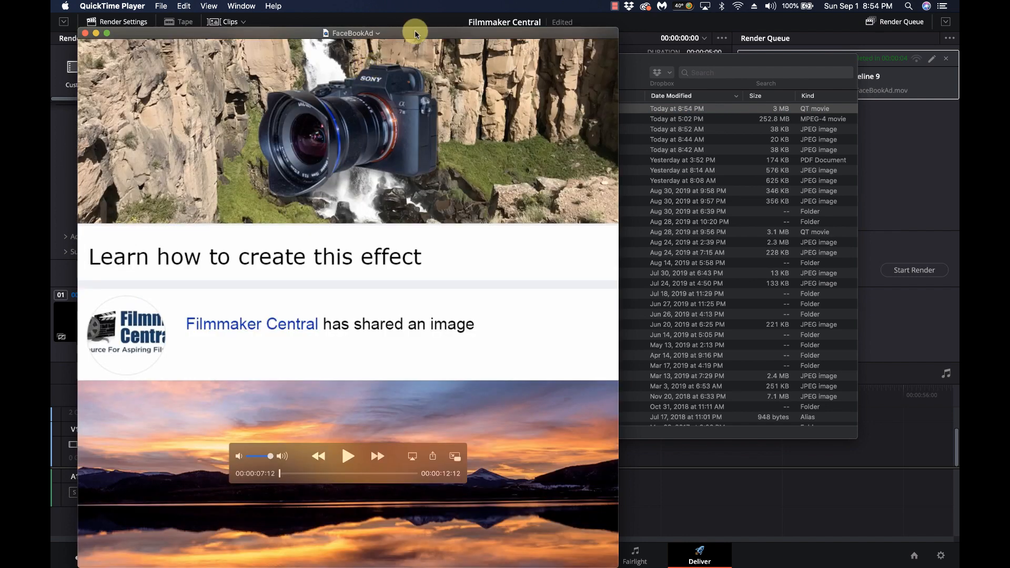
Play FaceBookAd in QuickTime, rewind to 00:00:08:00, then bring DaVinci Resolve back
left_click_drag(415, 30, 523, 21)
key("space")
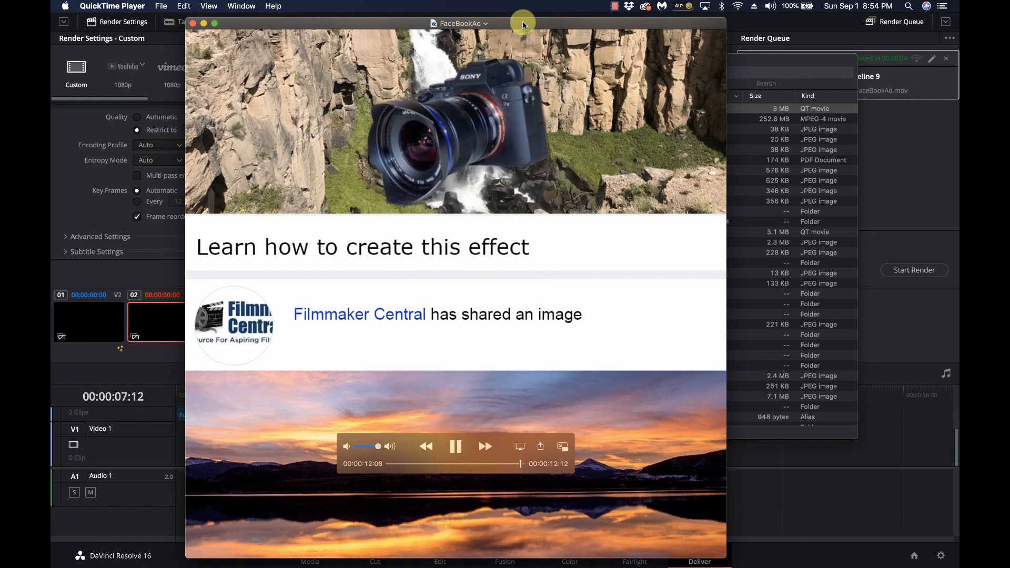
key("space")
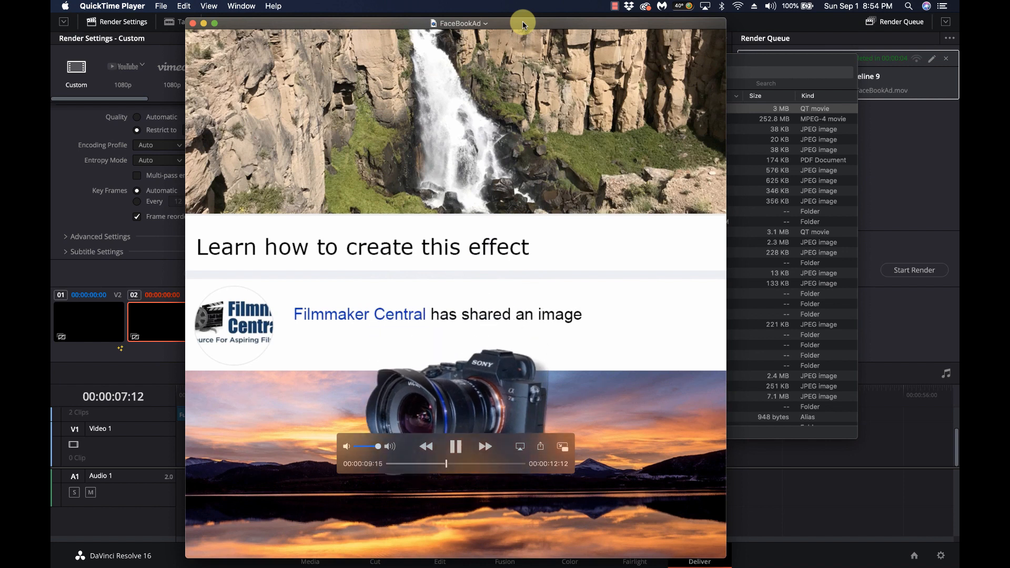
key("space")
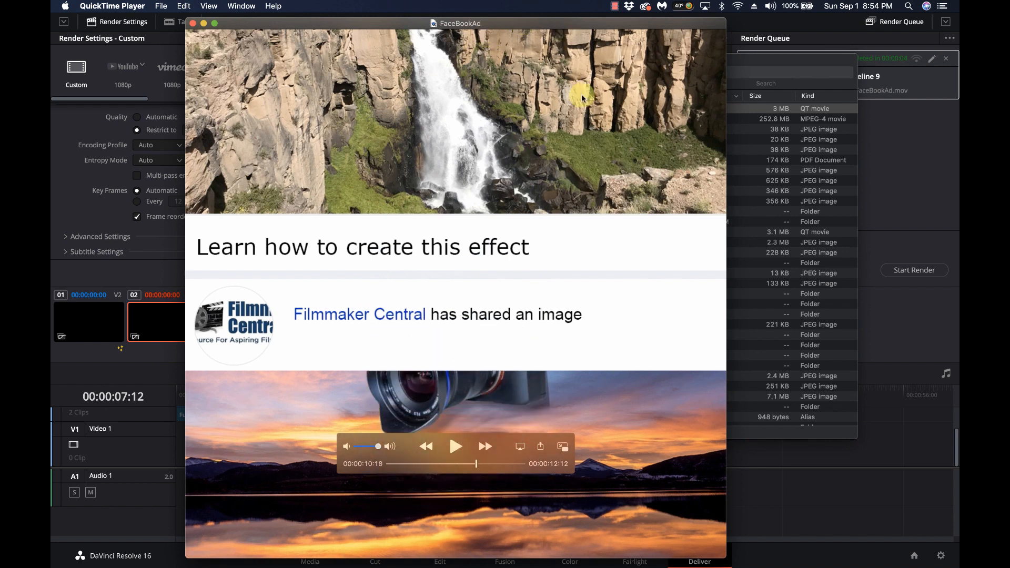
left_click_drag(435, 462, 477, 445)
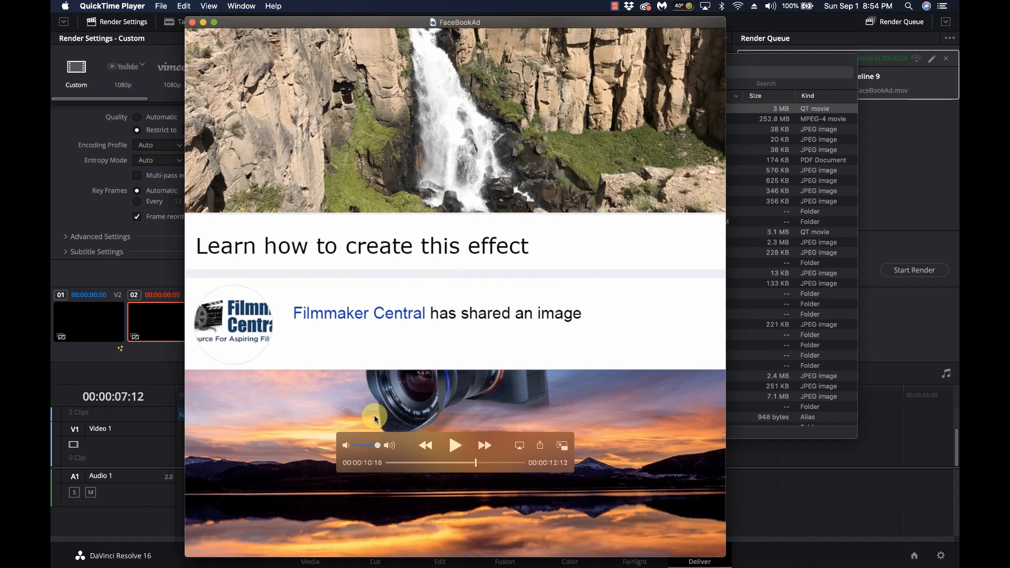
left_click(135, 473)
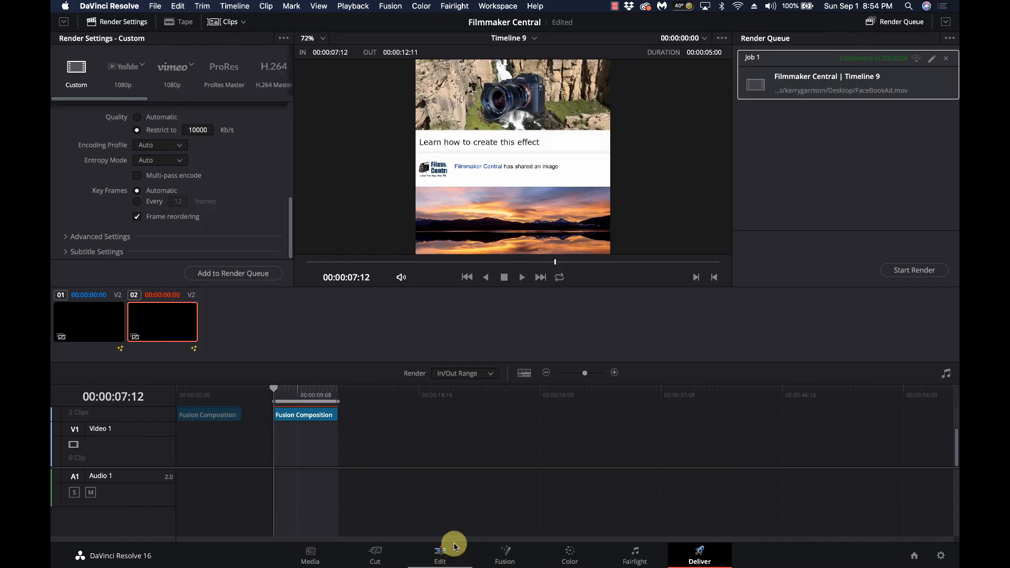
On the Fusion page, show Transform1's animation curves in an enlarged Spline editor
left_click(506, 553)
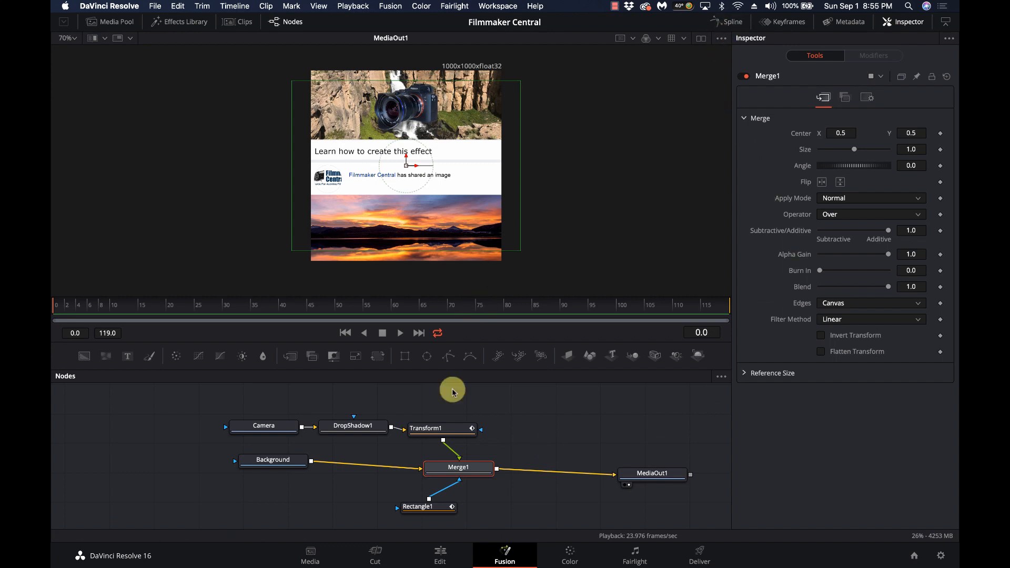
left_click(445, 430)
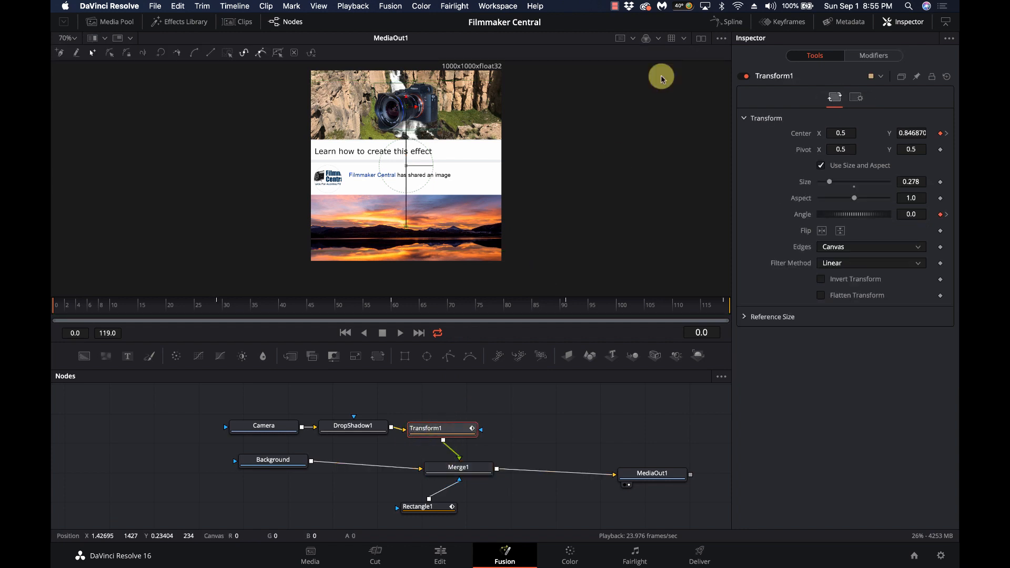
left_click(734, 22)
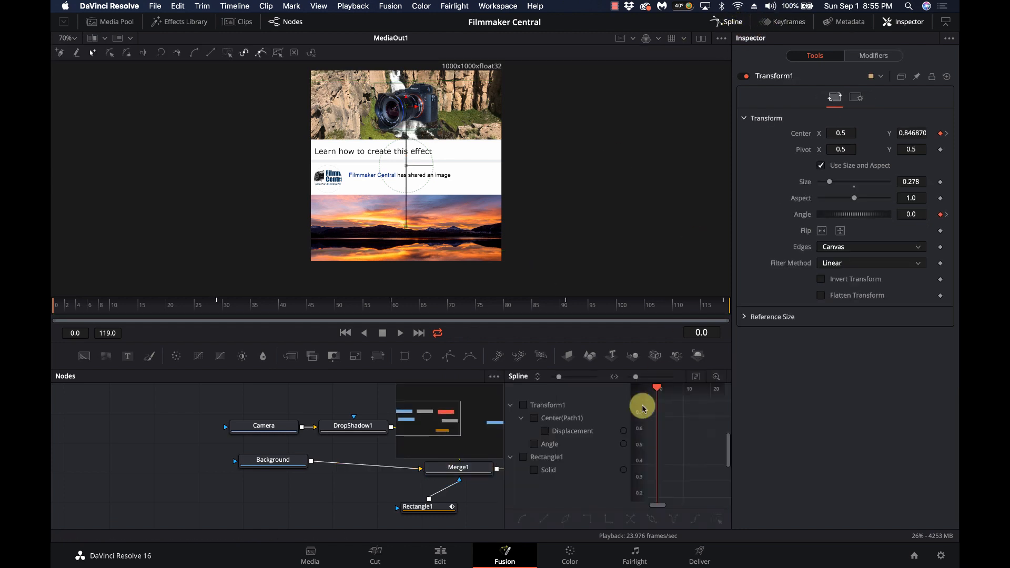
left_click_drag(503, 436, 234, 440)
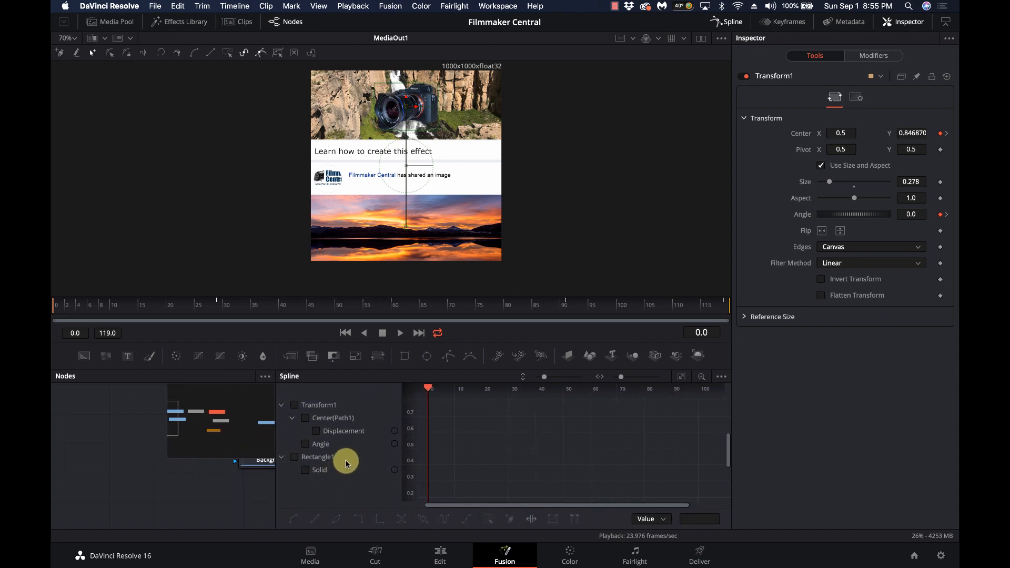
left_click(295, 408)
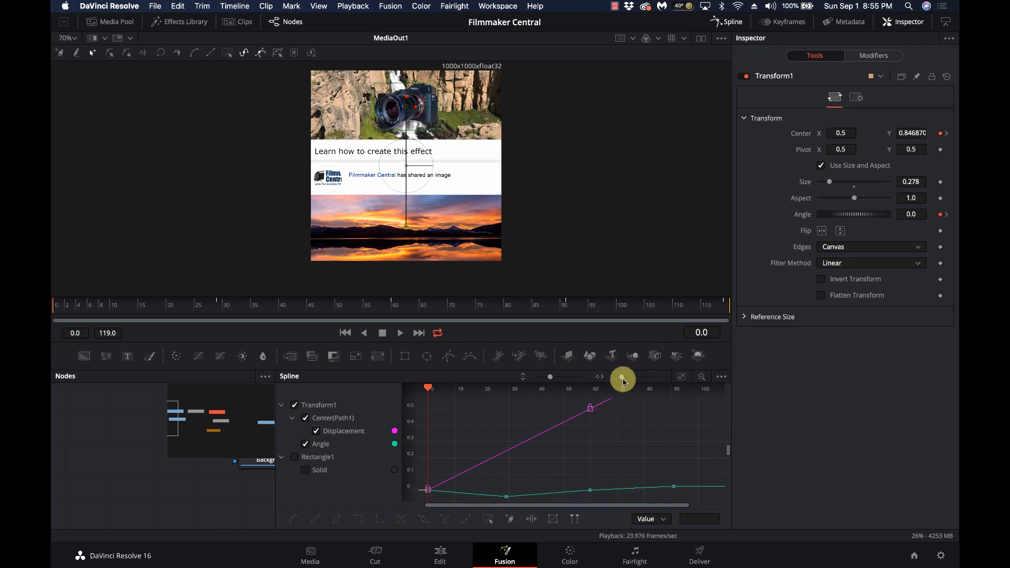
Fit the graph to the curves and box-select all Displacement and Angle keyframes
left_click_drag(622, 381, 618, 380)
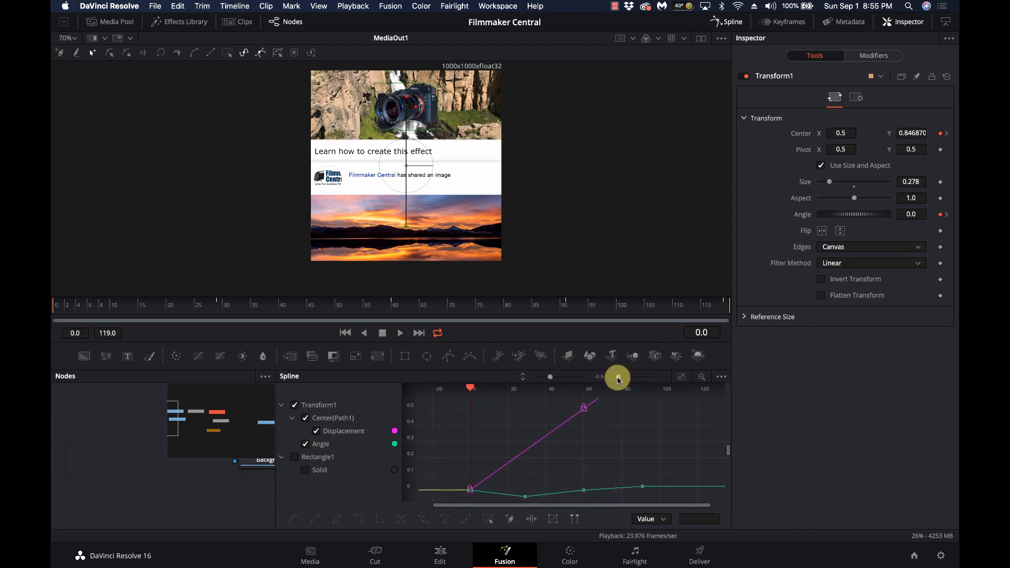
left_click_drag(549, 378, 538, 378)
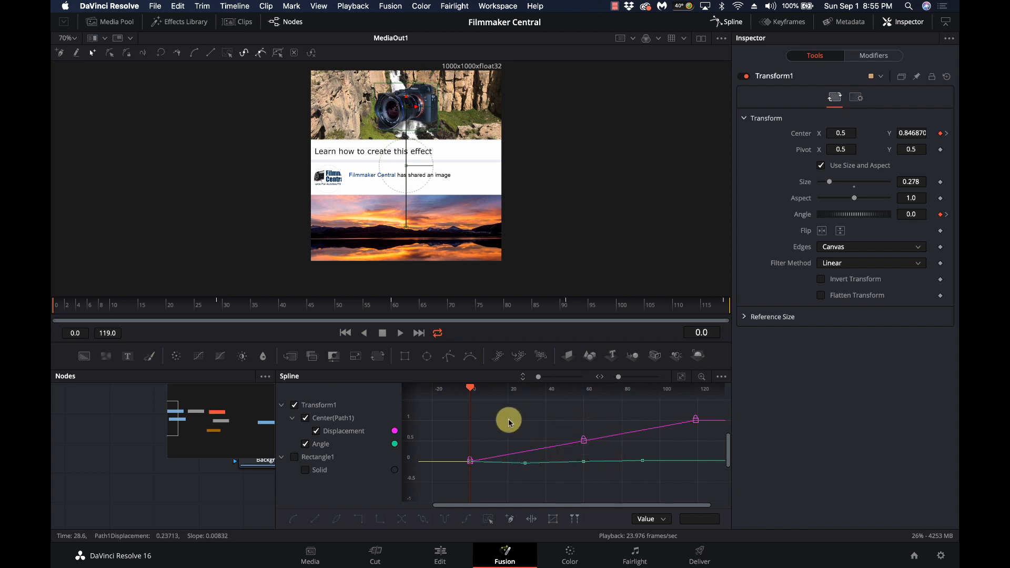
scroll(517, 422, "right", 5)
scroll(517, 424, "left", 5)
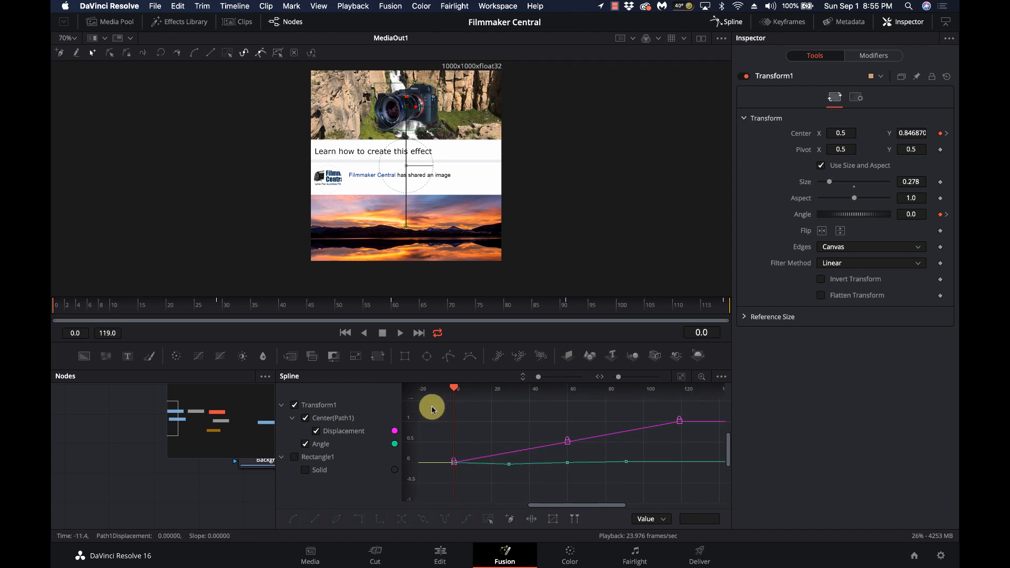
left_click_drag(430, 409, 711, 491)
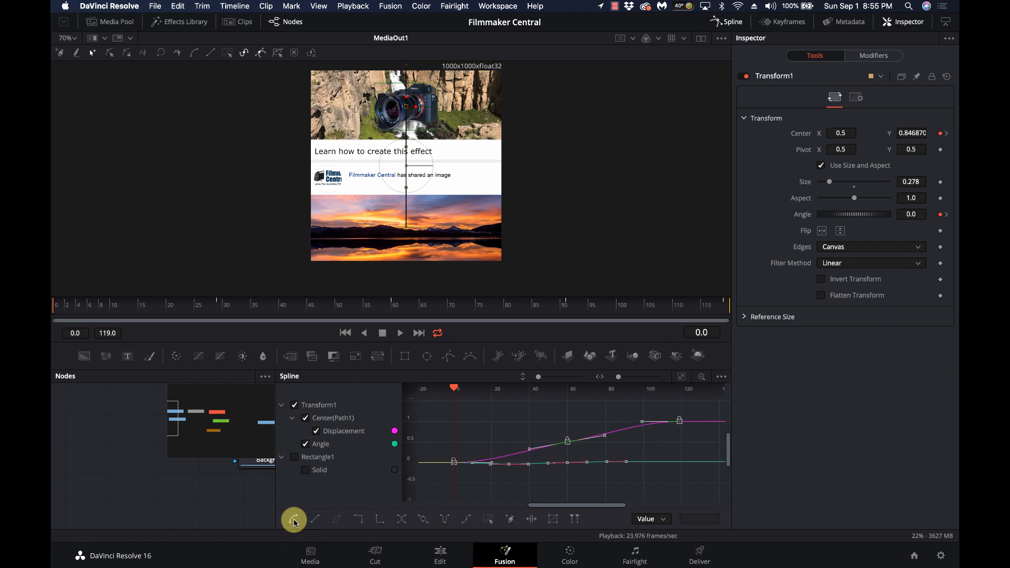
On the Edit page, play Timeline 9 from the second Fusion Composition to review the camera's smoother drop and rise
left_click(440, 556)
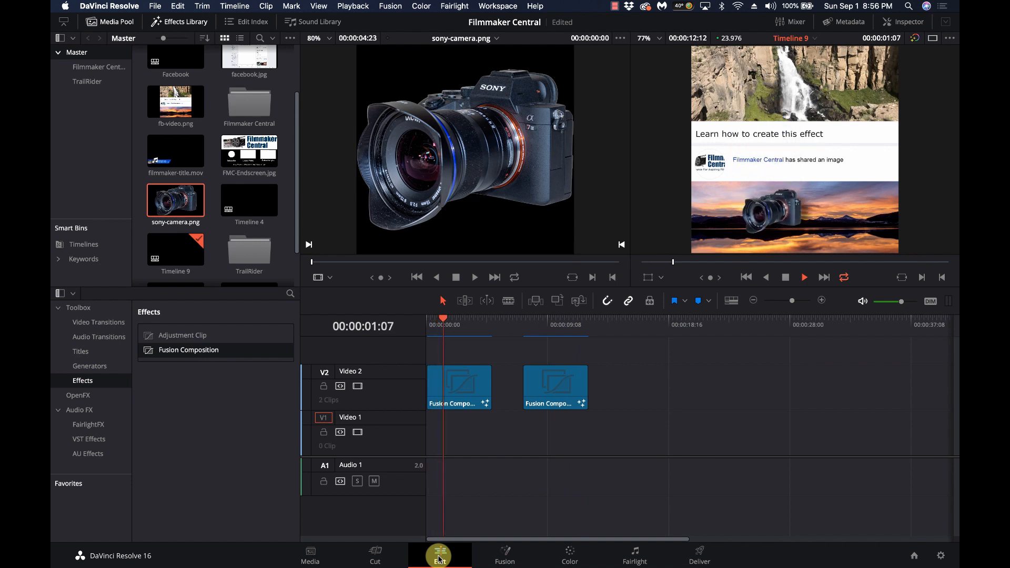
key("space")
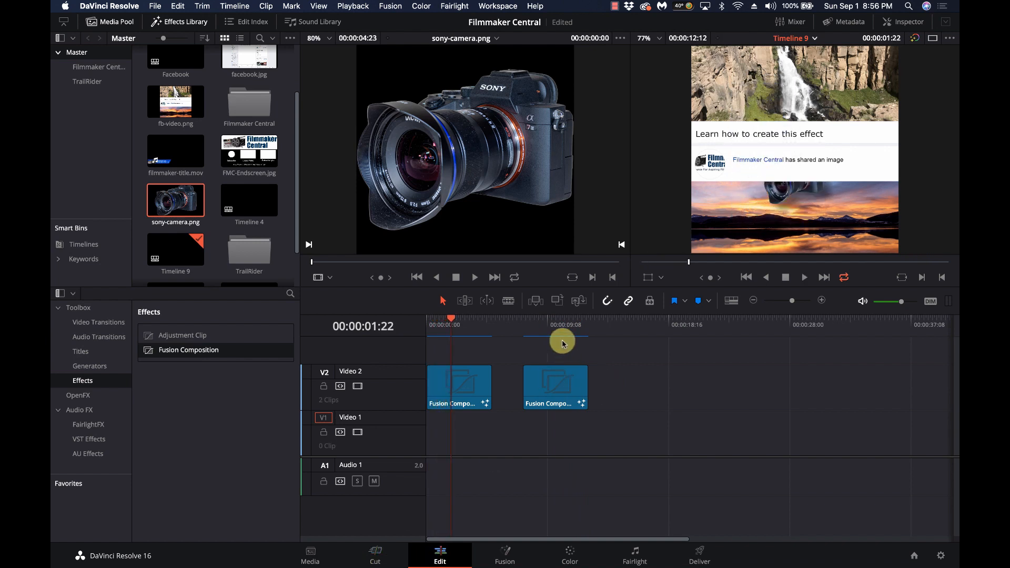
left_click(532, 329)
key("space")
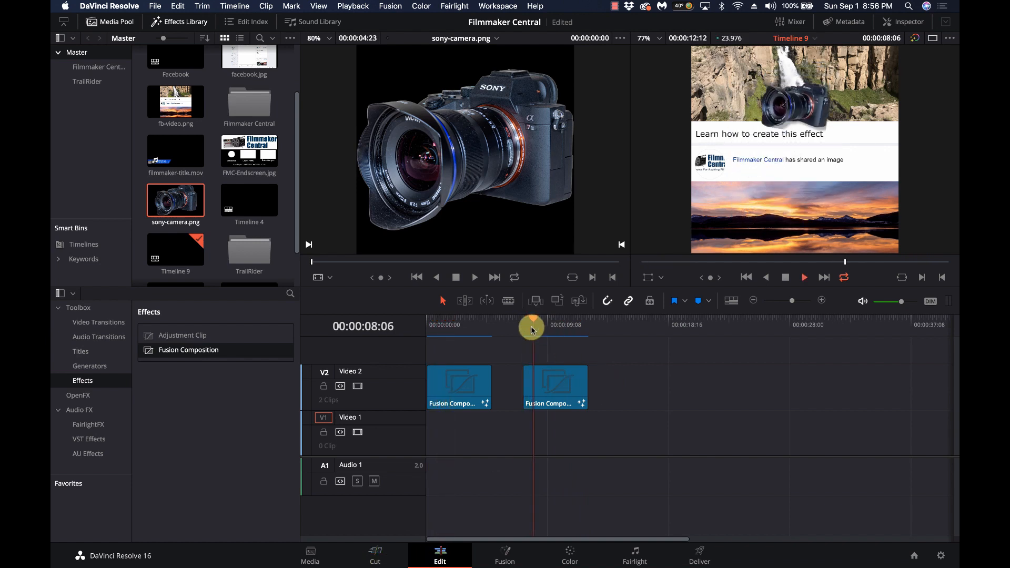